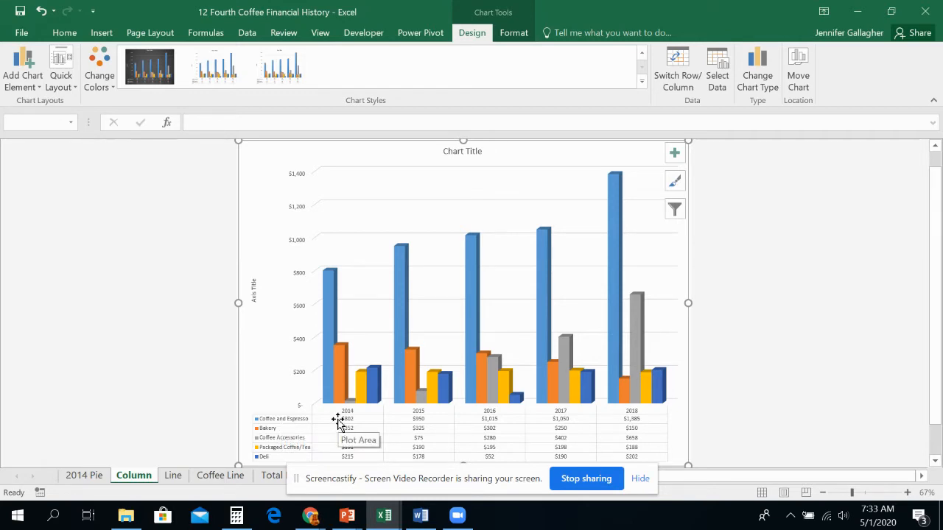
Step: On the 2014 Pie sheet, append "Annual sales" after the existing 2014 in the pie chart's title
{"action": "left_click", "coordinate": [88, 478]}
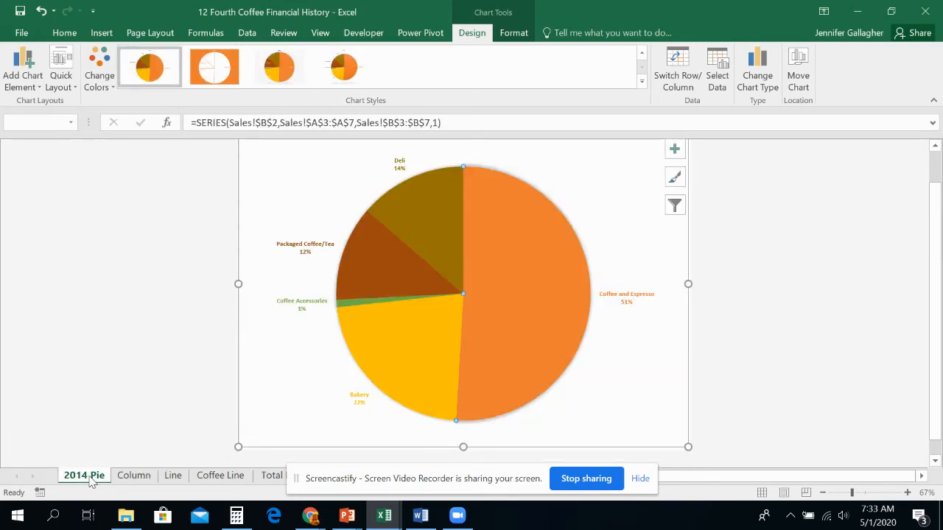
{"action": "scroll", "coordinate": [489, 165], "scroll_direction": "up", "scroll_amount": 1}
{"action": "scroll", "coordinate": [489, 165], "scroll_direction": "up", "scroll_amount": 1}
{"action": "left_click", "coordinate": [473, 169]}
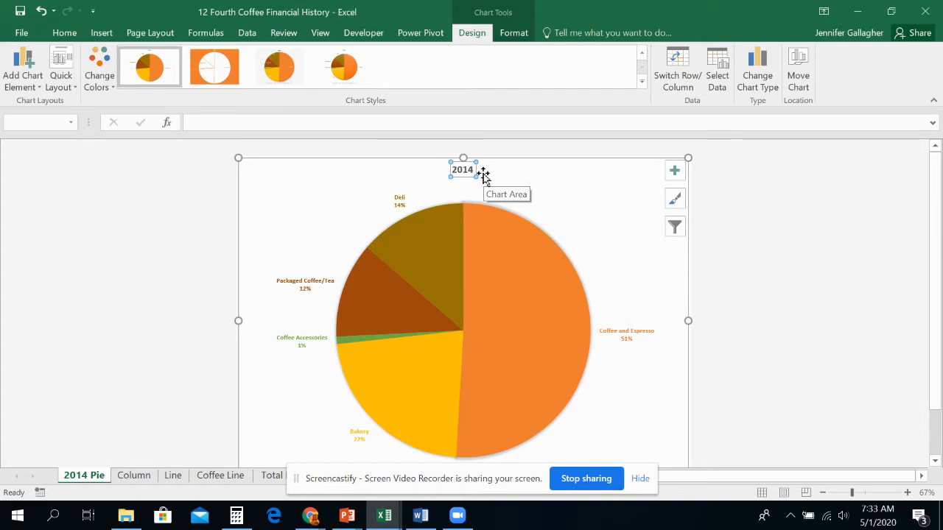
{"action": "left_click", "coordinate": [473, 171]}
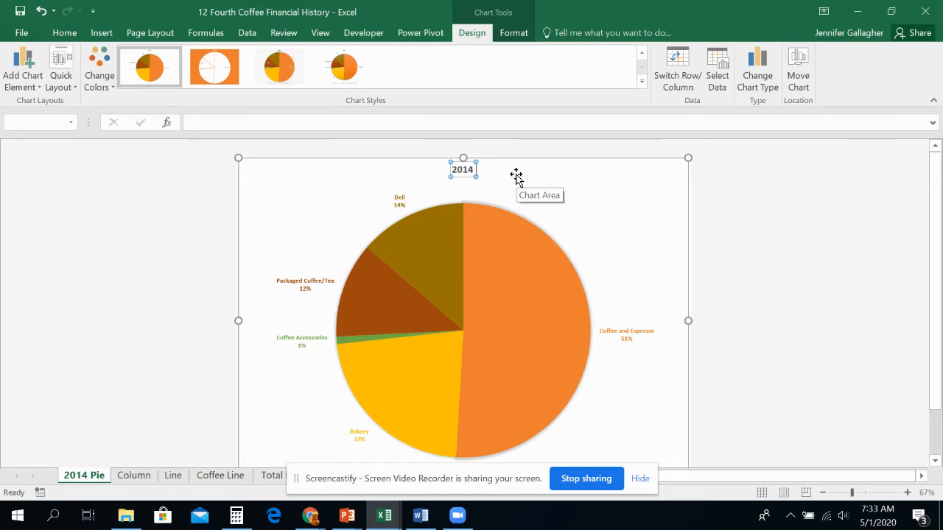
{"action": "type", "text": "ANNU"}
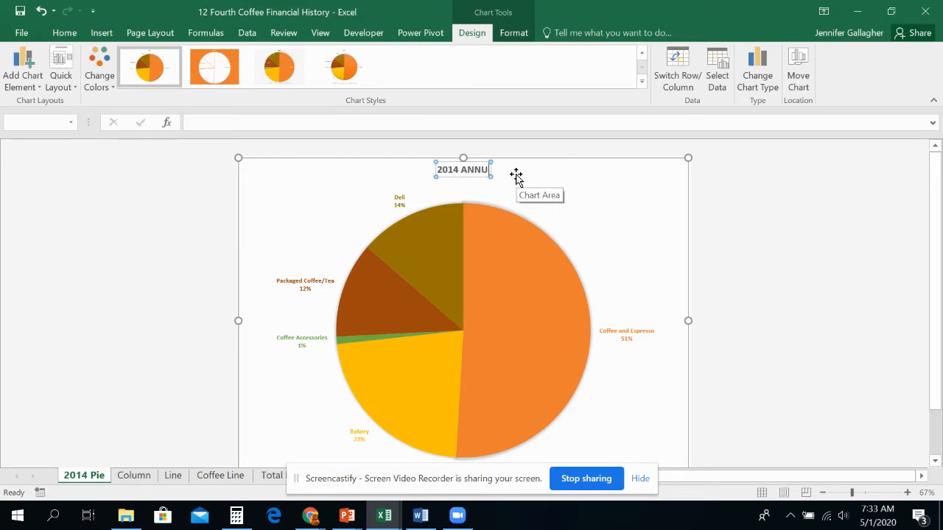
{"action": "type", "text": "AL SALES"}
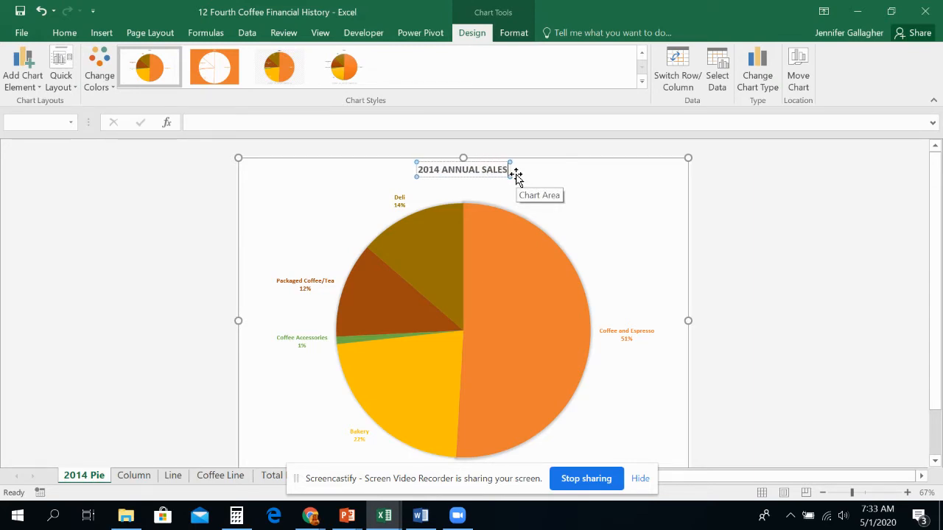
Step: Spell check the pie chart's title and leave its text editing
{"action": "key", "text": "F7"}
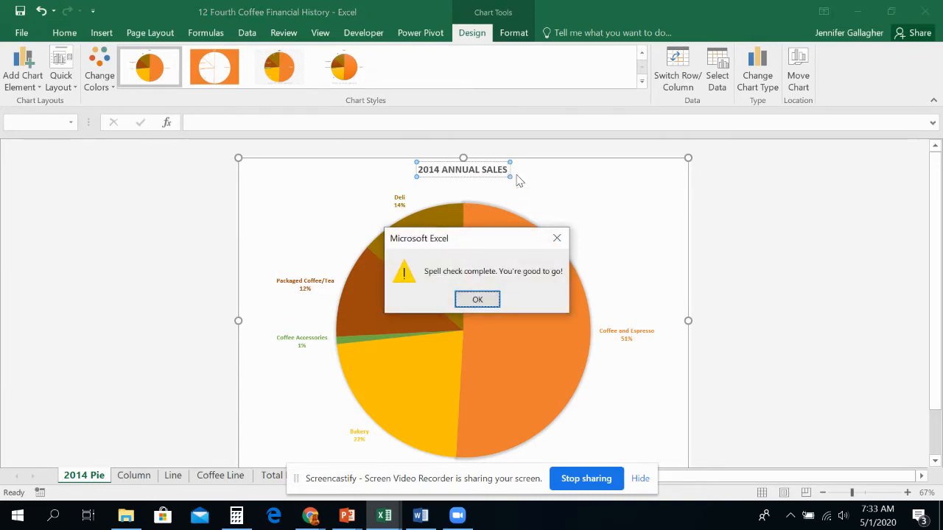
{"action": "left_click", "coordinate": [479, 299]}
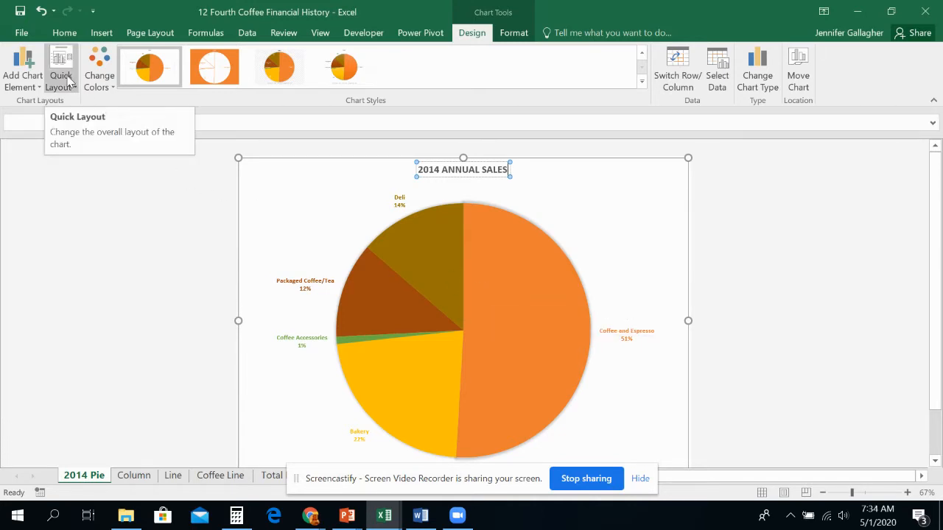
{"action": "left_click", "coordinate": [654, 184]}
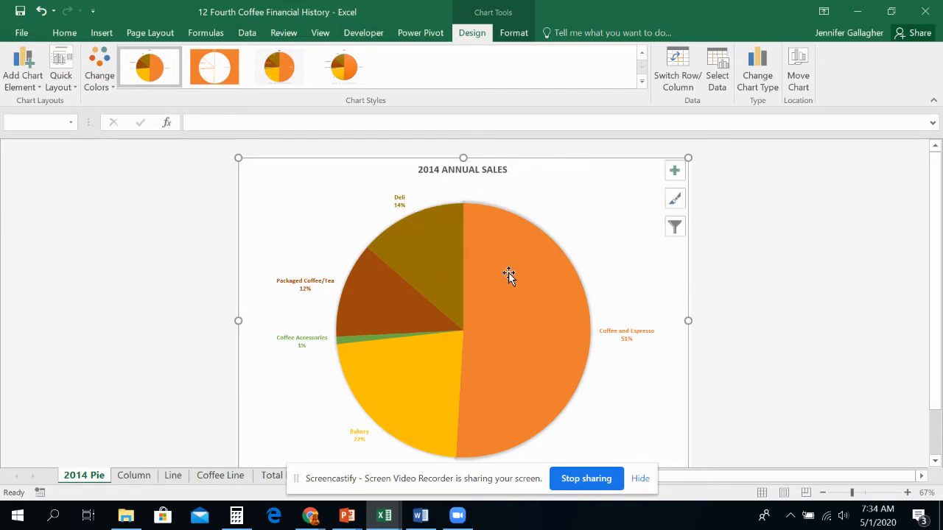
Step: Turn off the All Caps font effect for the pie chart's title
{"action": "mouse_move", "coordinate": [508, 274]}
{"action": "mouse_move", "coordinate": [434, 278]}
{"action": "right_click", "coordinate": [442, 171]}
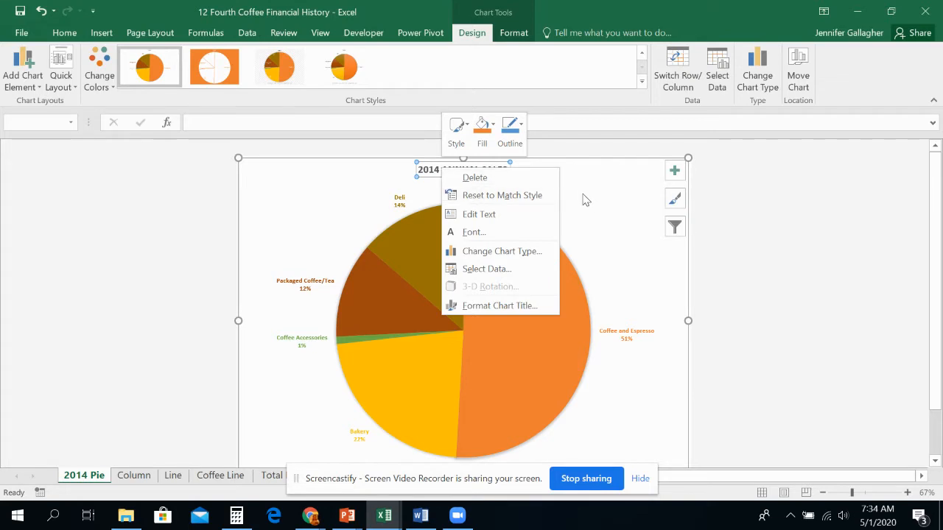
{"action": "key", "text": "Escape"}
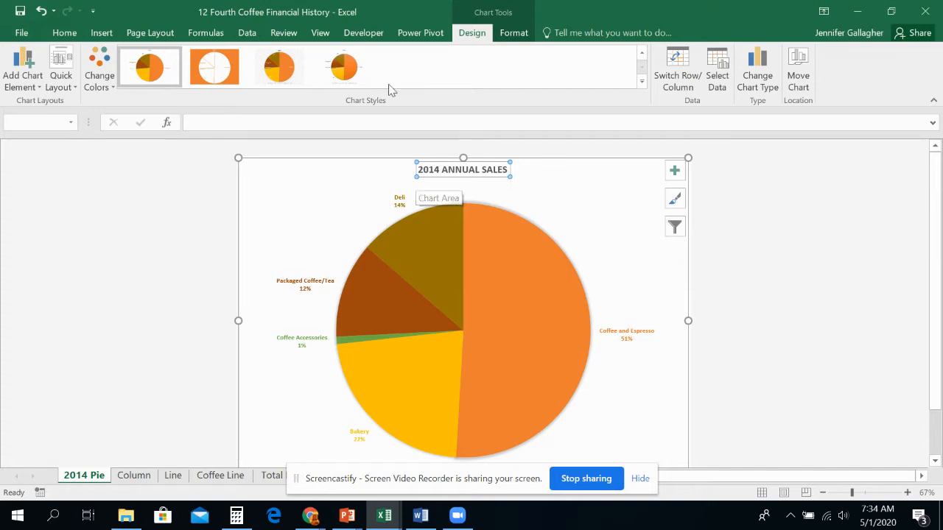
{"action": "left_click", "coordinate": [63, 37]}
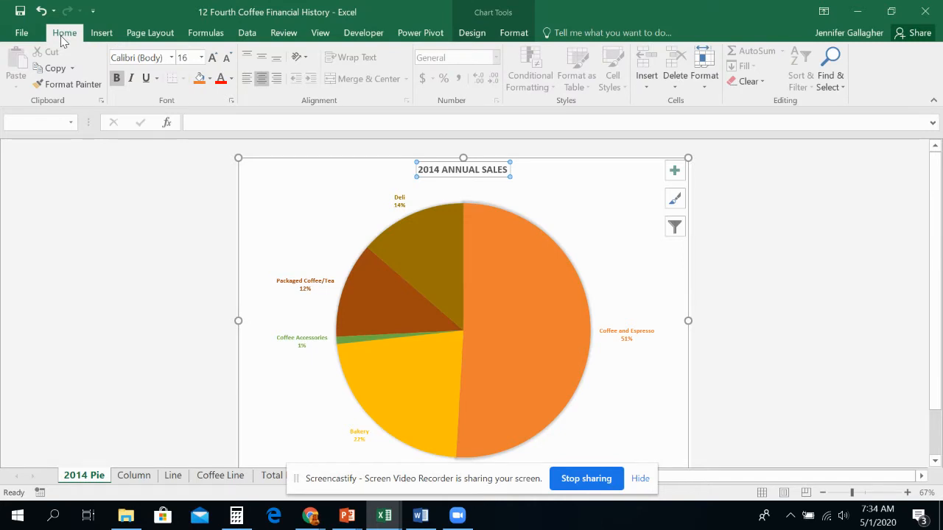
{"action": "left_click", "coordinate": [231, 102]}
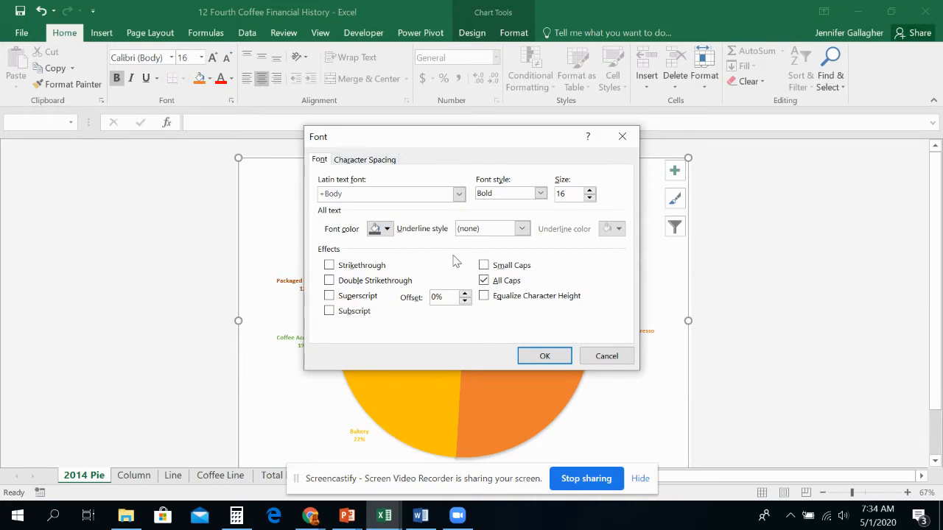
{"action": "left_click", "coordinate": [484, 281]}
{"action": "left_click", "coordinate": [544, 357]}
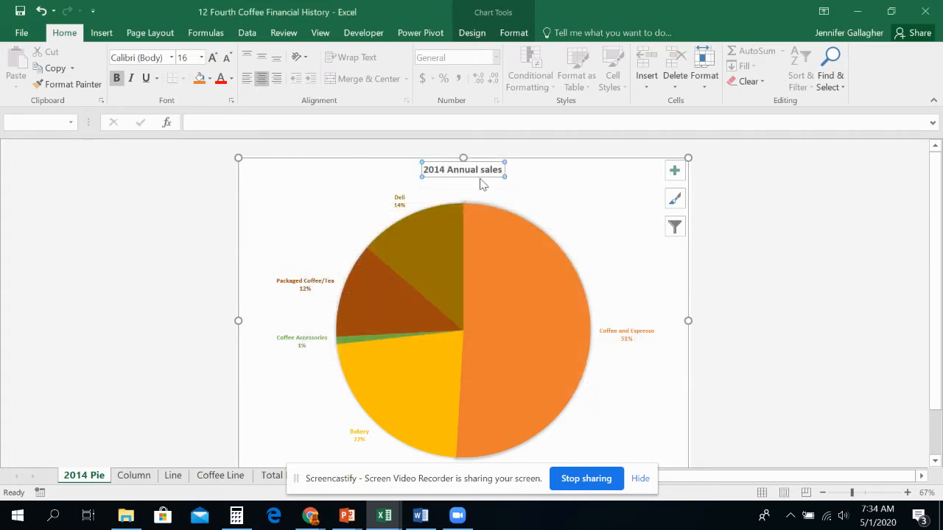
Step: Capitalize the first letter of "Sales" so the pie chart's title reads "2014 Annual Sales"
{"action": "left_click", "coordinate": [482, 169]}
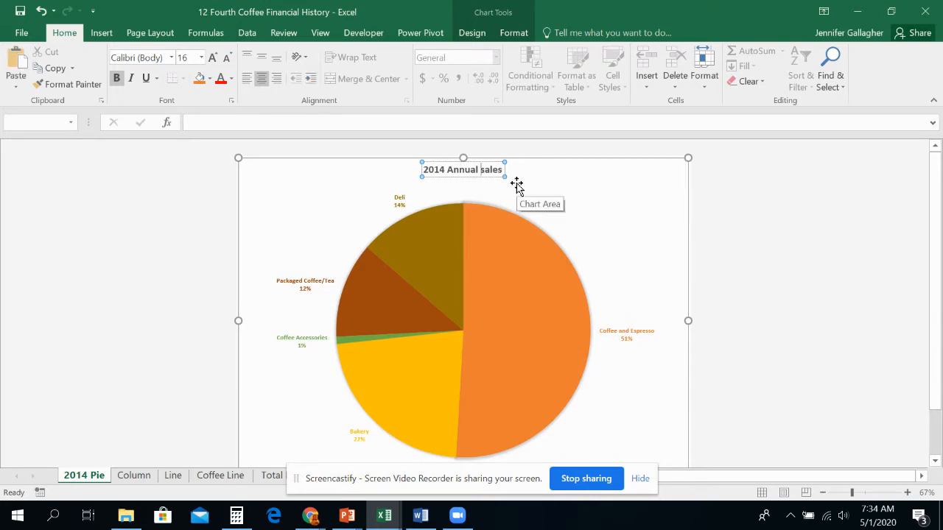
{"action": "key", "text": "Delete"}
{"action": "type", "text": "S"}
{"action": "left_click", "coordinate": [516, 184]}
Step: Insert a text box near the pie chart's lower-left corner containing the author's initials and, on a second line, the date 5-1-2020
{"action": "left_click", "coordinate": [490, 173]}
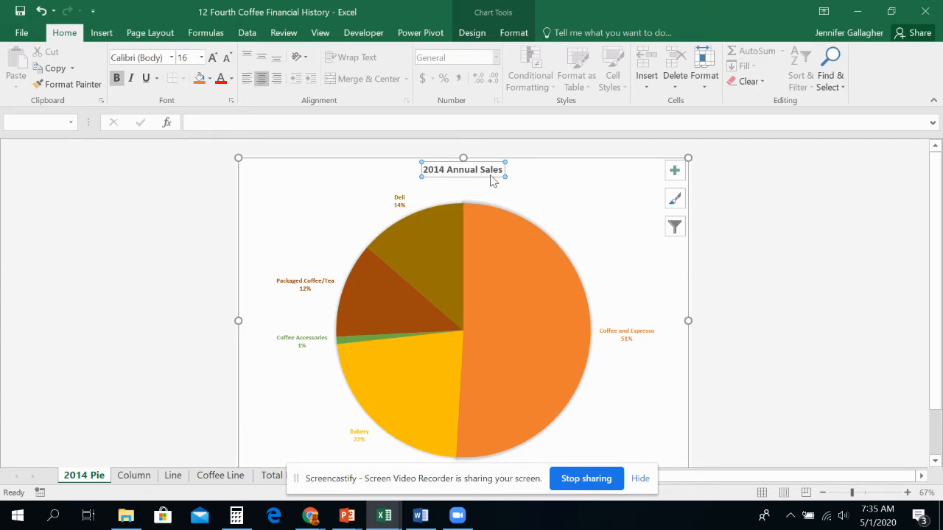
{"action": "left_click", "coordinate": [513, 34]}
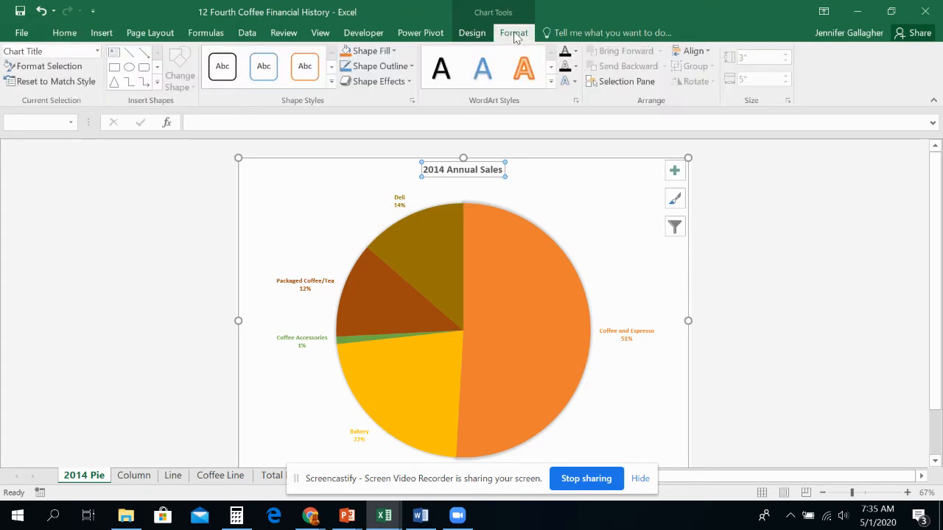
{"action": "left_click", "coordinate": [157, 82]}
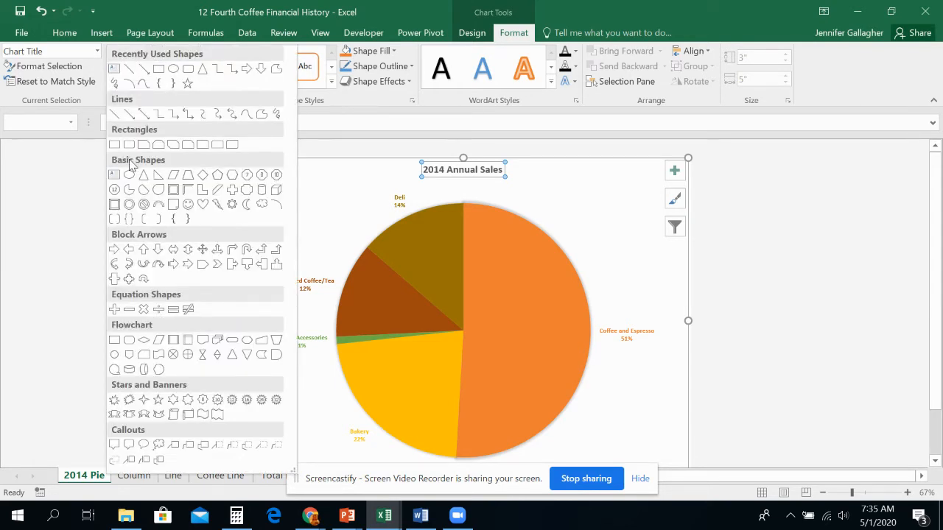
{"action": "left_click", "coordinate": [114, 69]}
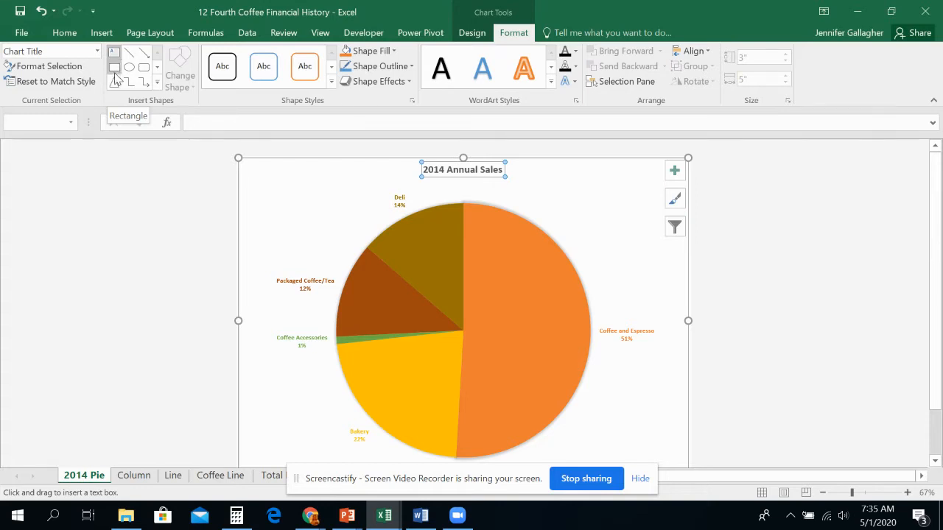
{"action": "left_click", "coordinate": [274, 404]}
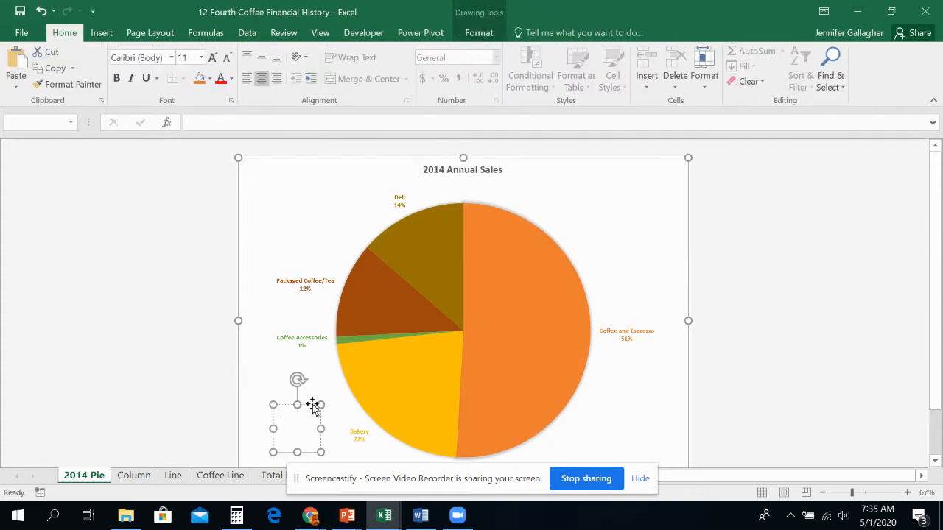
{"action": "type", "text": "JMG "}
{"action": "type", "text": "5-1-2"}
{"action": "type", "text": "020"}
{"action": "left_click", "coordinate": [292, 392]}
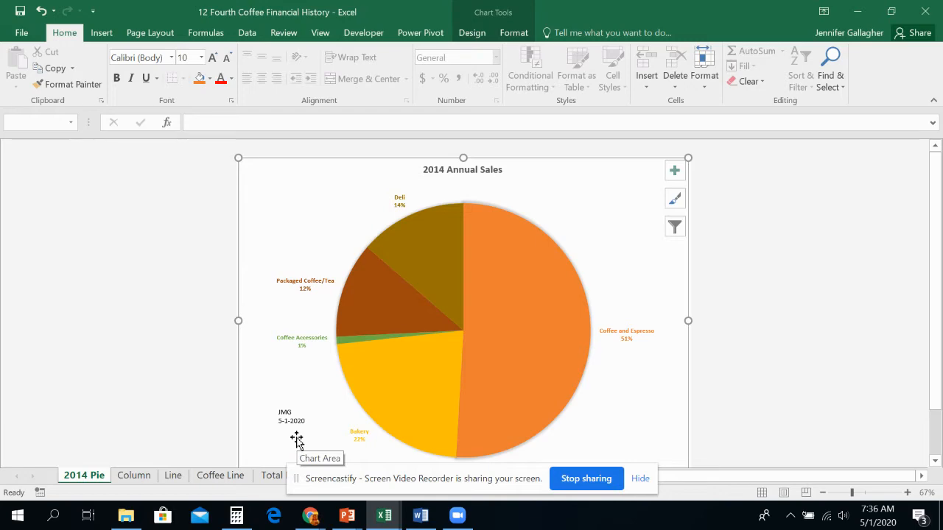
Step: Switch to the L12 Lecture Slides presentation in PowerPoint and read the chart title instructions on slide 42
{"action": "mouse_move", "coordinate": [347, 516]}
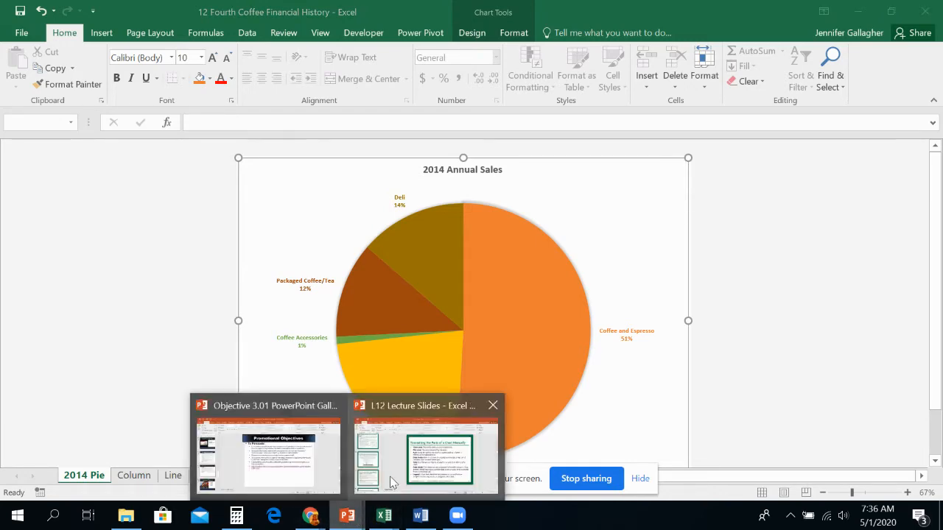
{"action": "left_click", "coordinate": [426, 451]}
{"action": "scroll", "coordinate": [147, 383], "scroll_direction": "down", "scroll_amount": 5}
{"action": "left_click", "coordinate": [118, 387]}
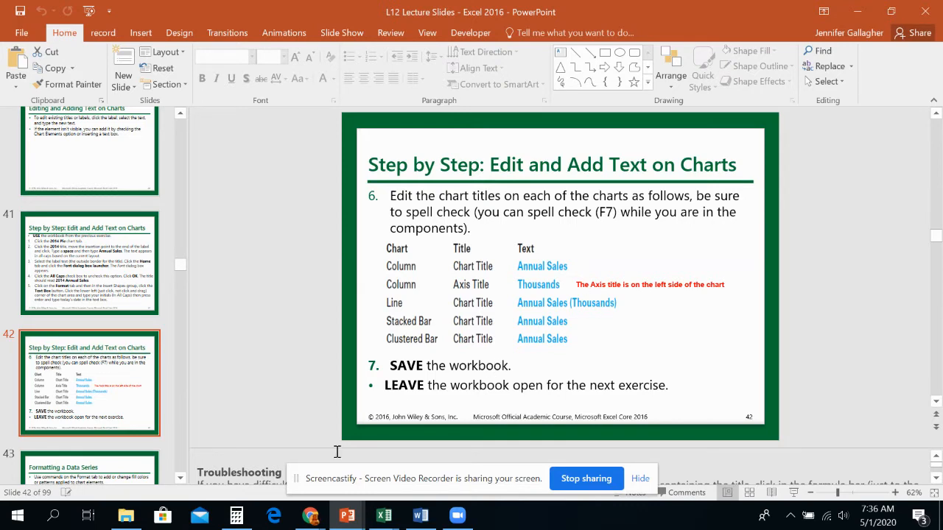
Step: Return to the Fourth Coffee workbook in Excel and show the Column chart sheet
{"action": "left_click", "coordinate": [384, 515]}
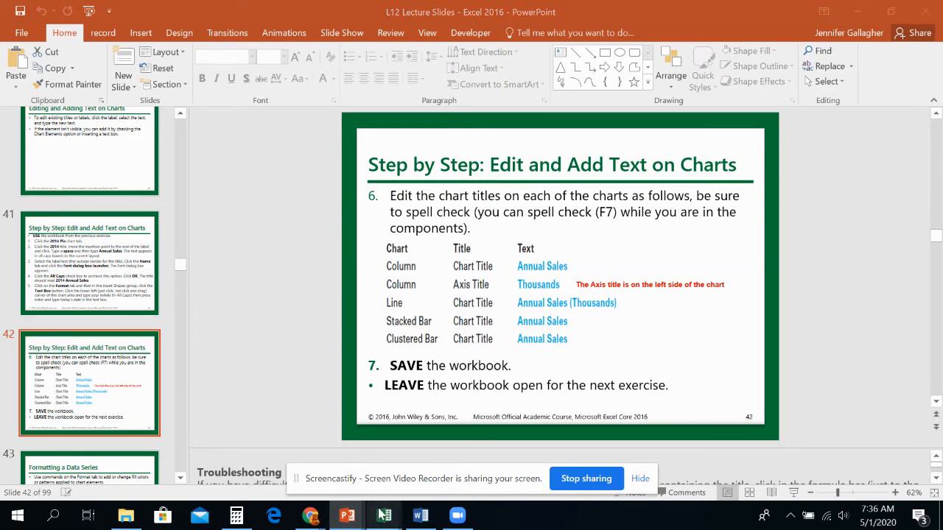
{"action": "left_click", "coordinate": [124, 449]}
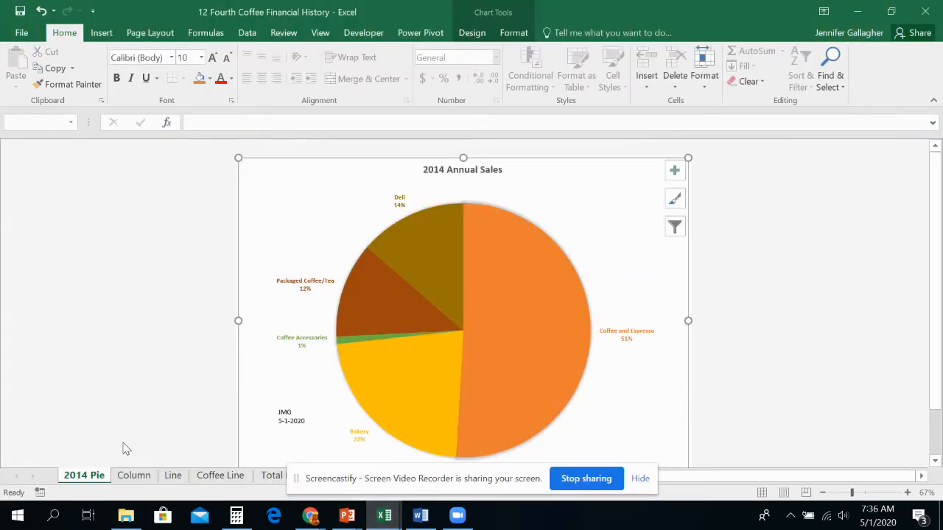
{"action": "left_click", "coordinate": [140, 476]}
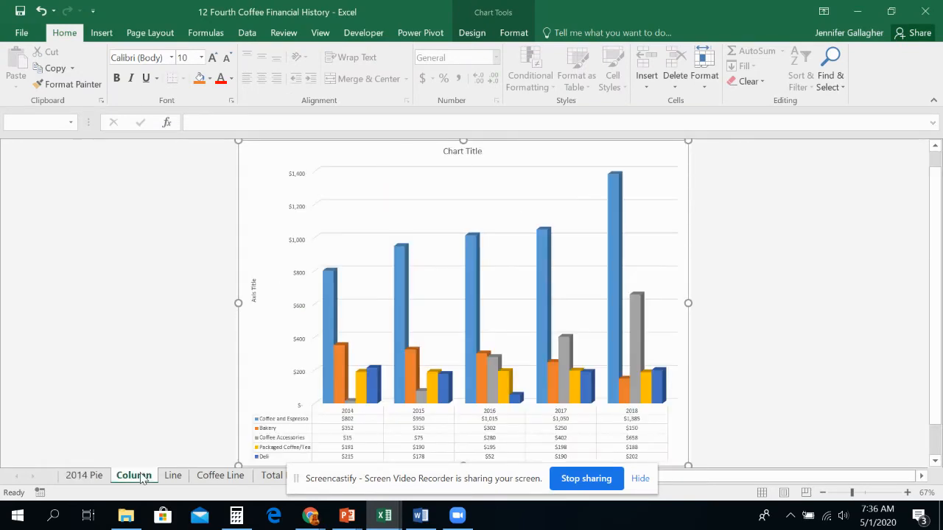
{"action": "scroll", "coordinate": [373, 253], "scroll_direction": "up", "scroll_amount": 1}
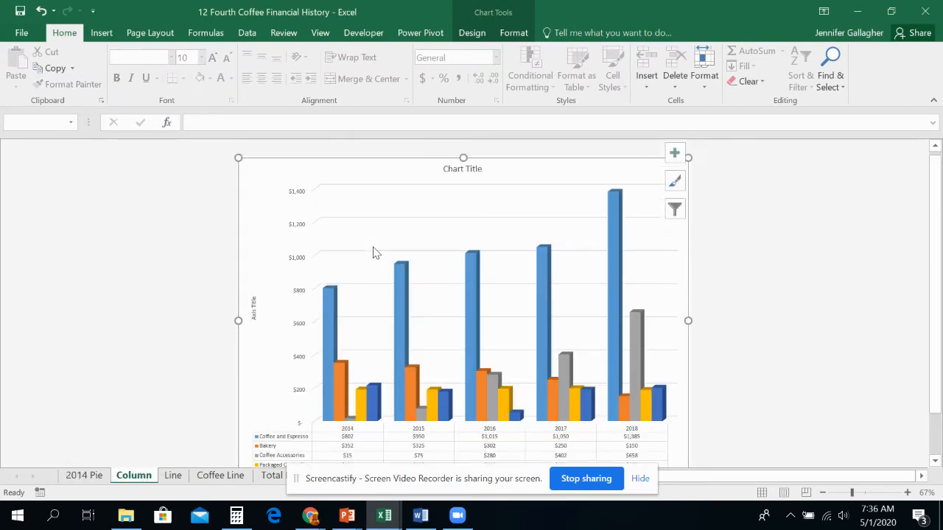
Step: Replace the column chart's placeholder title with "Annual Sales"
{"action": "double_click", "coordinate": [460, 169]}
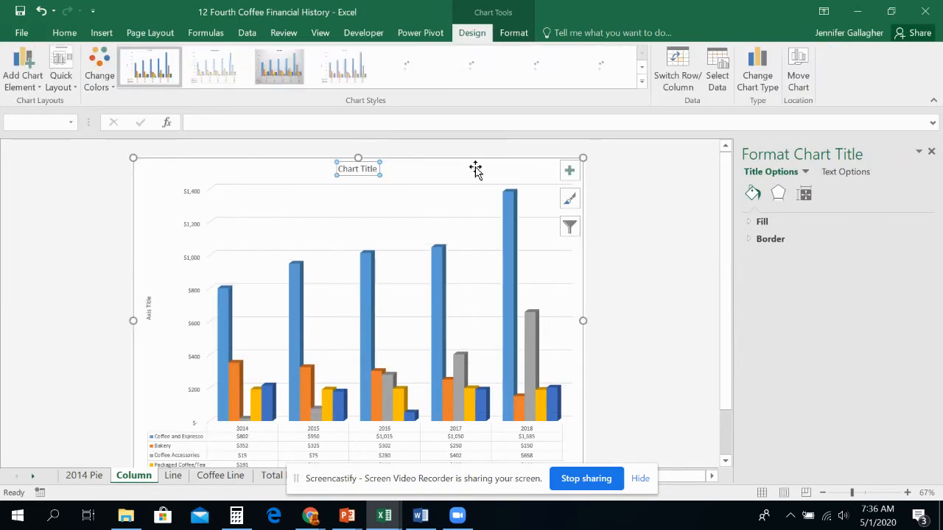
{"action": "left_click", "coordinate": [628, 221]}
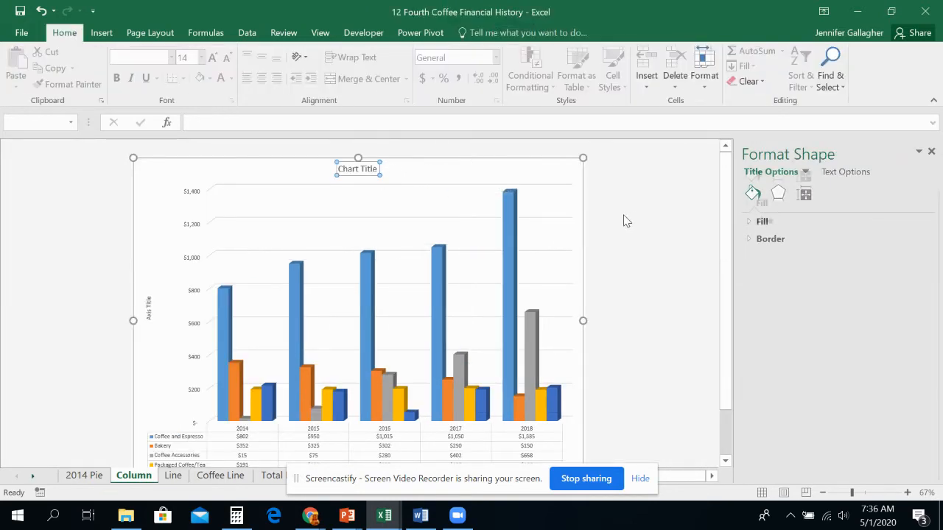
{"action": "right_click", "coordinate": [355, 170]}
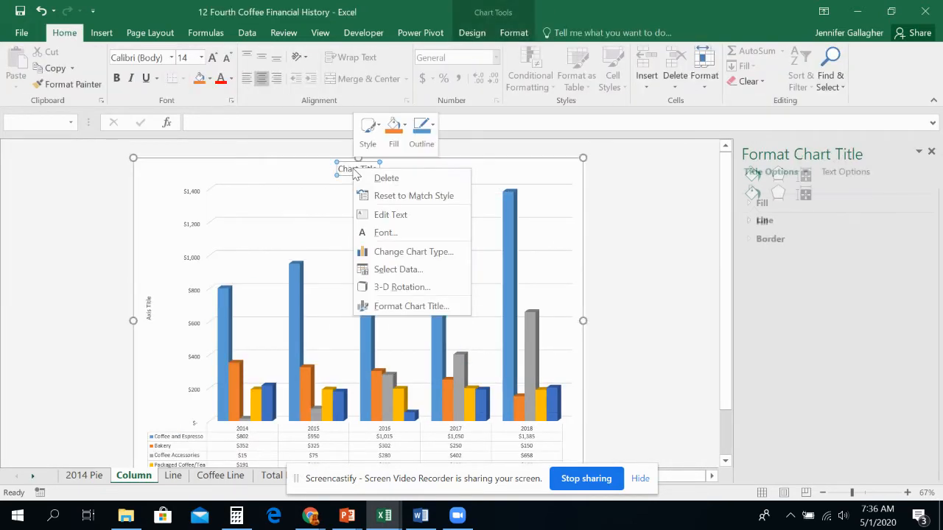
{"action": "left_click", "coordinate": [386, 195]}
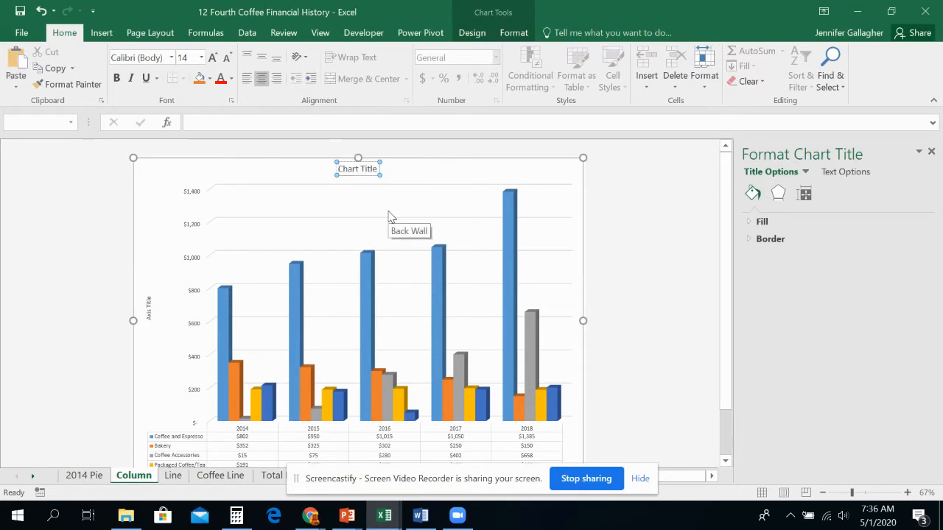
{"action": "key", "text": "Delete"}
{"action": "key", "text": "Delete"}
{"action": "key", "text": "Delete"}
{"action": "key", "text": "Delete"}
{"action": "key", "text": "Delete"}
{"action": "key", "text": "Delete"}
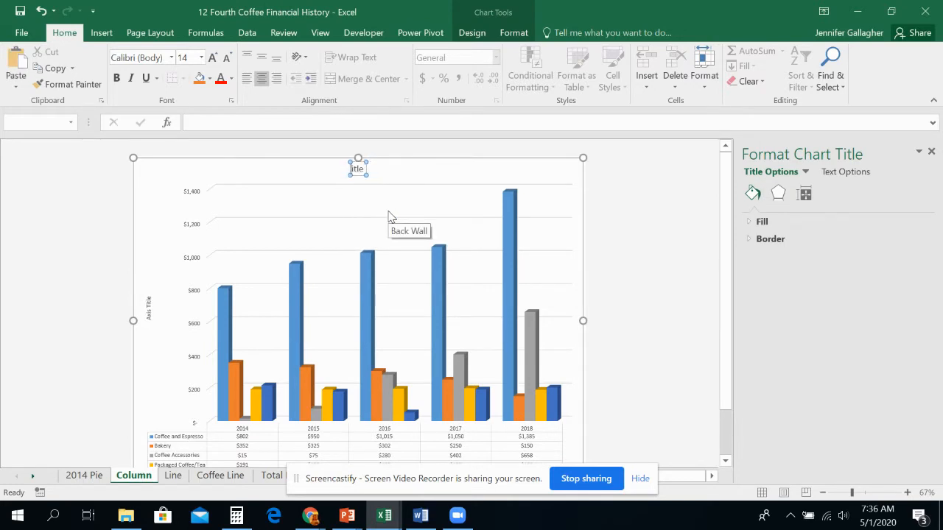
{"action": "key", "text": "Delete"}
{"action": "type", "text": "Annual Sales"}
Step: Spell check the column chart's title, leave its text editing and bring up the chart design options
{"action": "key", "text": "F7"}
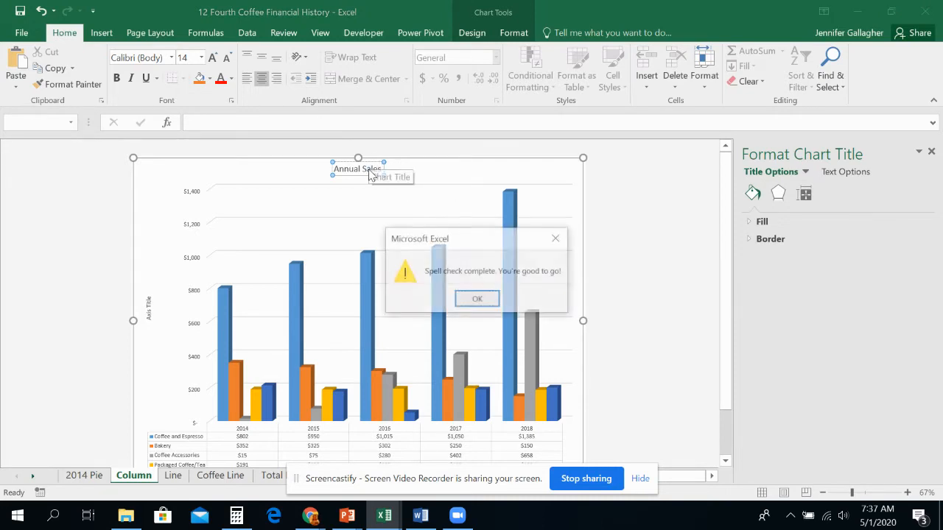
{"action": "left_click", "coordinate": [478, 299]}
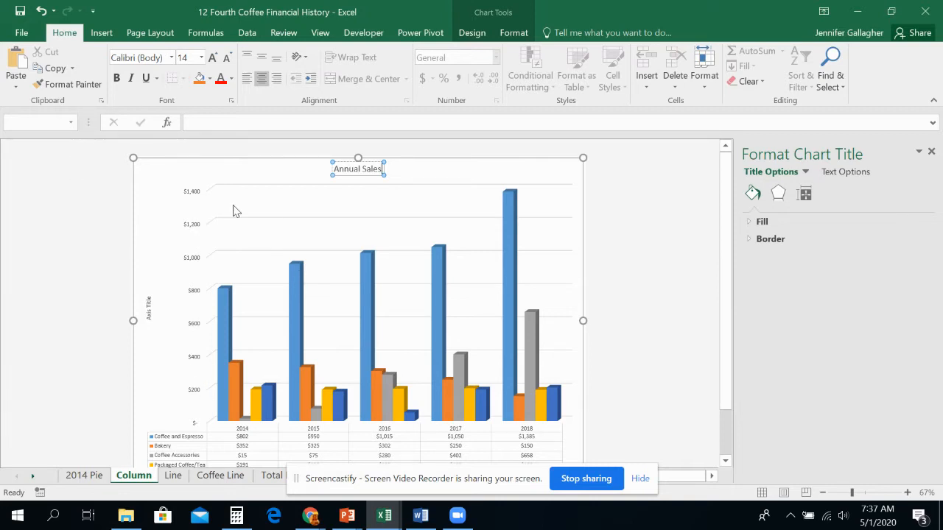
{"action": "left_click", "coordinate": [202, 166]}
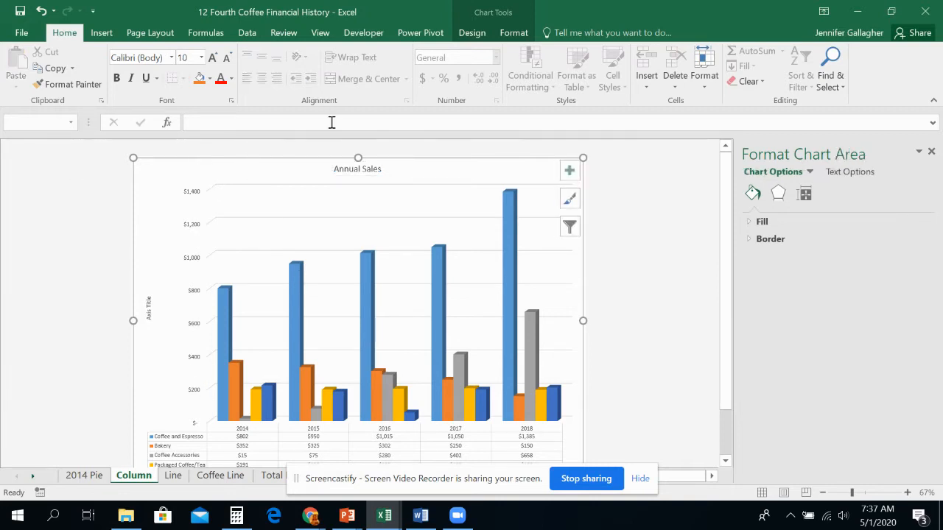
{"action": "left_click", "coordinate": [470, 34]}
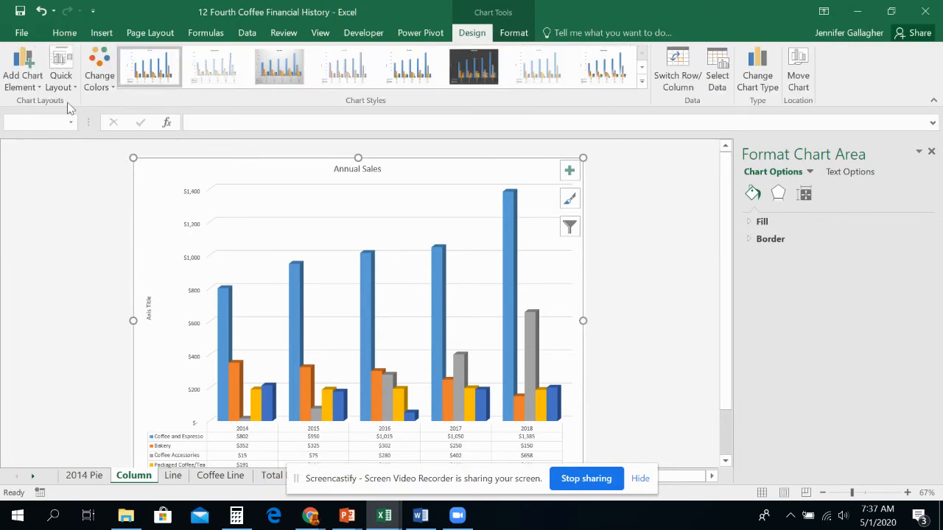
{"action": "left_click", "coordinate": [37, 88]}
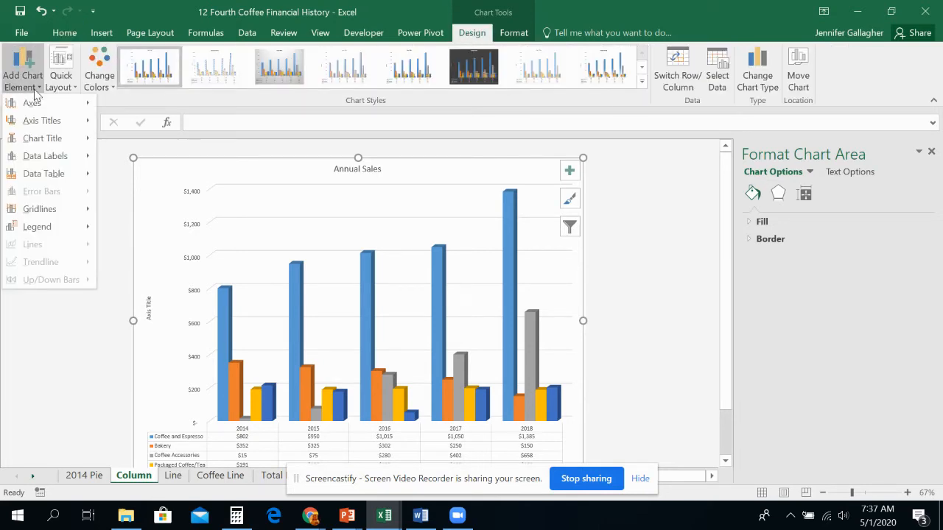
{"action": "mouse_move", "coordinate": [44, 118]}
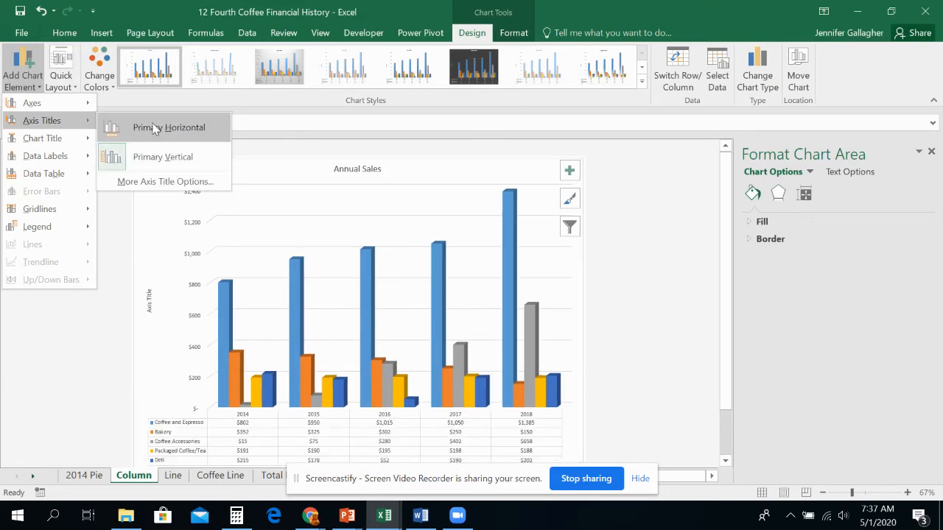
{"action": "left_click", "coordinate": [569, 172]}
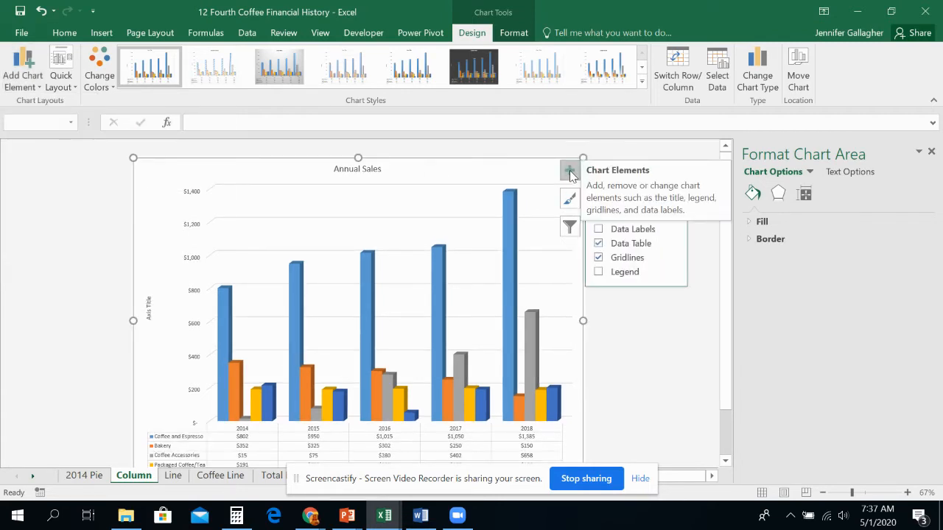
Step: Replace the column chart's placeholder vertical axis title with "Thousands", running a spell check to correct it
{"action": "left_click", "coordinate": [150, 311]}
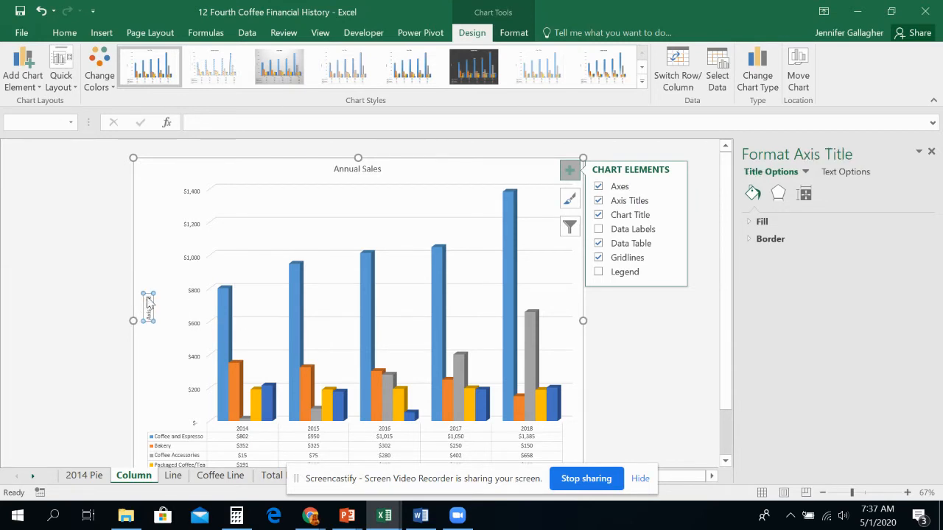
{"action": "left_click", "coordinate": [150, 300]}
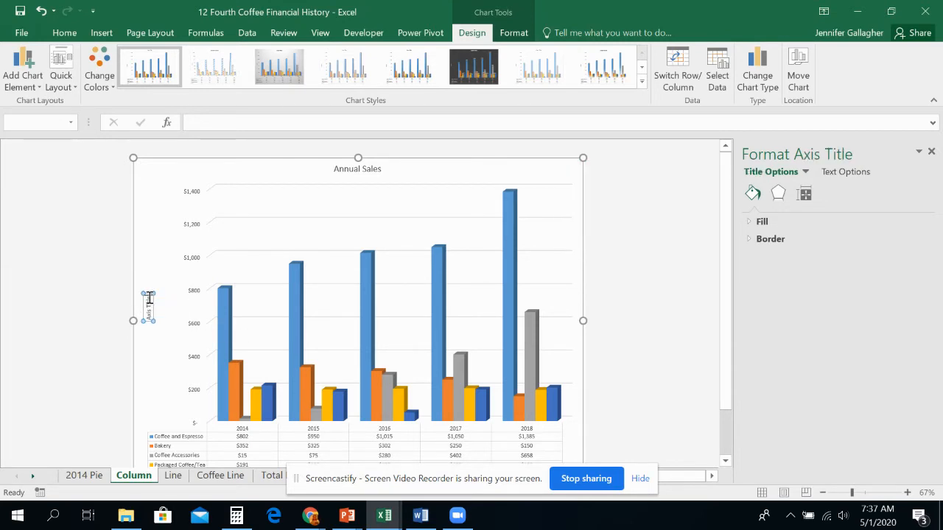
{"action": "left_click_drag", "start_coordinate": [149, 299], "coordinate": [151, 327]}
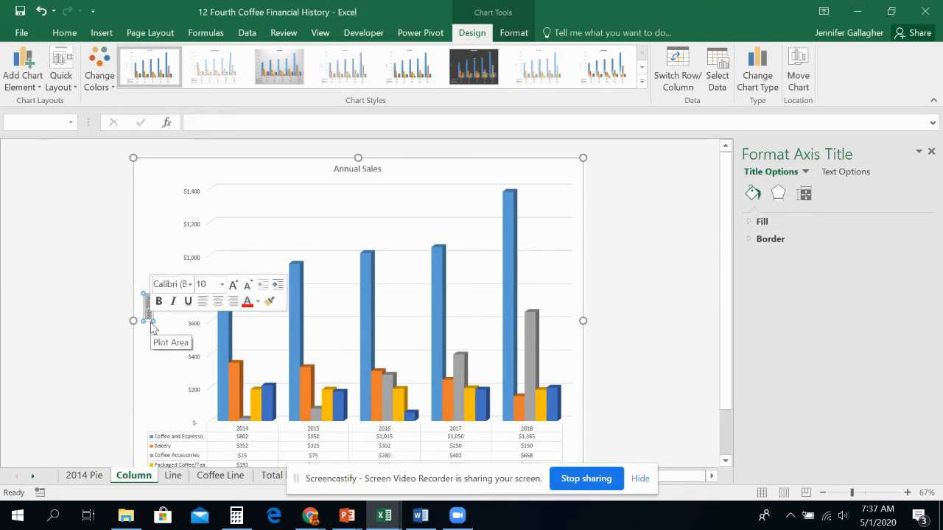
{"action": "type", "text": "Thousands"}
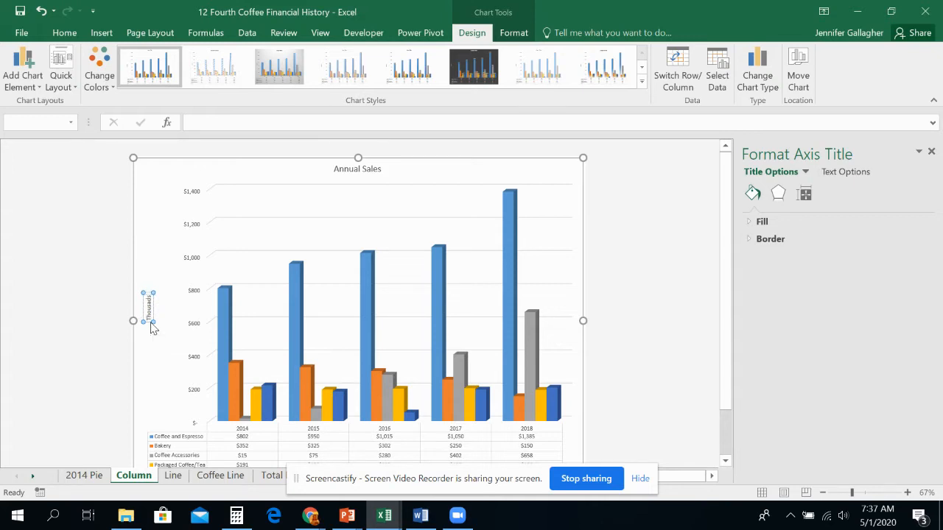
{"action": "key", "text": "F7"}
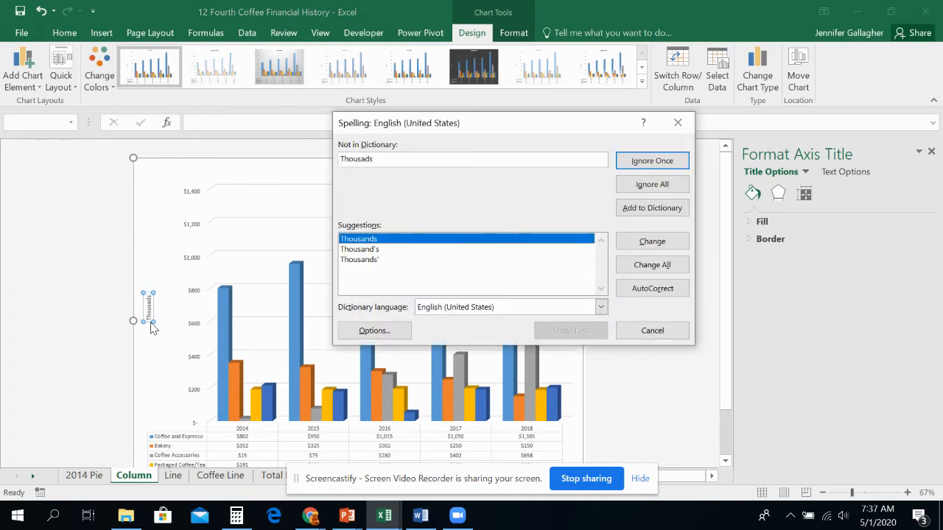
{"action": "left_click", "coordinate": [652, 243]}
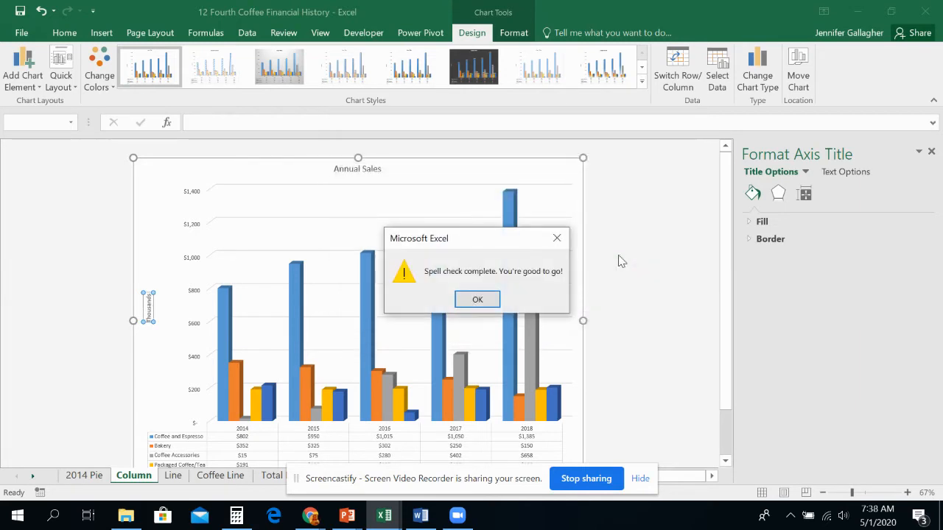
{"action": "left_click", "coordinate": [486, 299]}
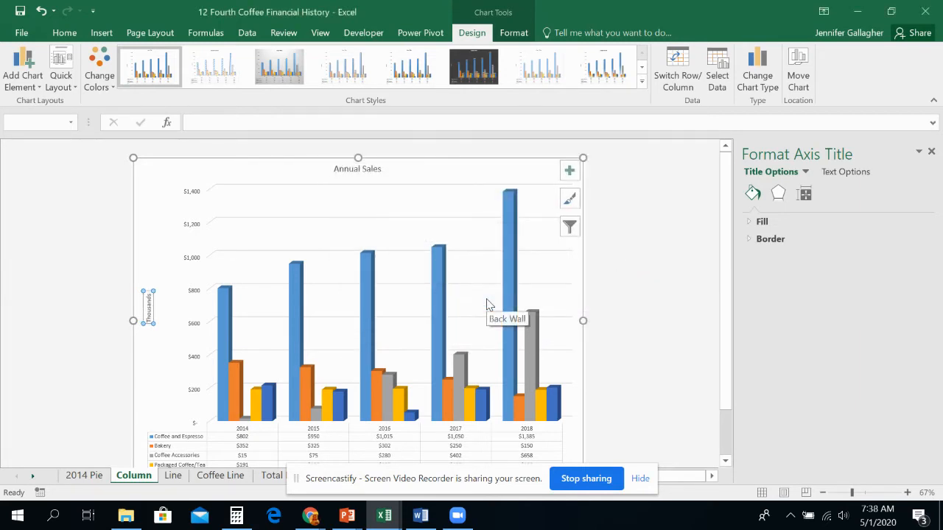
Step: On the Line chart sheet, replace the placeholder chart title with "Anuual Sales (Thousands)"
{"action": "left_click", "coordinate": [172, 476]}
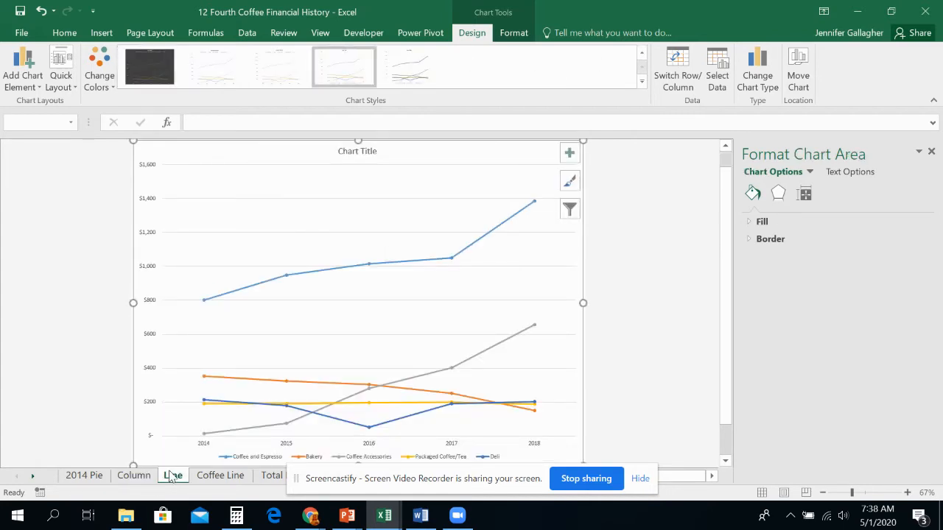
{"action": "left_click", "coordinate": [364, 153]}
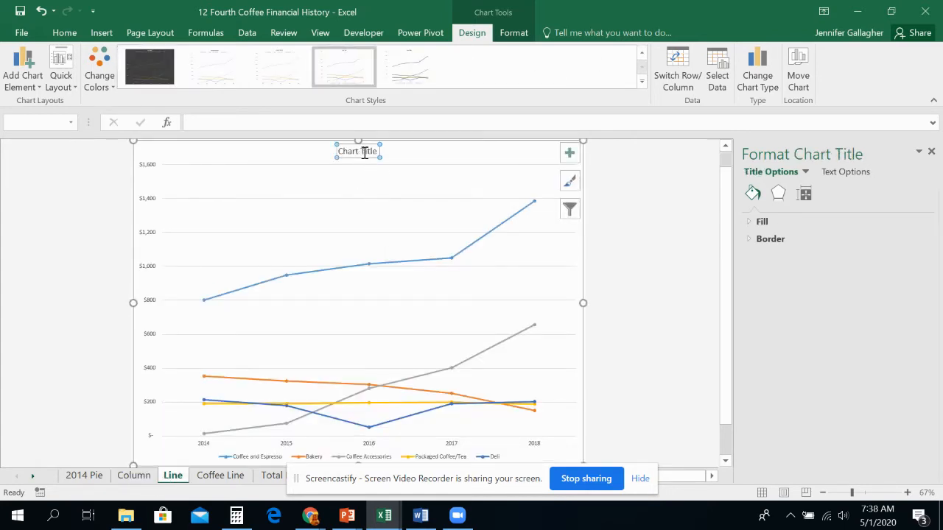
{"action": "left_click_drag", "start_coordinate": [379, 151], "coordinate": [339, 152]}
{"action": "type", "text": "Arnual Sales (Thousands)"}
{"action": "left_click", "coordinate": [440, 153]}
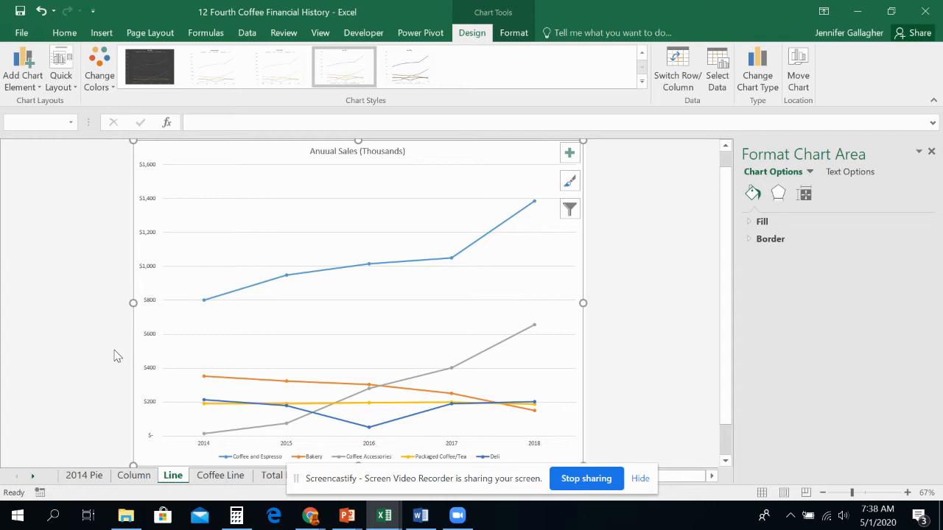
Step: On the Stacked Bar chart sheet, replace the placeholder chart title with "Annual Sales" and spell check it
{"action": "left_click_drag", "start_coordinate": [328, 479], "coordinate": [593, 392]}
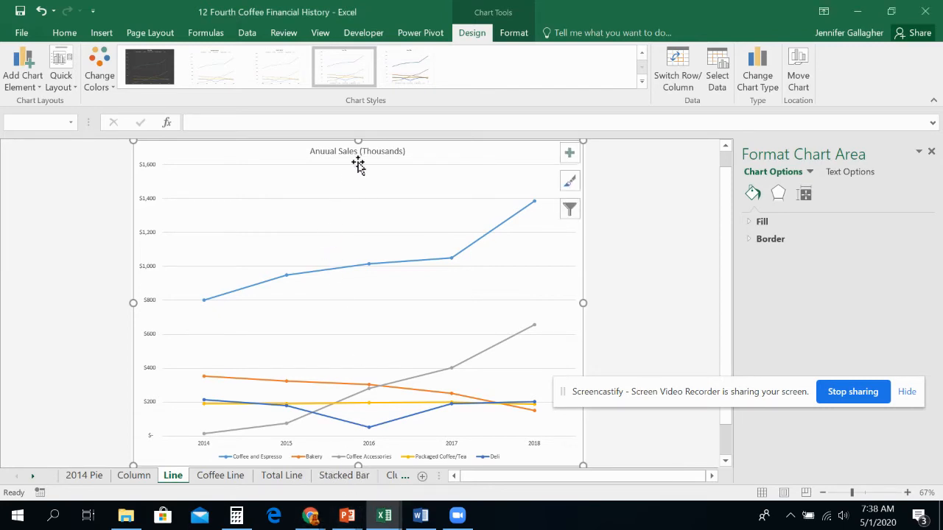
{"action": "left_click", "coordinate": [359, 475]}
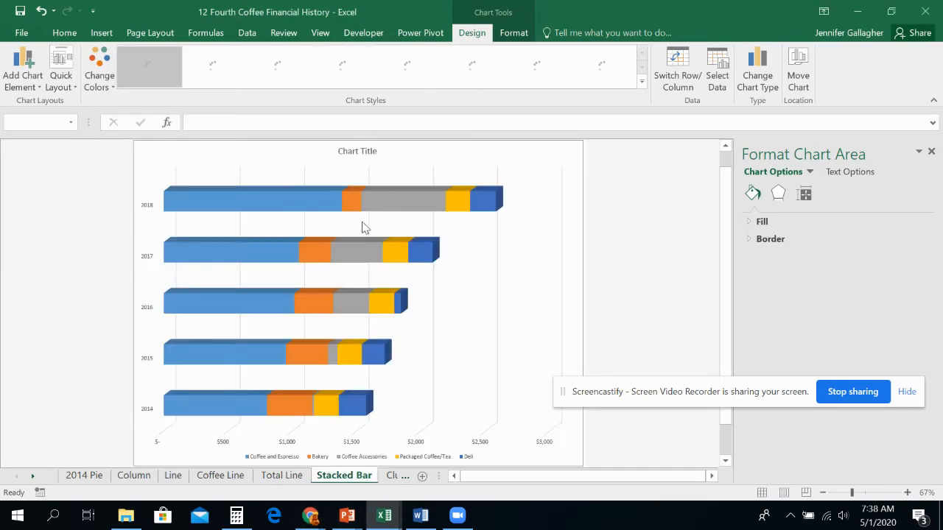
{"action": "left_click", "coordinate": [354, 154]}
{"action": "left_click_drag", "start_coordinate": [378, 152], "coordinate": [341, 151]}
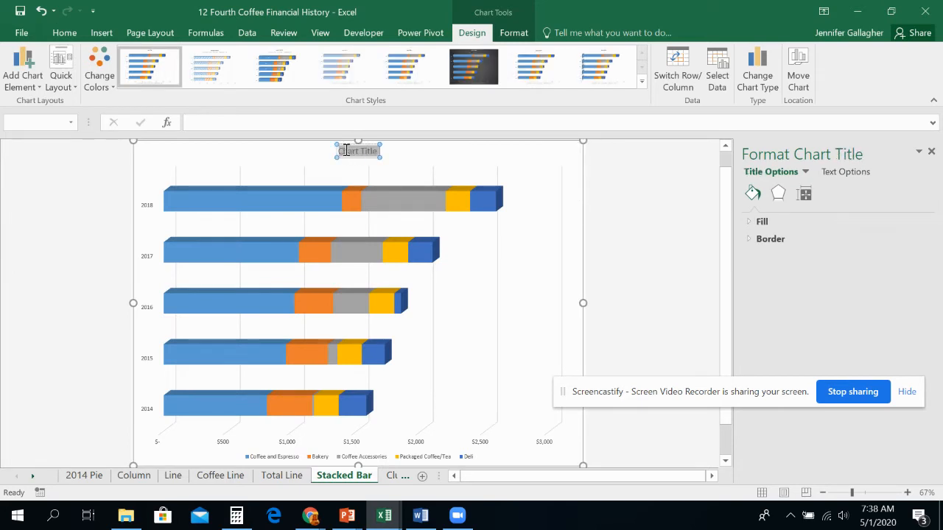
{"action": "type", "text": "Annual Sales"}
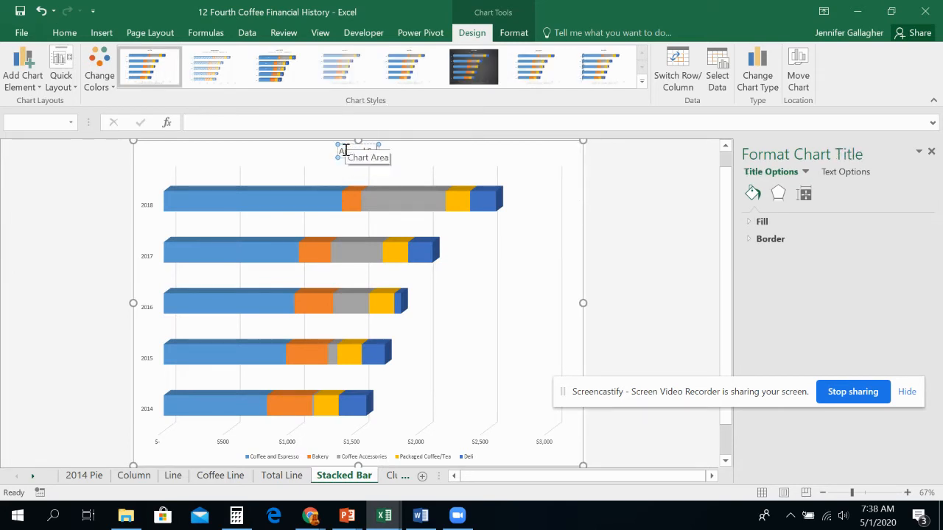
{"action": "key", "text": "F7"}
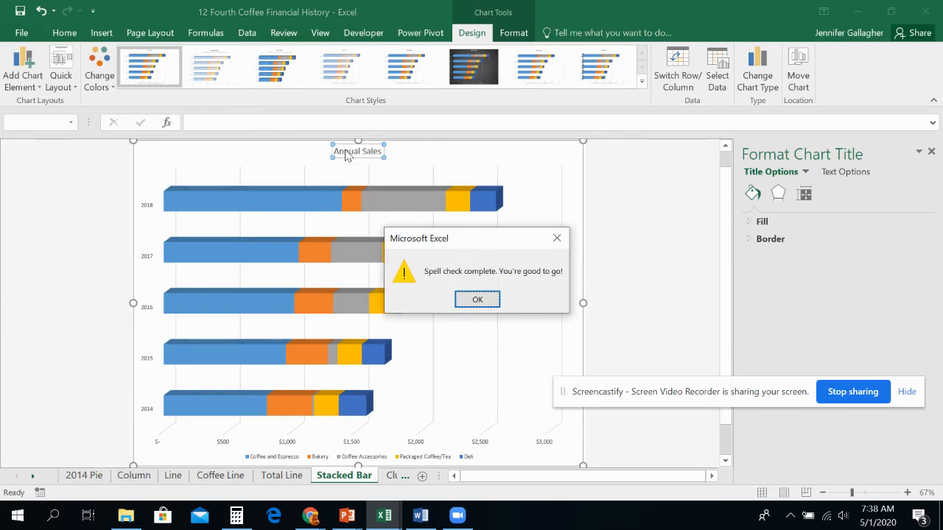
{"action": "left_click", "coordinate": [476, 298]}
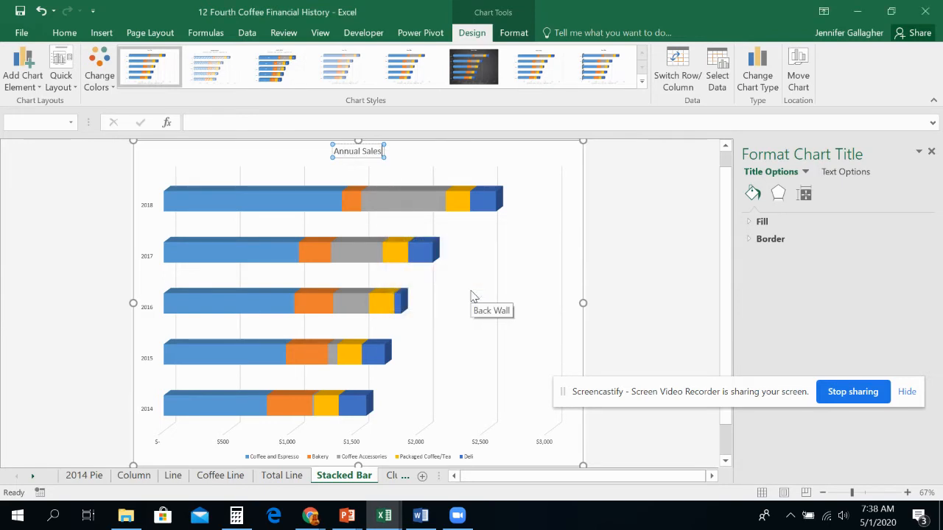
Step: On the Clustered Bar chart sheet, replace the placeholder chart title with "Annual Sales" and leave its text editing
{"action": "left_click", "coordinate": [386, 476]}
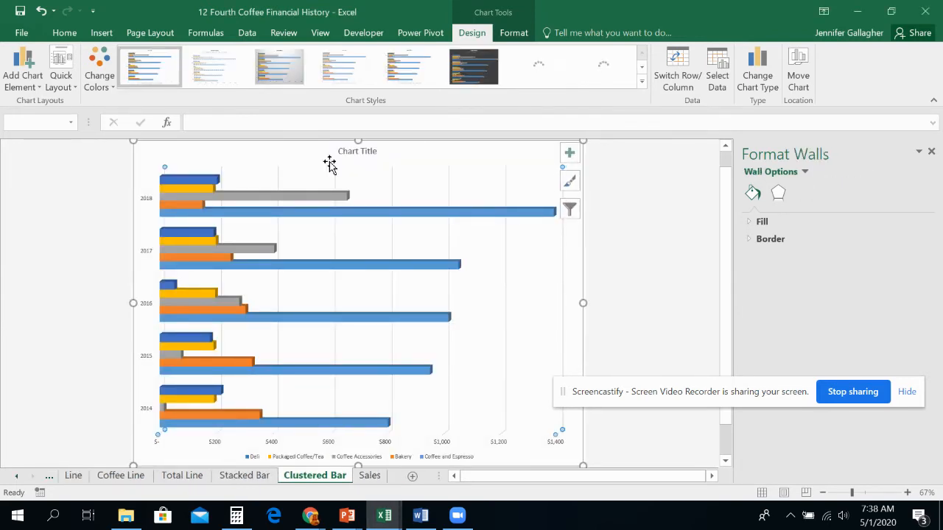
{"action": "left_click", "coordinate": [355, 151]}
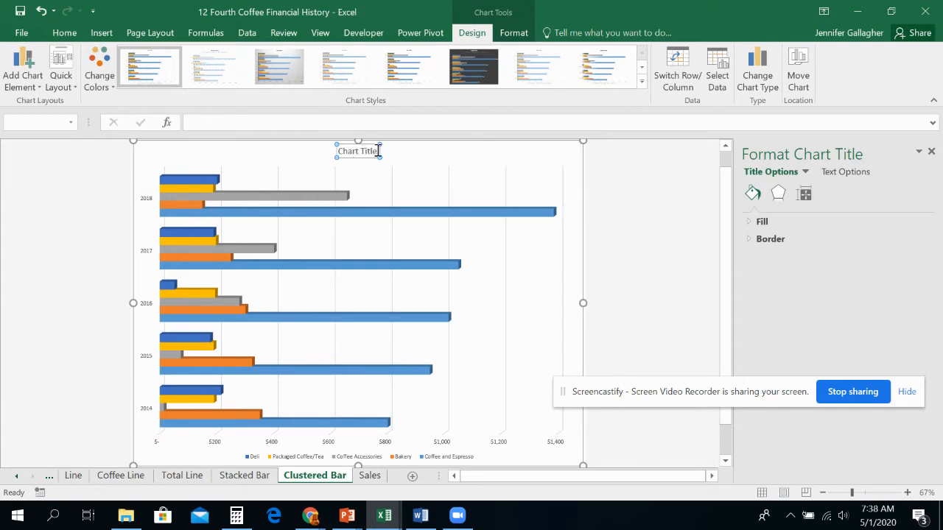
{"action": "left_click_drag", "start_coordinate": [377, 151], "coordinate": [327, 151]}
{"action": "type", "text": "Ann"}
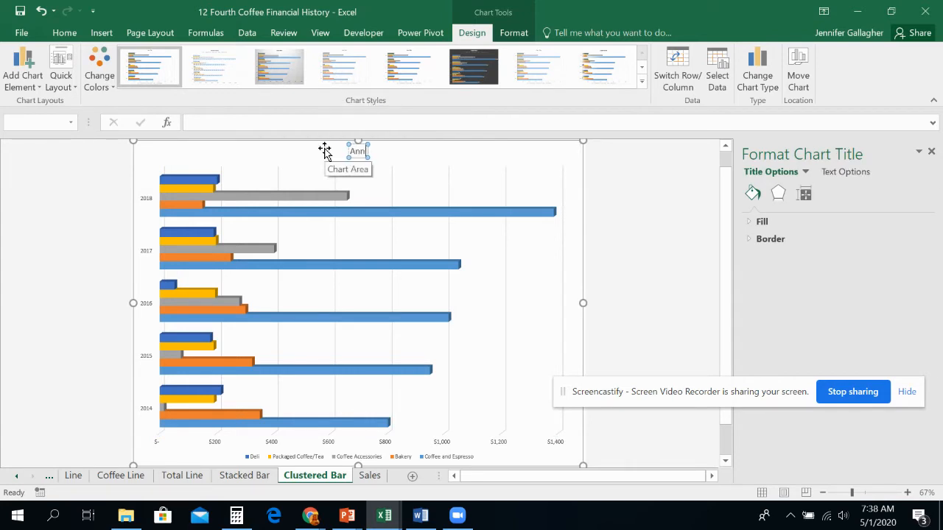
{"action": "type", "text": "ual Sales"}
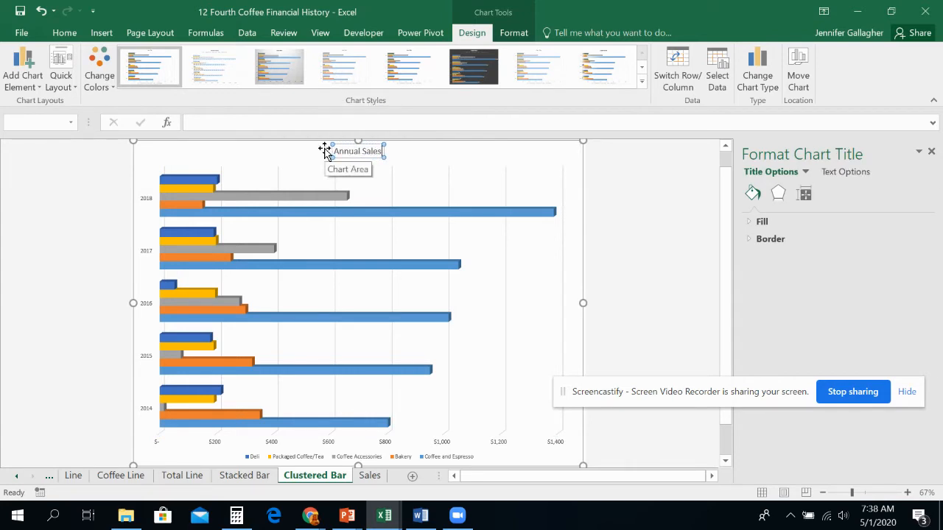
{"action": "left_click", "coordinate": [261, 154]}
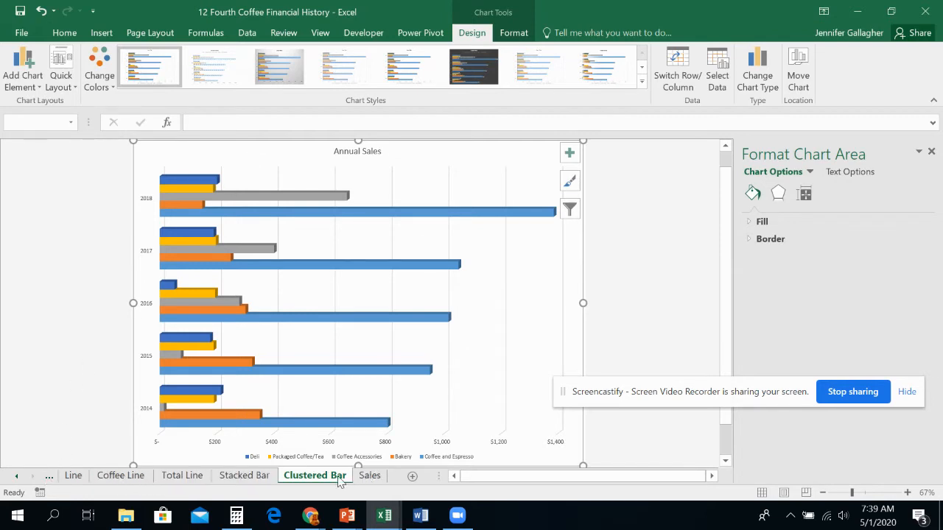
Step: On the 2014 Pie chart sheet, fill only the Coffee and Espresso slice with the standard red colour
{"action": "left_click", "coordinate": [17, 479]}
{"action": "left_click", "coordinate": [18, 480]}
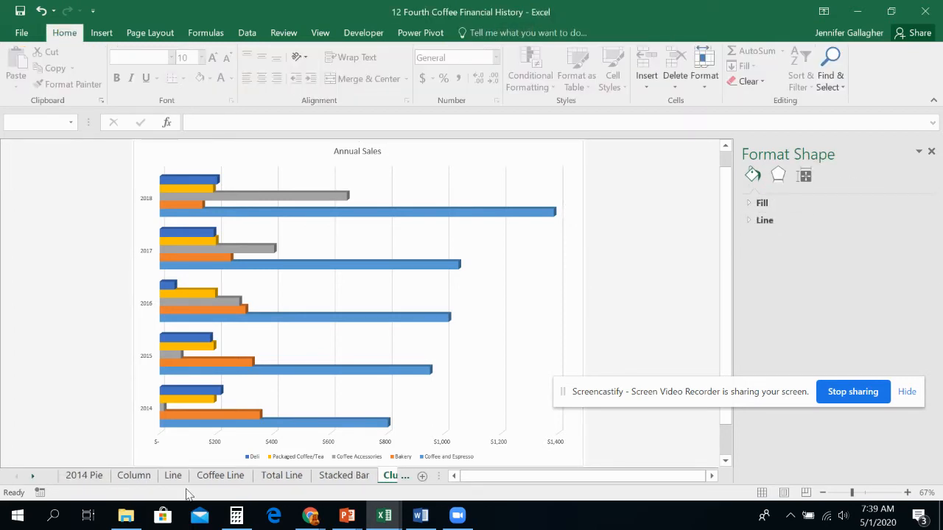
{"action": "left_click", "coordinate": [95, 480]}
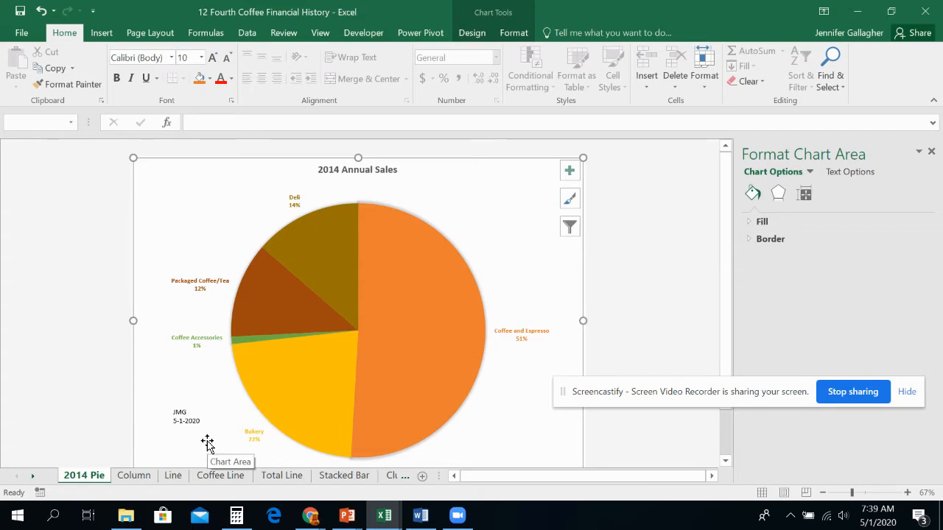
{"action": "left_click", "coordinate": [406, 364]}
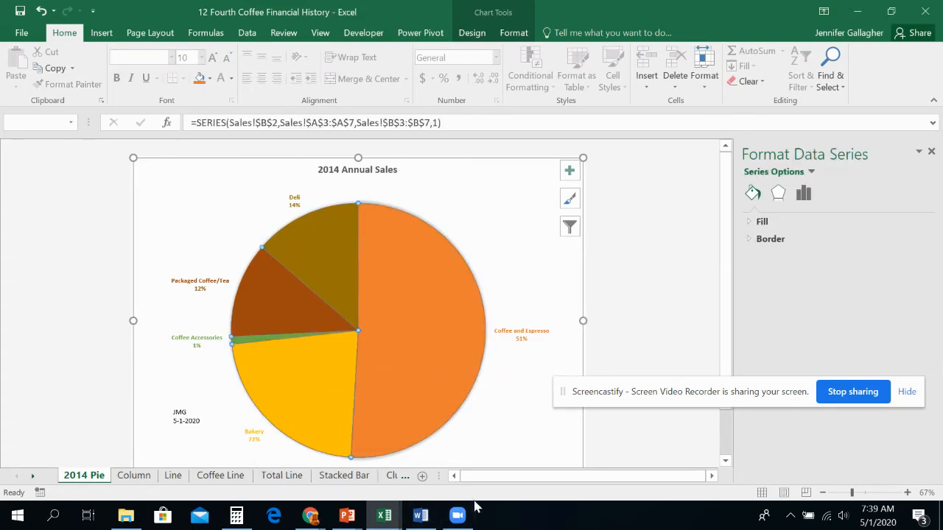
{"action": "left_click", "coordinate": [426, 360]}
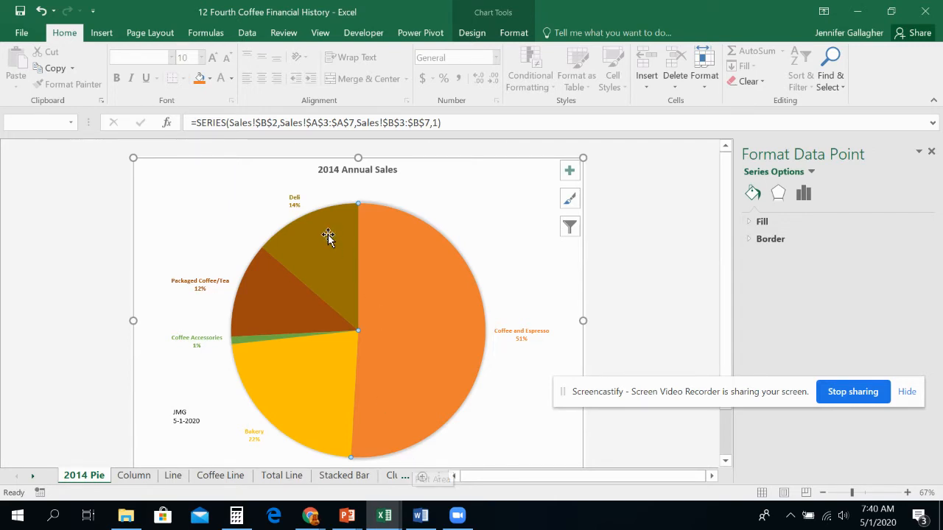
{"action": "left_click", "coordinate": [524, 35]}
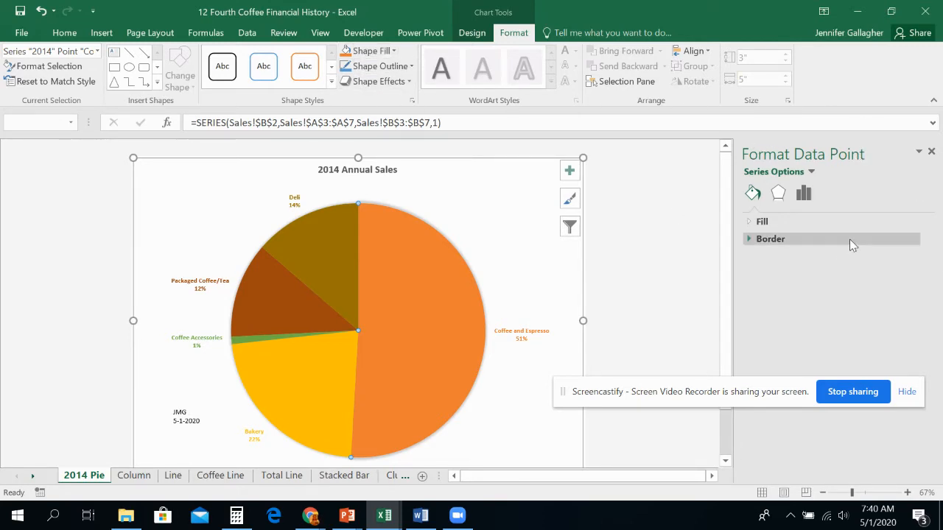
{"action": "left_click", "coordinate": [394, 51]}
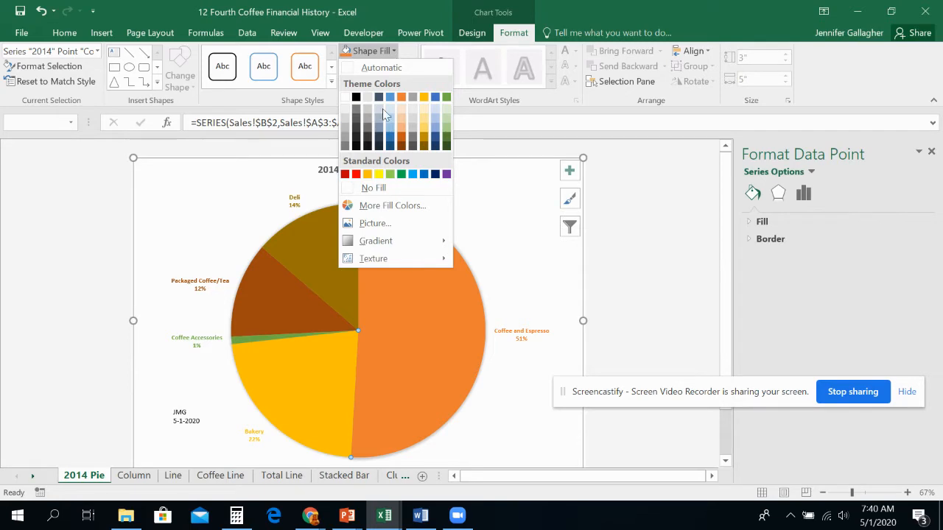
{"action": "left_click", "coordinate": [354, 174]}
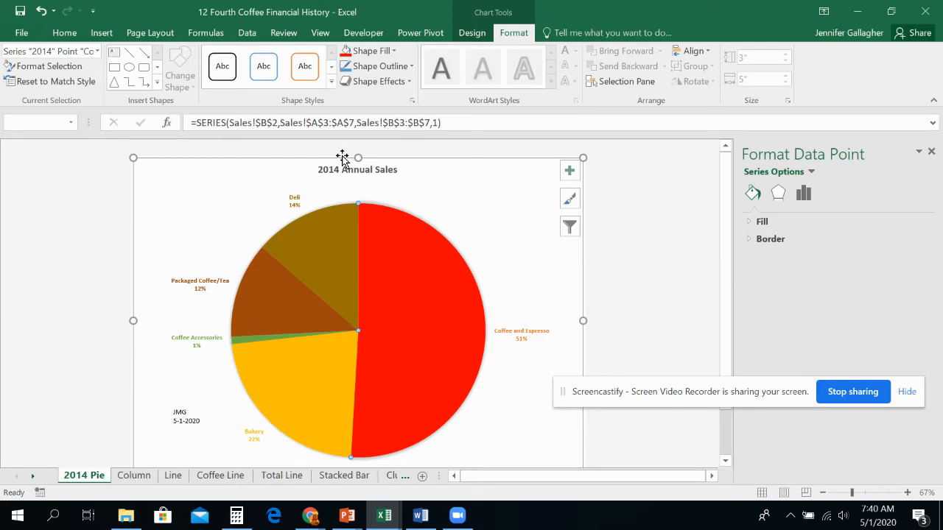
Step: On the Column chart sheet, fill the whole Coffee and Espresso data series with the standard dark red colour
{"action": "left_click", "coordinate": [145, 479]}
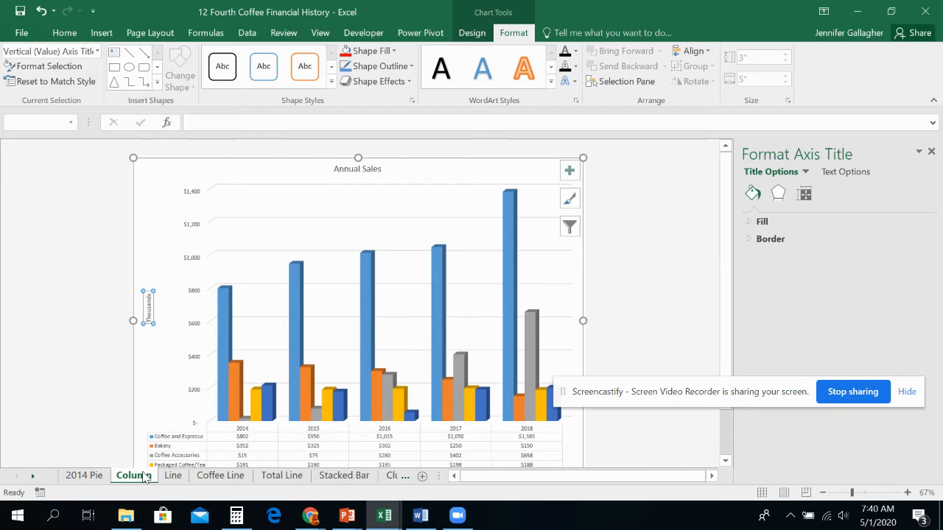
{"action": "left_click", "coordinate": [520, 242]}
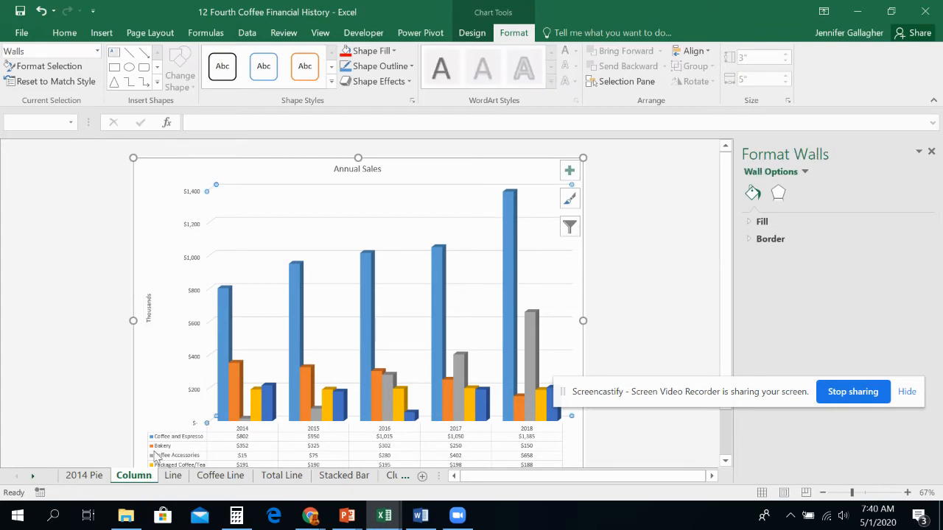
{"action": "left_click", "coordinate": [507, 245]}
{"action": "left_click", "coordinate": [512, 248]}
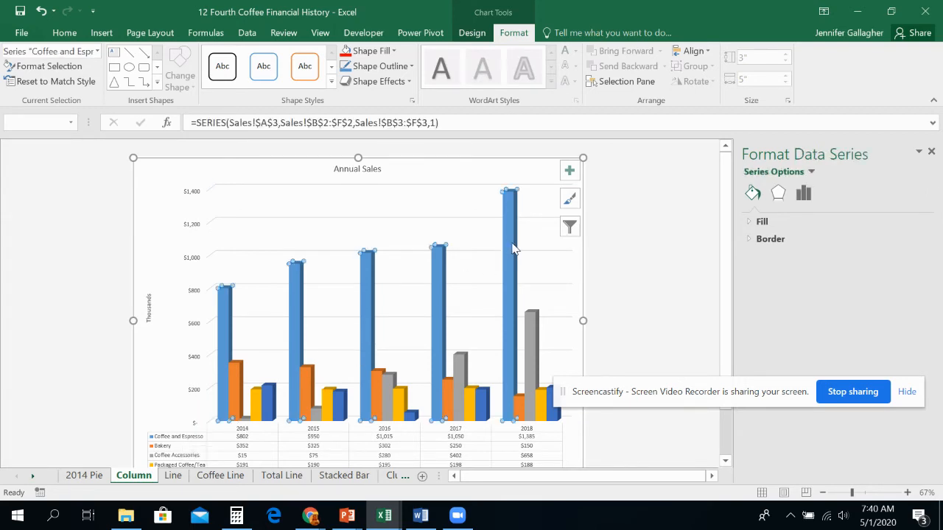
{"action": "left_click", "coordinate": [520, 256]}
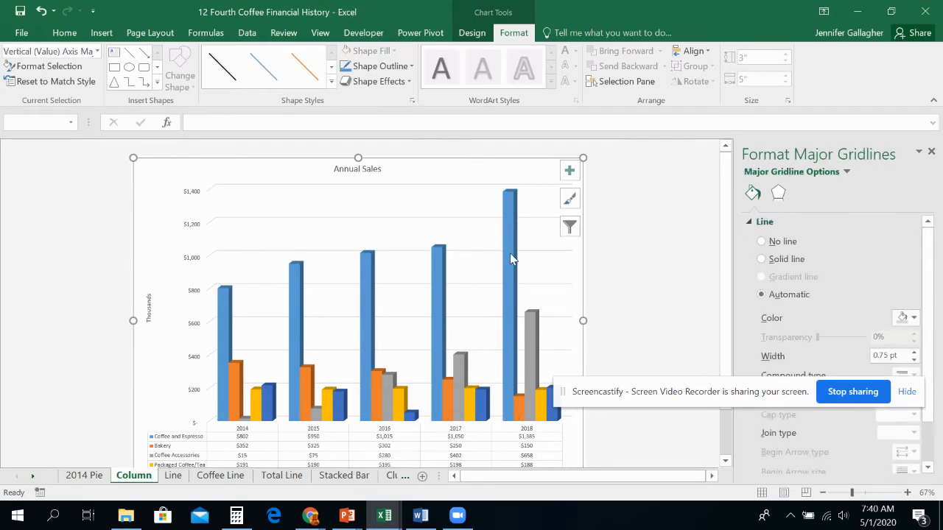
{"action": "left_click", "coordinate": [510, 256]}
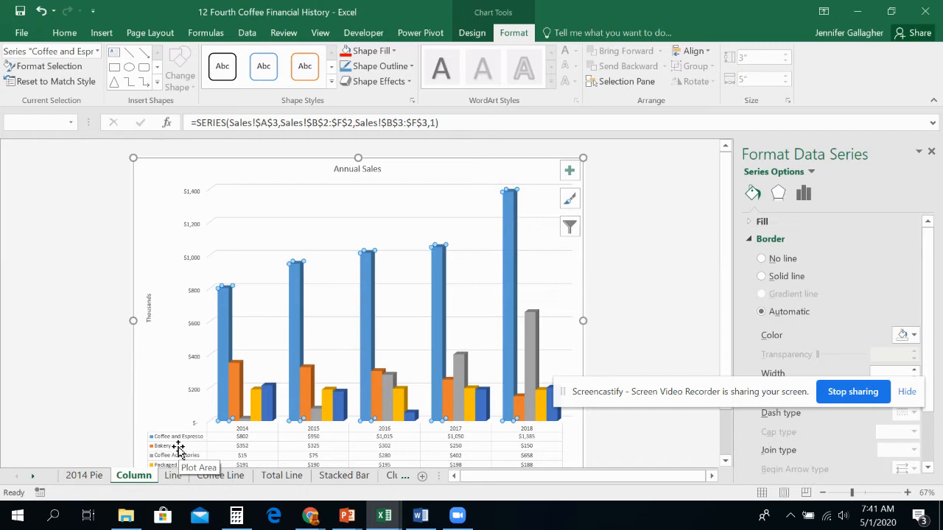
{"action": "left_click", "coordinate": [513, 210]}
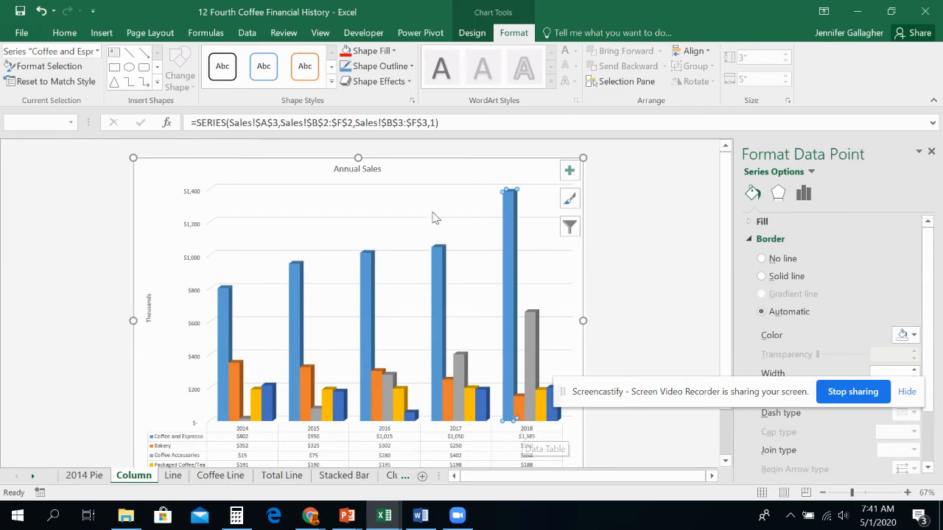
{"action": "left_click", "coordinate": [463, 213]}
{"action": "left_click", "coordinate": [509, 215]}
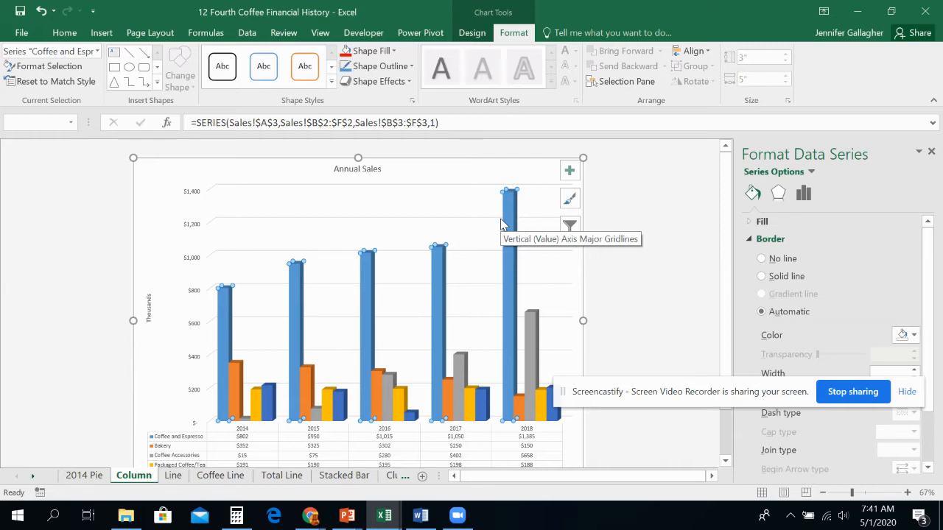
{"action": "left_click", "coordinate": [393, 51]}
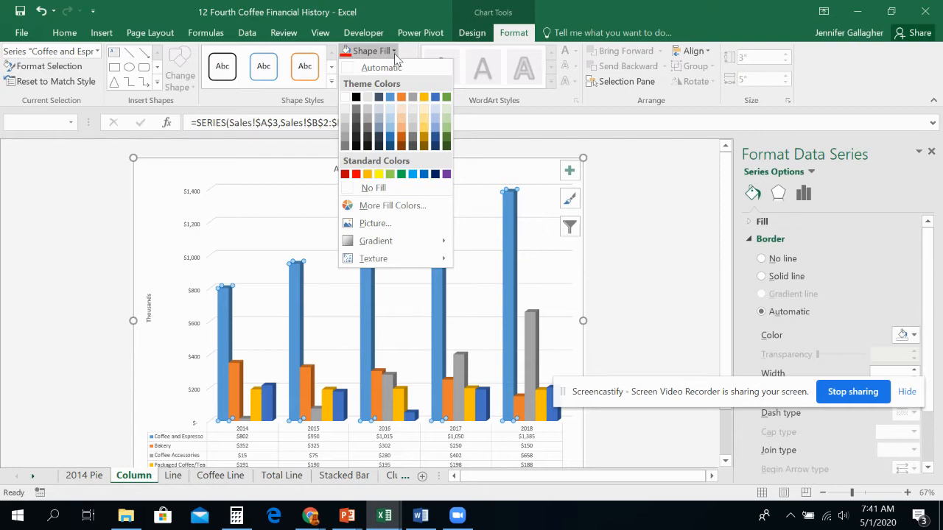
{"action": "left_click", "coordinate": [345, 175]}
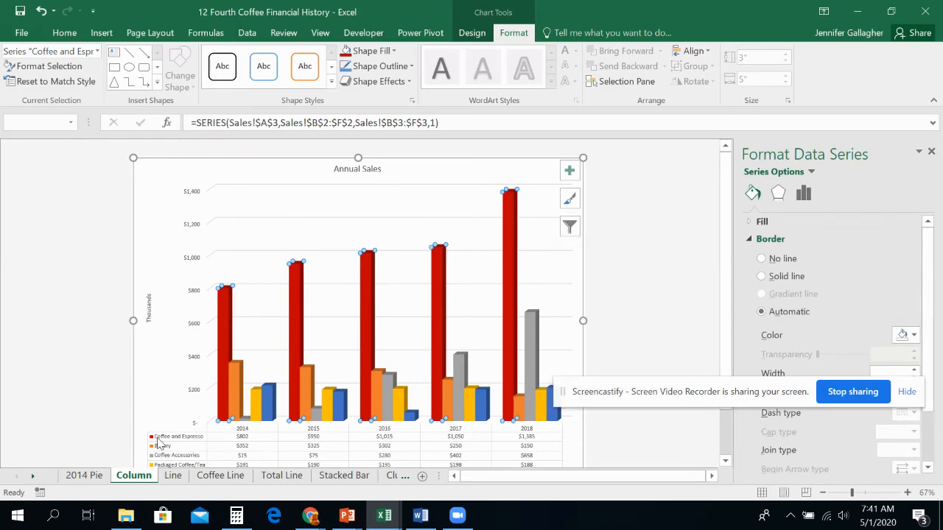
Step: Apply the first bevel shape effect to the Coffee and Espresso series columns
{"action": "left_click", "coordinate": [410, 83]}
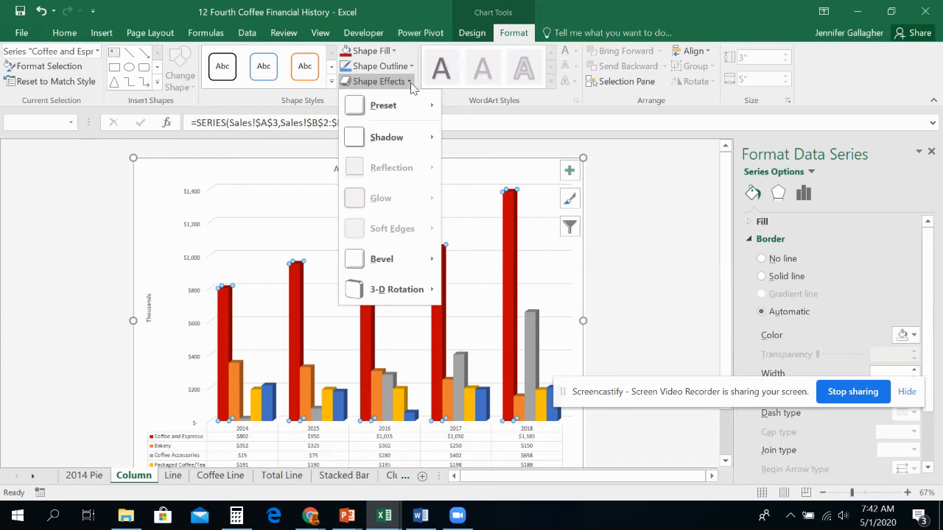
{"action": "mouse_move", "coordinate": [417, 120]}
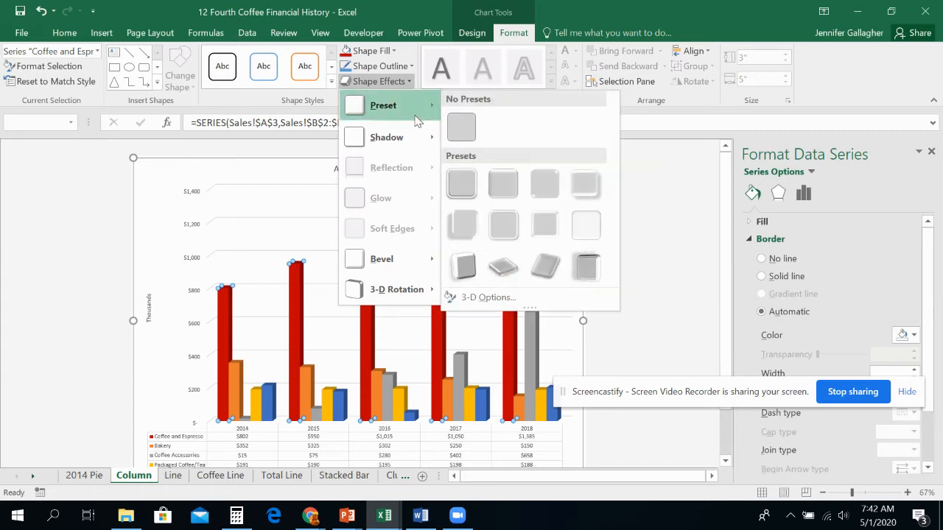
{"action": "mouse_move", "coordinate": [418, 256]}
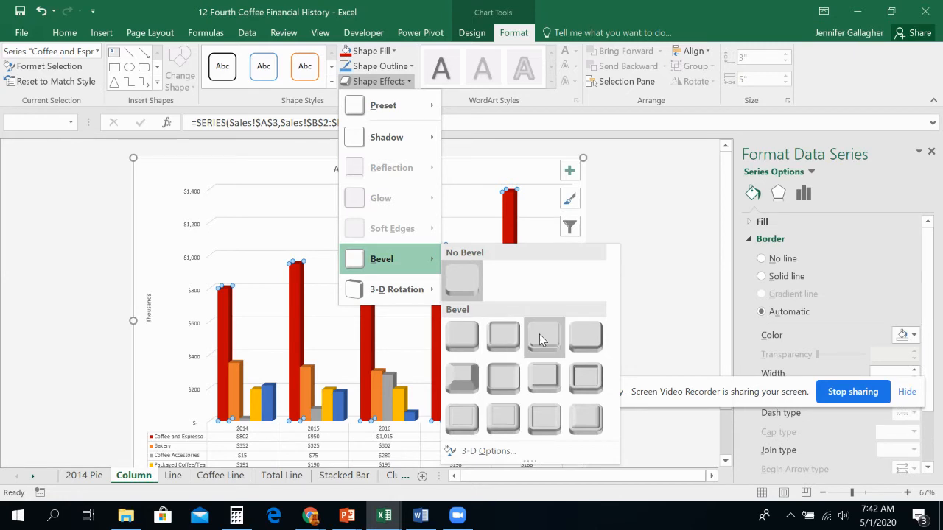
{"action": "left_click", "coordinate": [474, 332]}
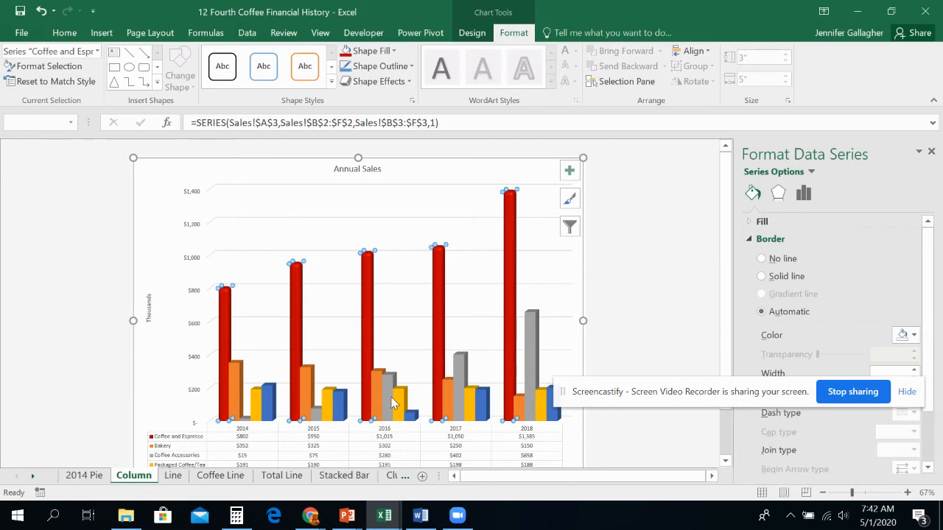
Step: Give the Bakery series columns the same first bevel shape effect as the Coffee and Espresso columns
{"action": "left_click", "coordinate": [236, 374]}
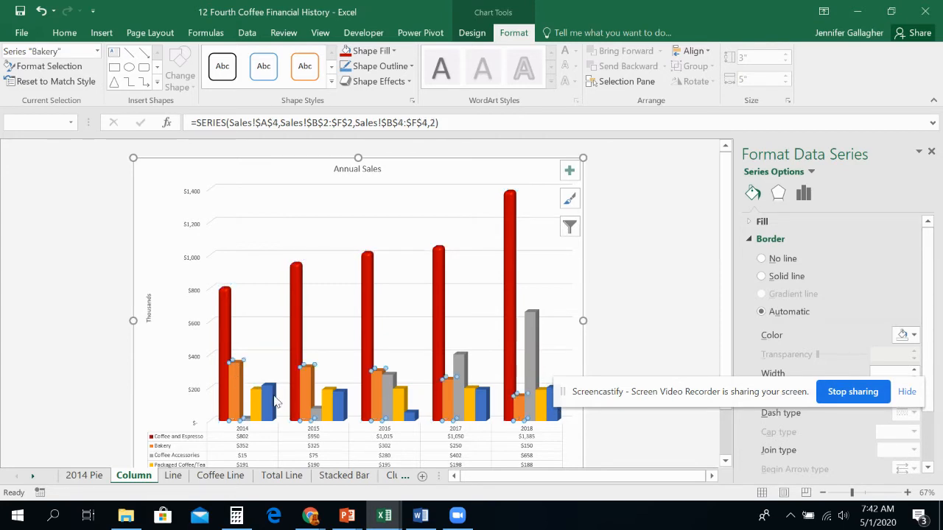
{"action": "key", "text": "Escape"}
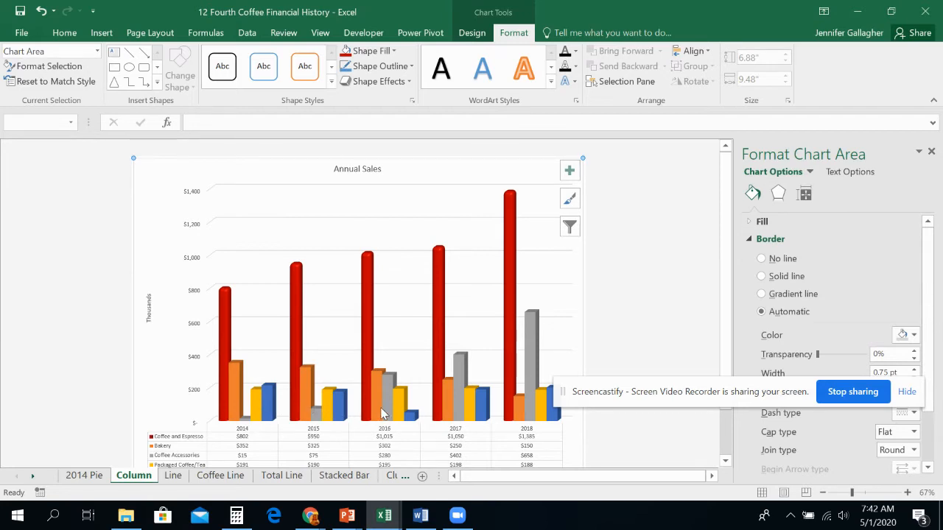
{"action": "left_click", "coordinate": [233, 389]}
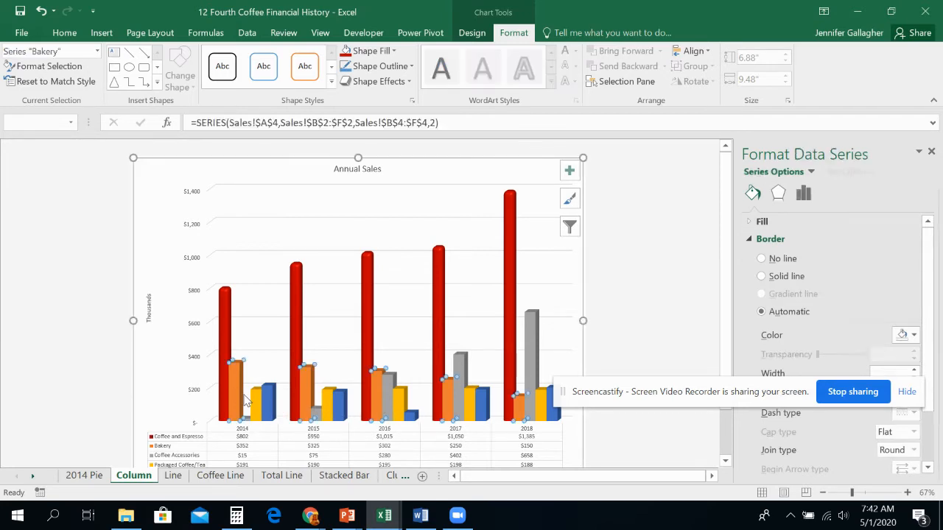
{"action": "left_click", "coordinate": [255, 398]}
{"action": "left_click", "coordinate": [267, 398]}
{"action": "left_click", "coordinate": [236, 391]}
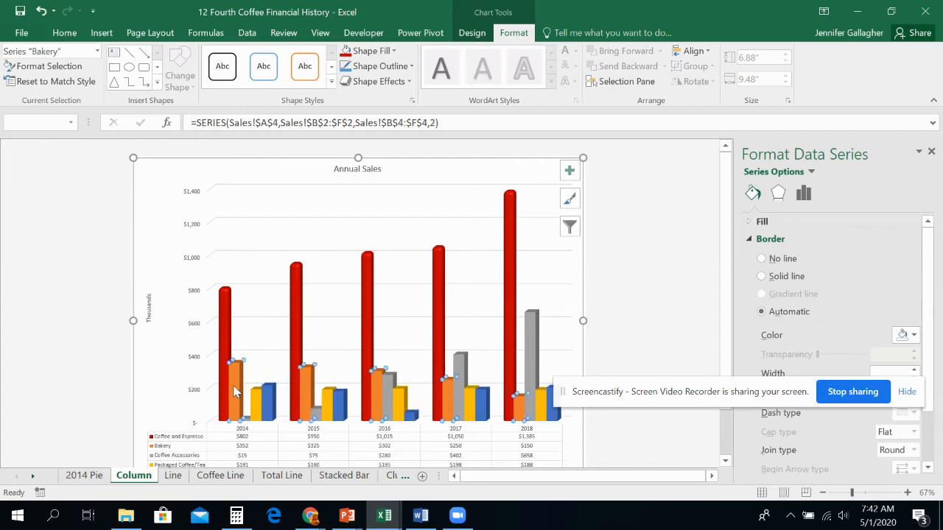
{"action": "left_click", "coordinate": [397, 83]}
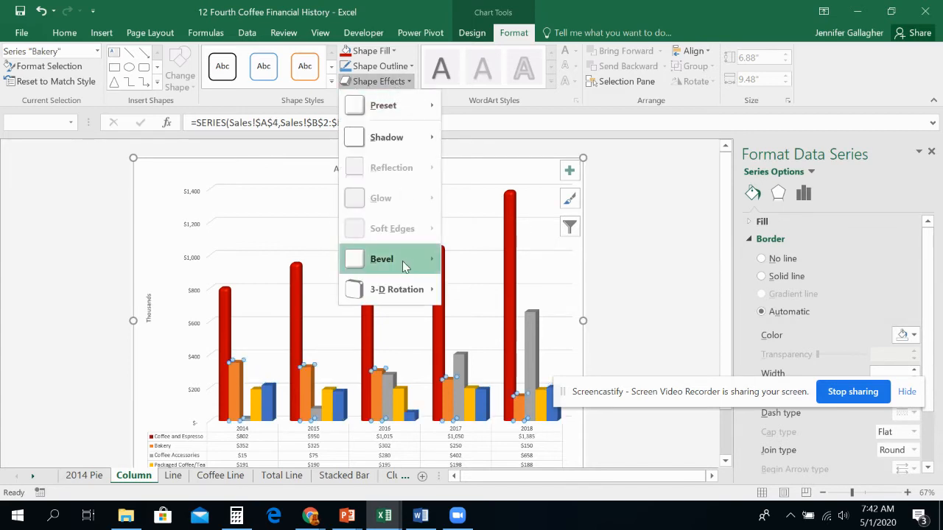
{"action": "left_click", "coordinate": [380, 370]}
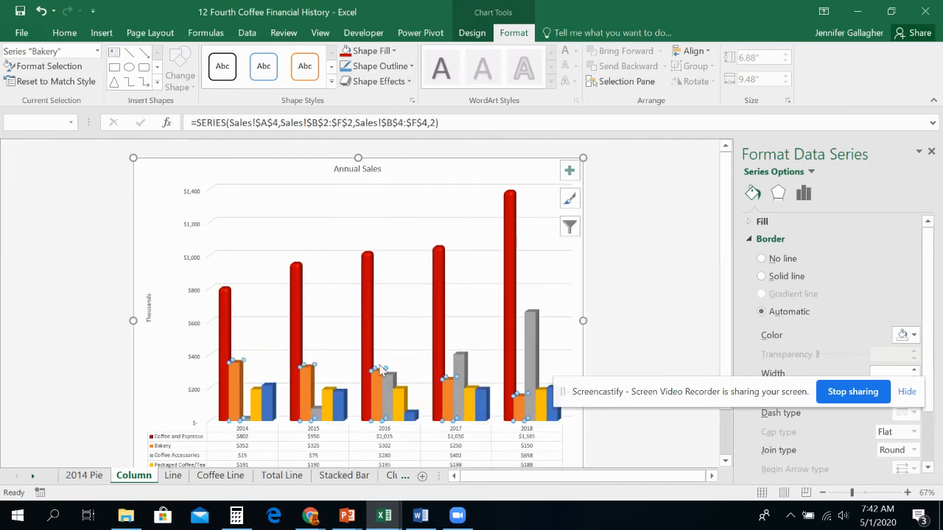
Step: Apply the first bevel shape effect to the yellow Packaged Coffee/Tea series
{"action": "left_click", "coordinate": [252, 417]}
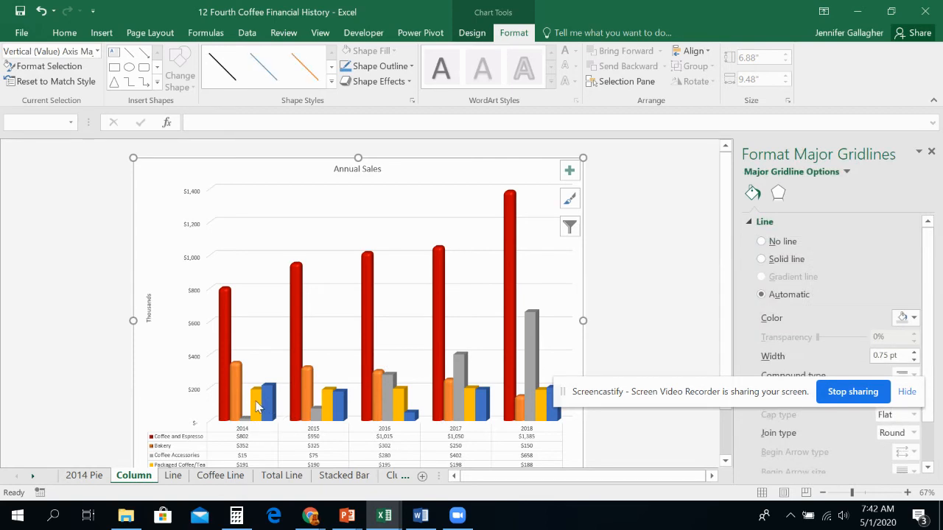
{"action": "left_click", "coordinate": [258, 405]}
{"action": "left_click", "coordinate": [377, 81]}
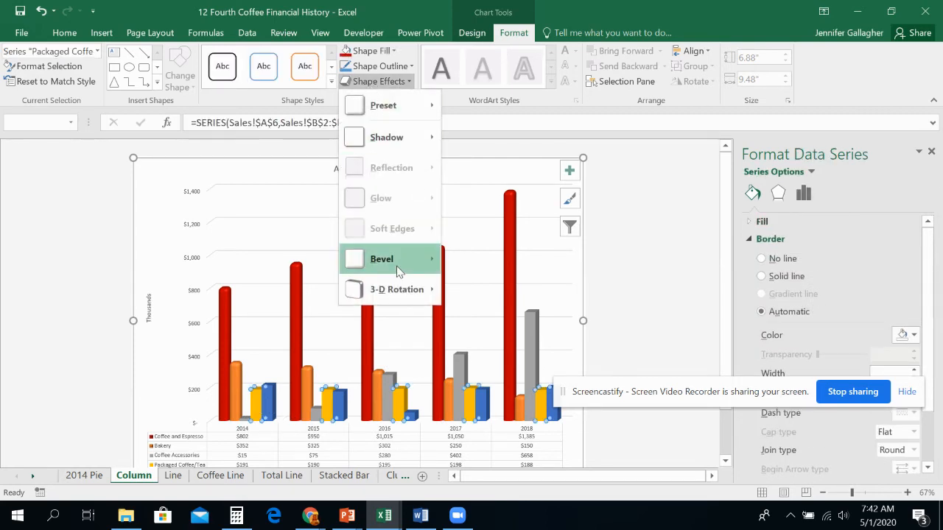
{"action": "left_click", "coordinate": [458, 337]}
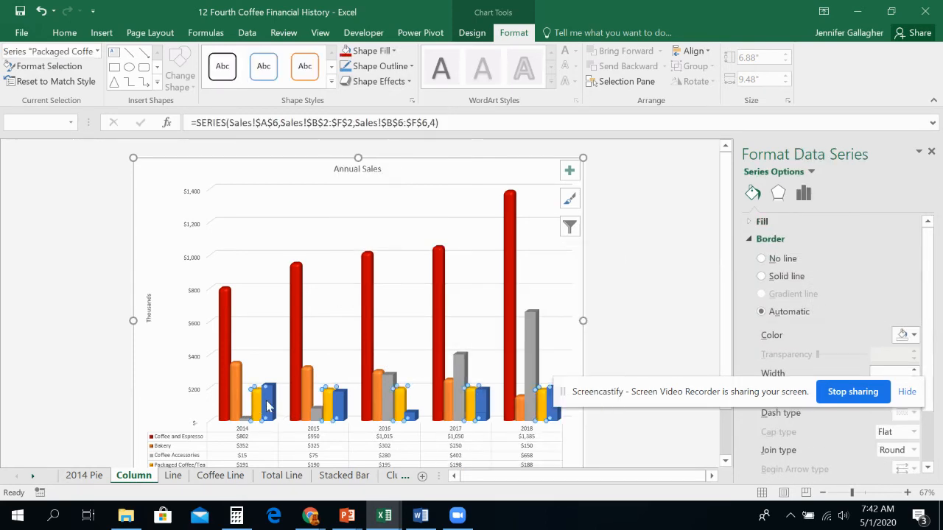
Step: Apply the first bevel shape effect to the blue Deli series
{"action": "left_click", "coordinate": [271, 408]}
{"action": "left_click", "coordinate": [375, 81]}
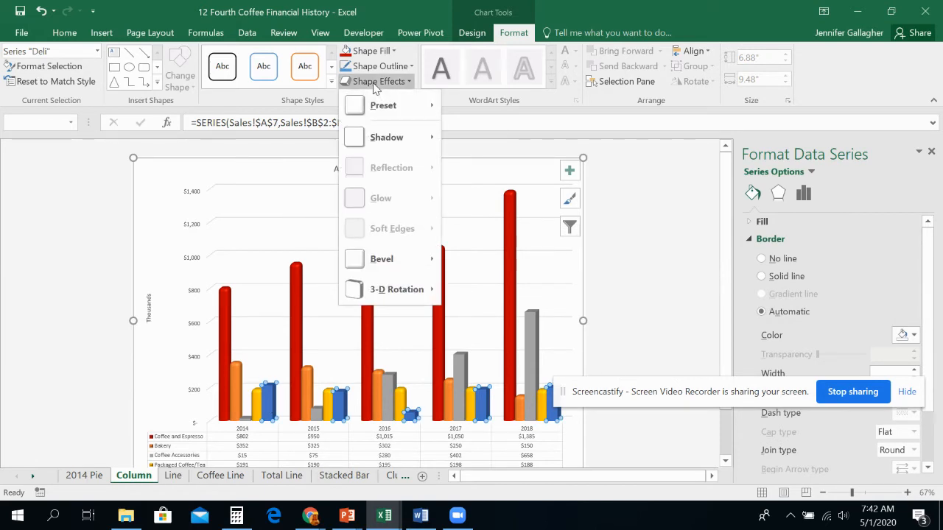
{"action": "mouse_move", "coordinate": [390, 259]}
{"action": "left_click", "coordinate": [444, 331]}
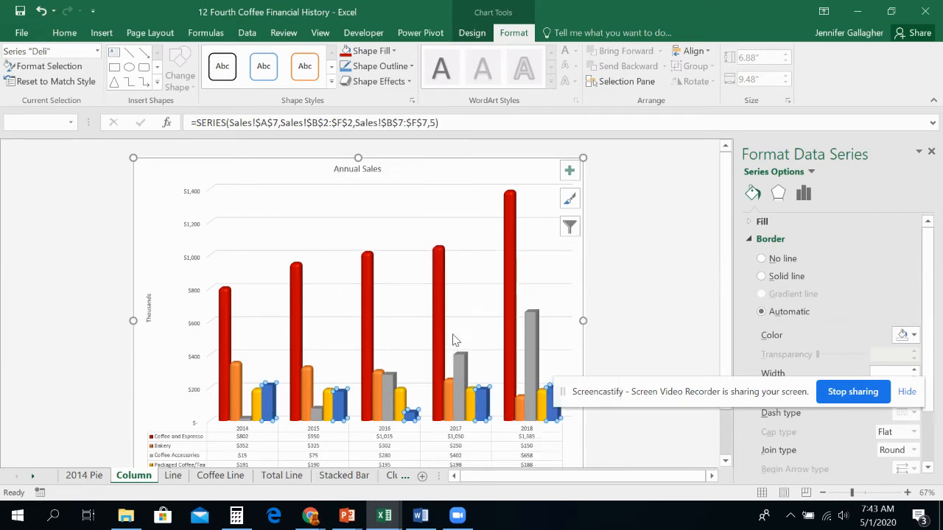
Step: Select the grey Coffee Accessories series and apply the first bevel shape effect to it
{"action": "mouse_move", "coordinate": [250, 423]}
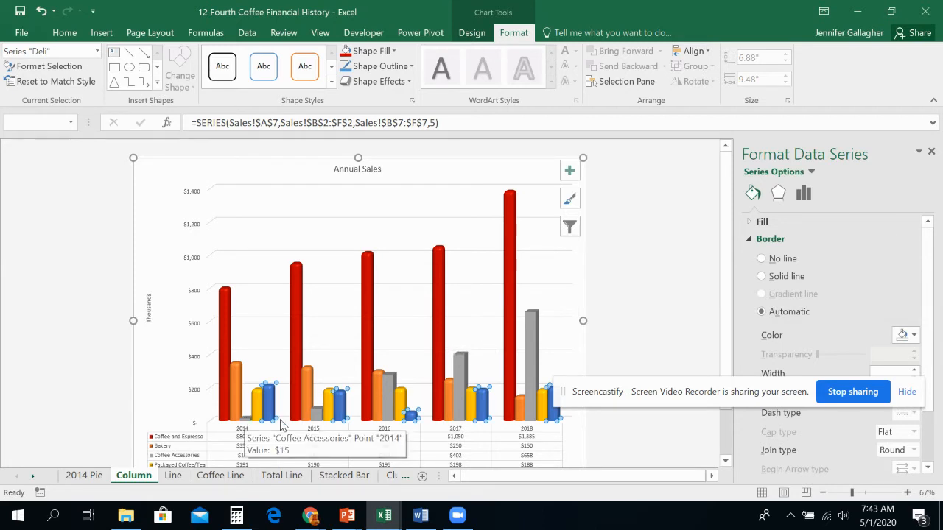
{"action": "left_click", "coordinate": [318, 416]}
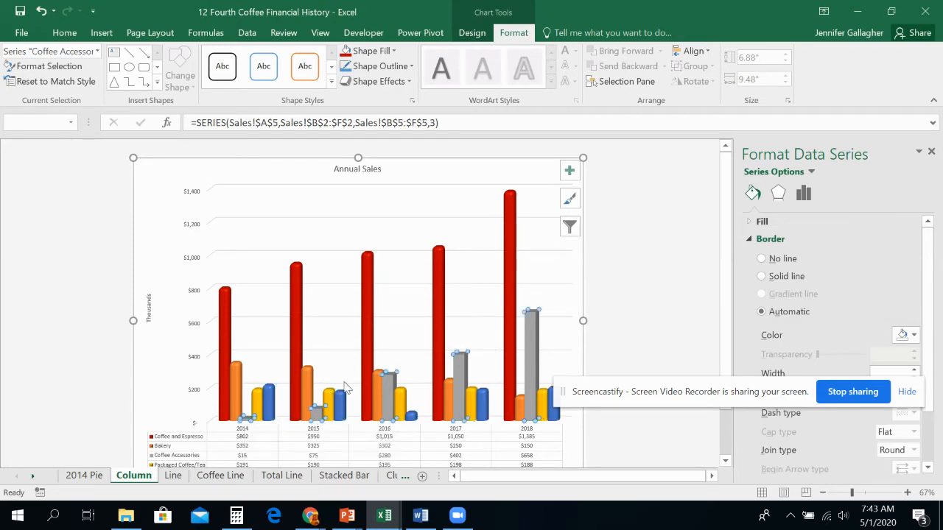
{"action": "left_click", "coordinate": [379, 81]}
{"action": "mouse_move", "coordinate": [386, 264]}
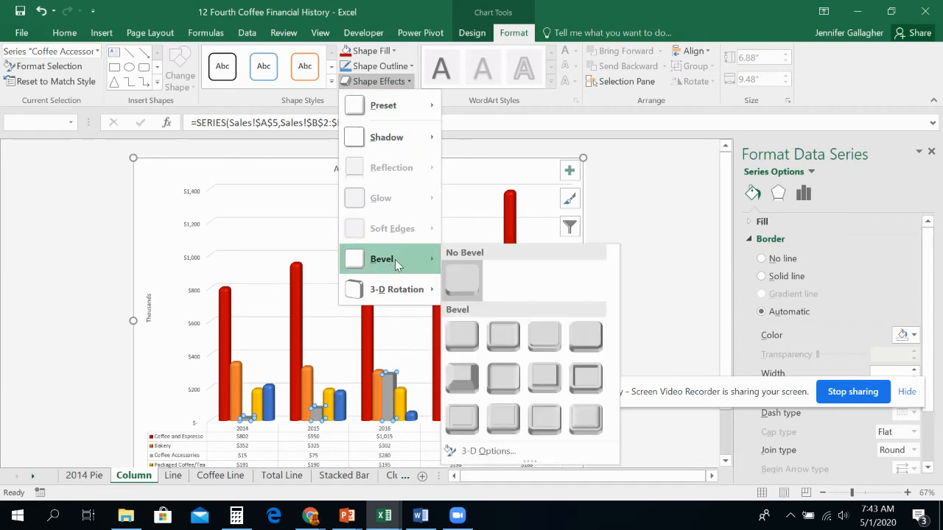
{"action": "left_click", "coordinate": [464, 339]}
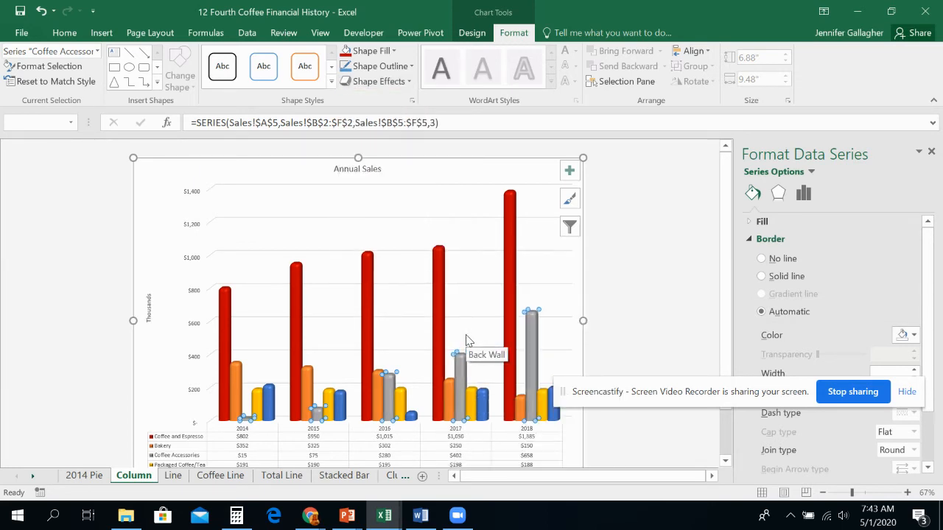
{"action": "left_click_drag", "start_coordinate": [610, 390], "coordinate": [598, 236]}
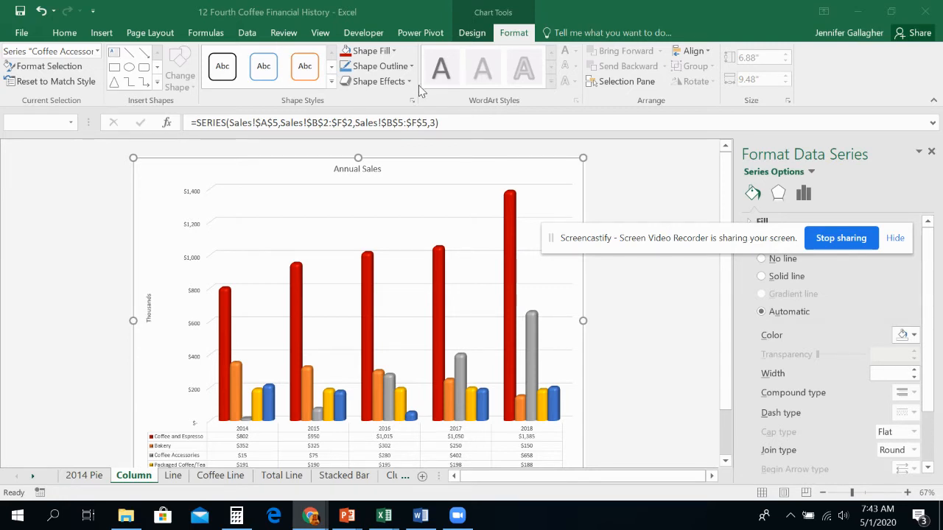
{"action": "left_click", "coordinate": [415, 103]}
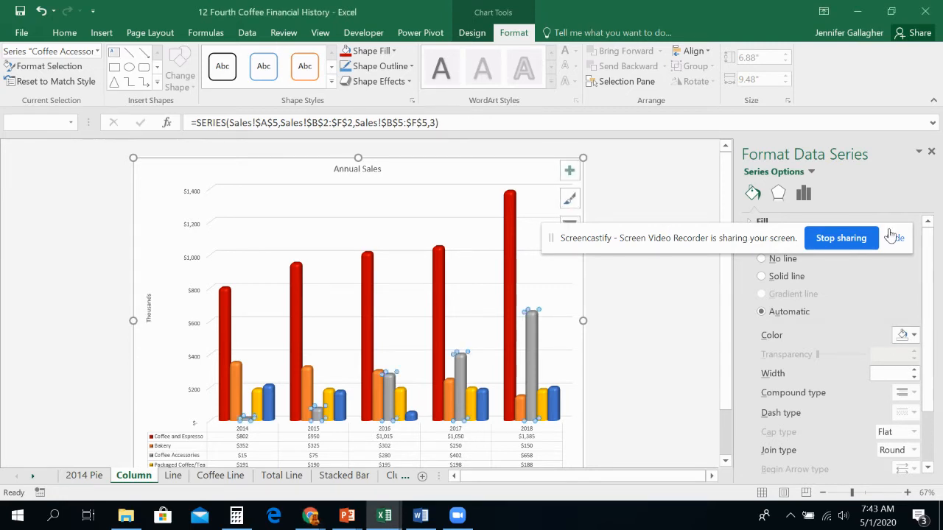
{"action": "left_click_drag", "start_coordinate": [766, 236], "coordinate": [564, 152]}
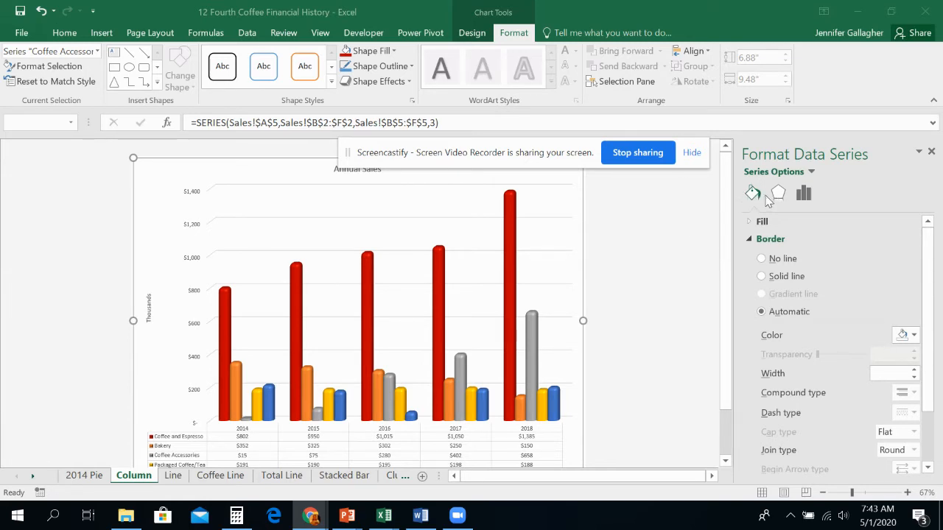
Step: Show the gap and column shape settings for the Coffee Accessories series and view the lower part of the chart
{"action": "left_click", "coordinate": [858, 199]}
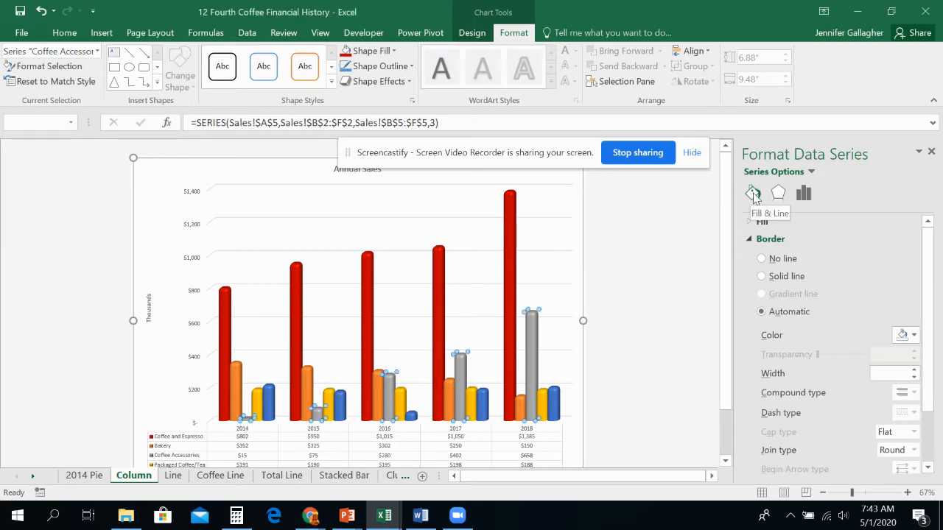
{"action": "left_click", "coordinate": [777, 194]}
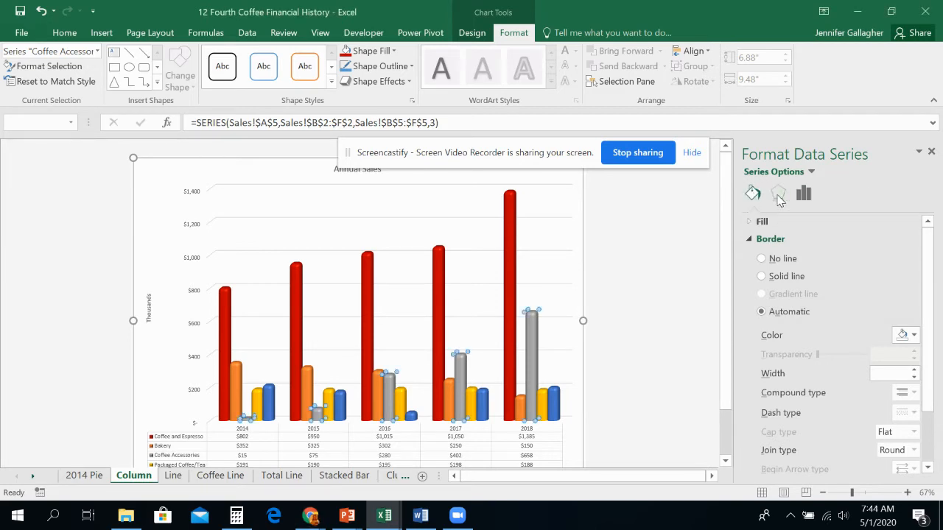
{"action": "left_click", "coordinate": [804, 196]}
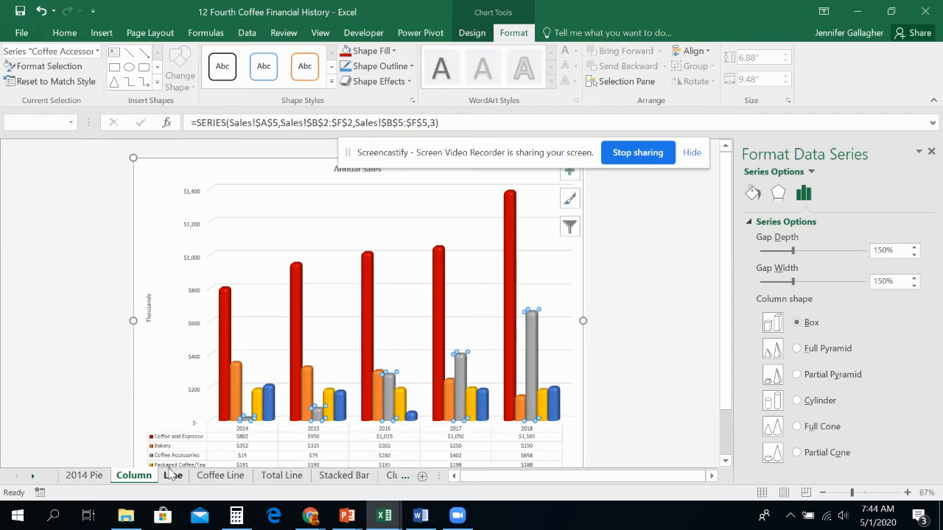
{"action": "scroll", "coordinate": [172, 456], "scroll_direction": "down", "scroll_amount": 1}
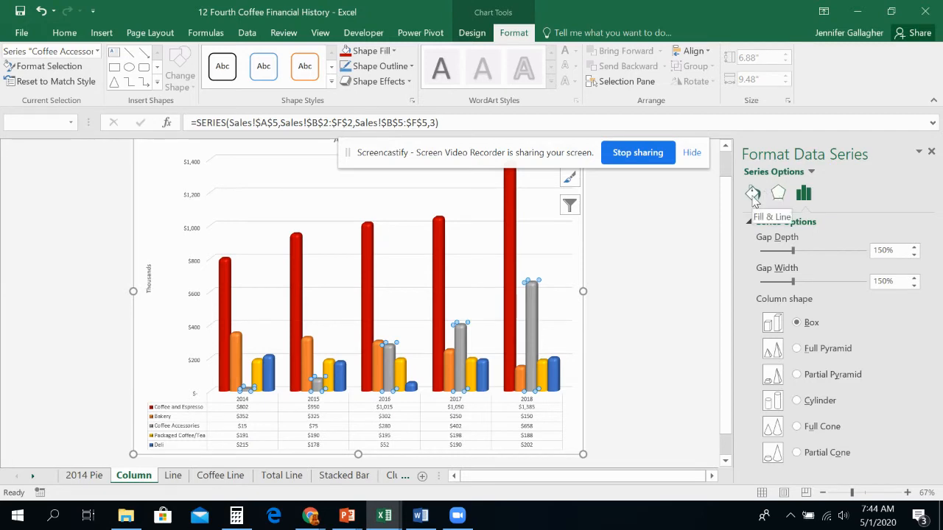
Step: Examine the border line options for the Coffee Accessories series on the Column chart
{"action": "left_click", "coordinate": [753, 195]}
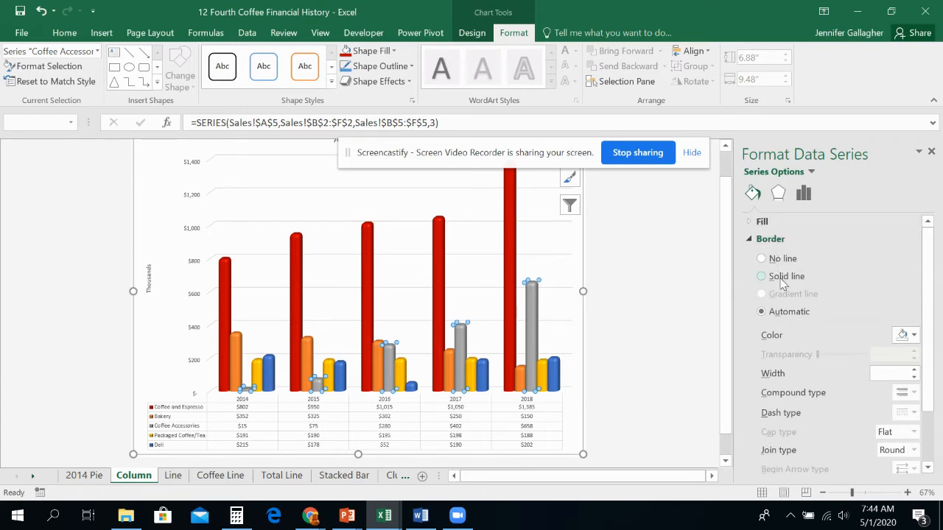
{"action": "scroll", "coordinate": [777, 330], "scroll_direction": "down", "scroll_amount": 1}
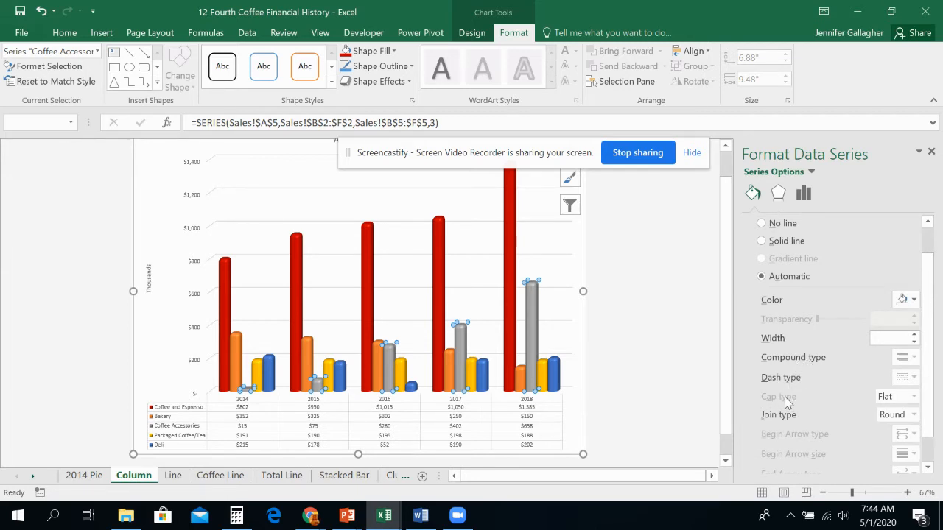
{"action": "scroll", "coordinate": [787, 420], "scroll_direction": "down", "scroll_amount": 1}
{"action": "scroll", "coordinate": [787, 420], "scroll_direction": "up", "scroll_amount": 2}
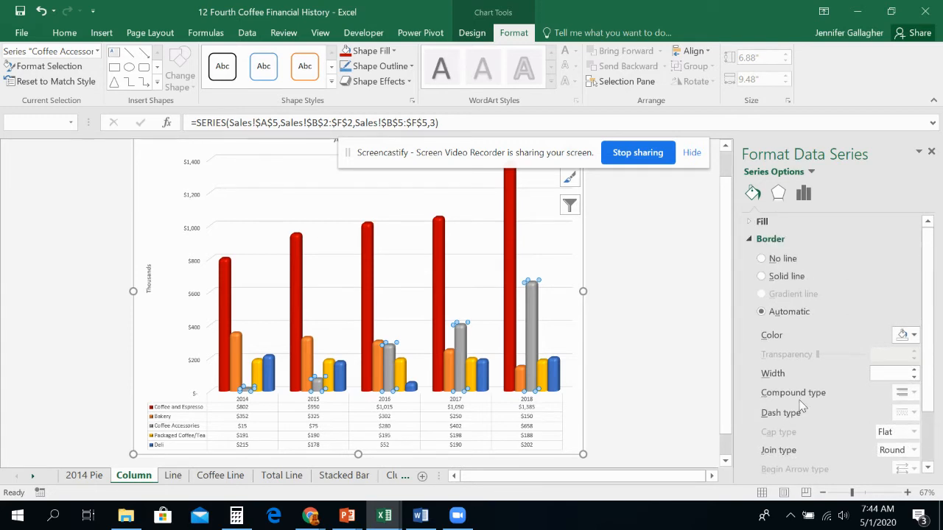
{"action": "scroll", "coordinate": [826, 400], "scroll_direction": "down", "scroll_amount": 2}
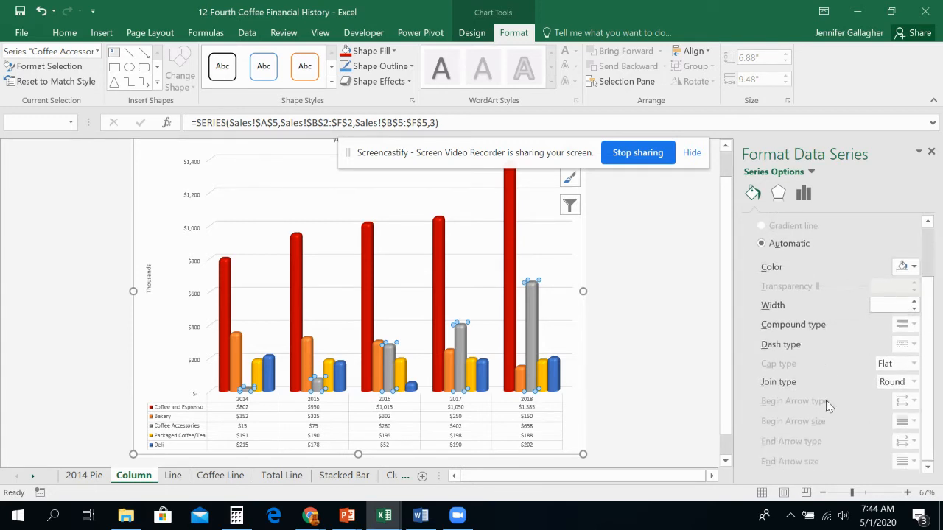
{"action": "scroll", "coordinate": [826, 400], "scroll_direction": "up", "scroll_amount": 2}
{"action": "scroll", "coordinate": [810, 365], "scroll_direction": "down", "scroll_amount": 1}
{"action": "scroll", "coordinate": [811, 364], "scroll_direction": "up", "scroll_amount": 1}
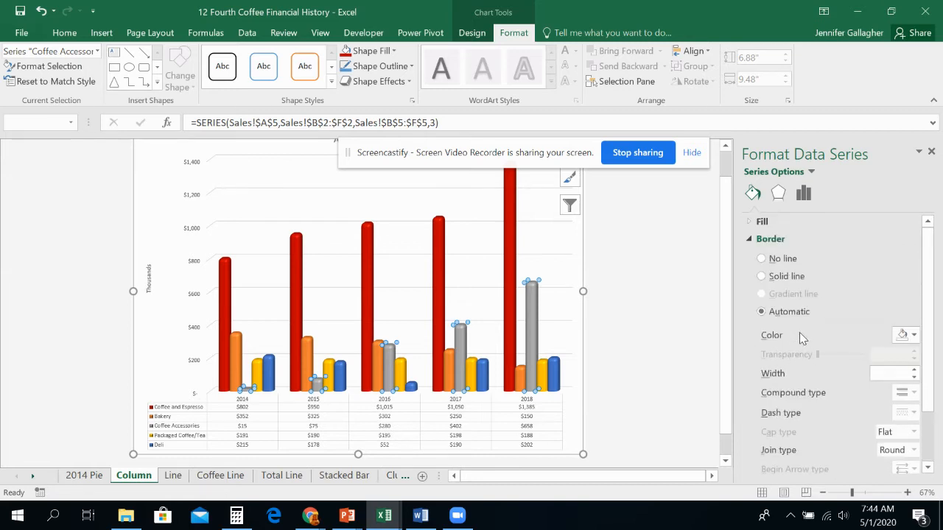
{"action": "scroll", "coordinate": [773, 307], "scroll_direction": "down", "scroll_amount": 2}
{"action": "scroll", "coordinate": [773, 307], "scroll_direction": "up", "scroll_amount": 2}
Step: Set the fill of the Coffee Accessories series to a picture or texture fill
{"action": "left_click", "coordinate": [753, 222]}
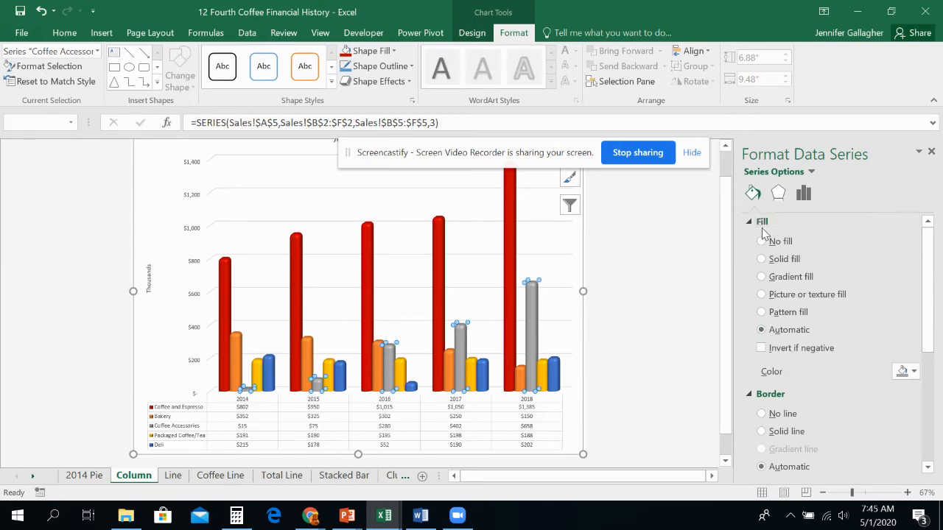
{"action": "left_click", "coordinate": [762, 295]}
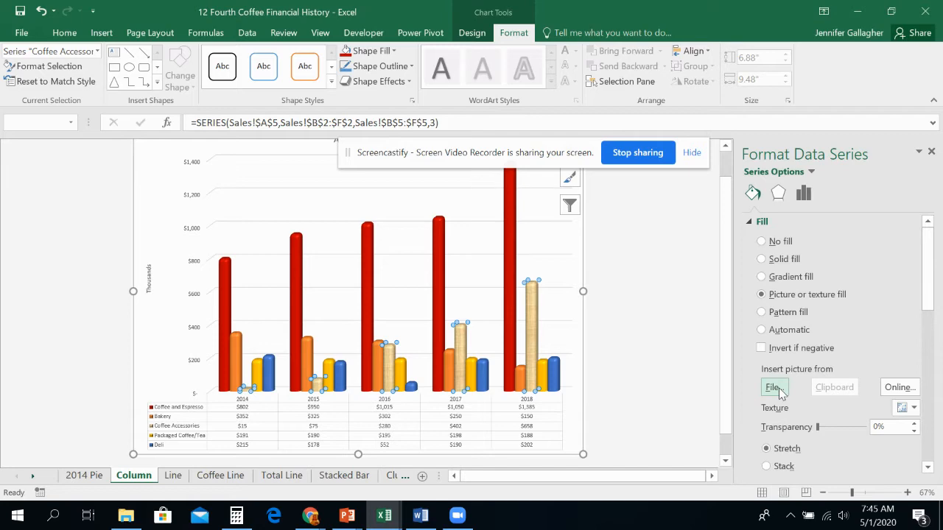
{"action": "scroll", "coordinate": [889, 393], "scroll_direction": "down", "scroll_amount": 1}
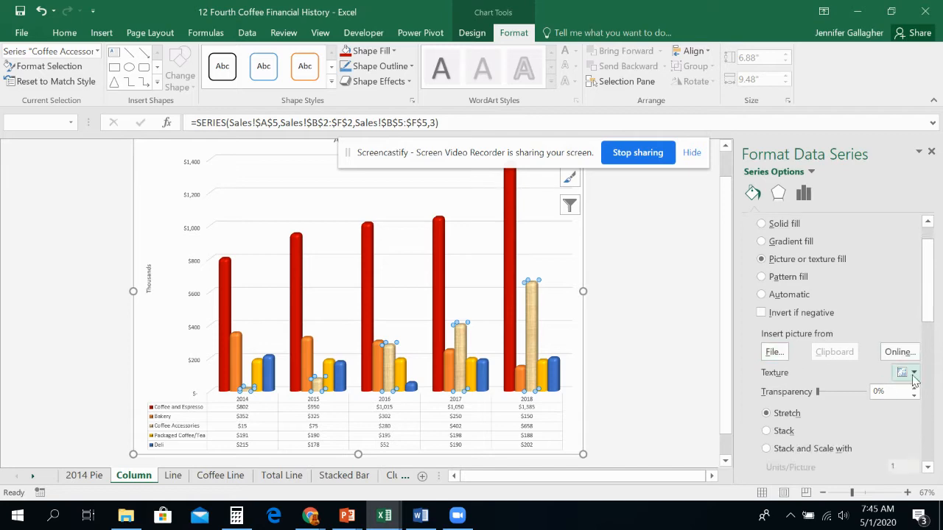
Step: Review the picture fill's stretch and offset options and apply the dark brown marble texture to the Coffee Accessories series
{"action": "left_click", "coordinate": [906, 372]}
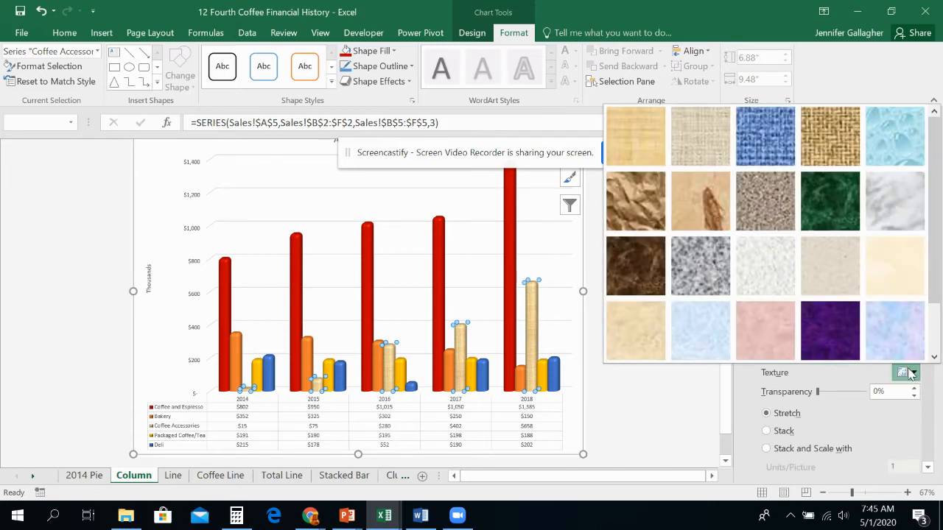
{"action": "left_click", "coordinate": [906, 372]}
{"action": "scroll", "coordinate": [867, 405], "scroll_direction": "down", "scroll_amount": 1}
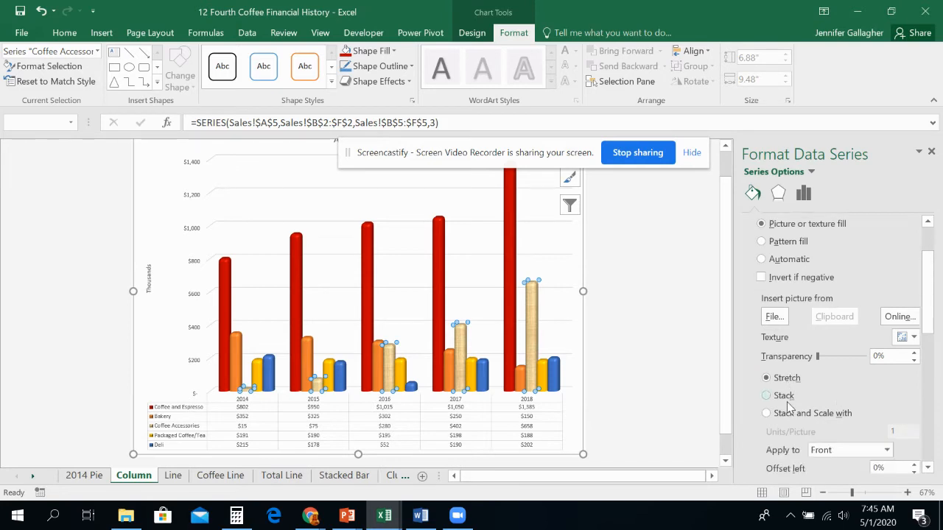
{"action": "scroll", "coordinate": [843, 440], "scroll_direction": "down", "scroll_amount": 2}
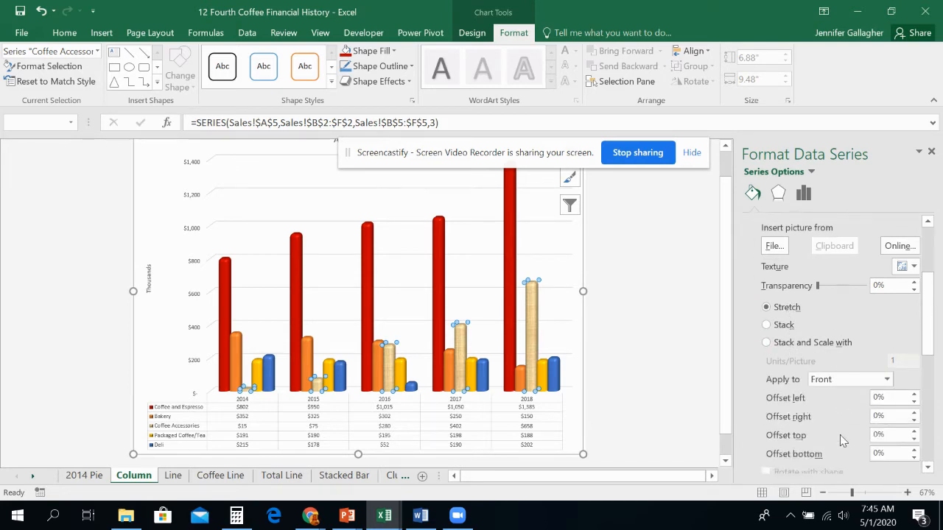
{"action": "scroll", "coordinate": [808, 408], "scroll_direction": "down", "scroll_amount": 1}
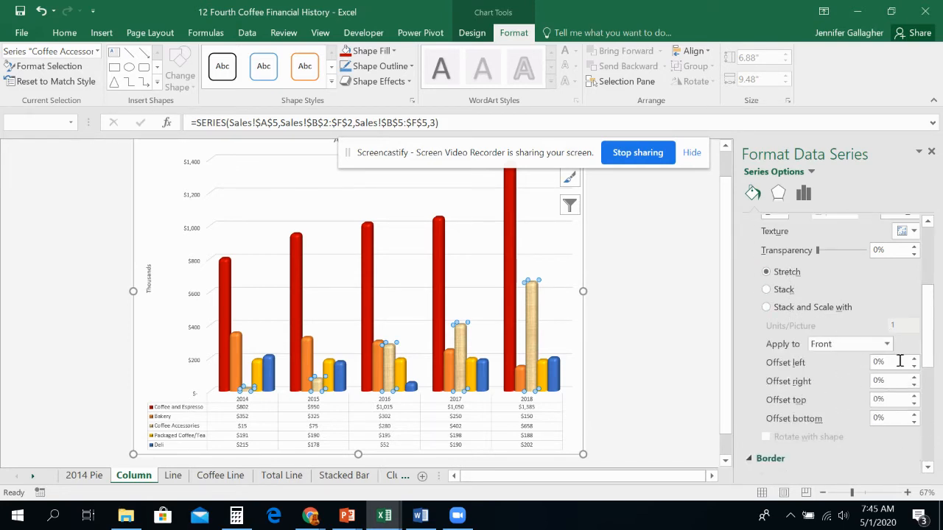
{"action": "scroll", "coordinate": [902, 356], "scroll_direction": "up", "scroll_amount": 3}
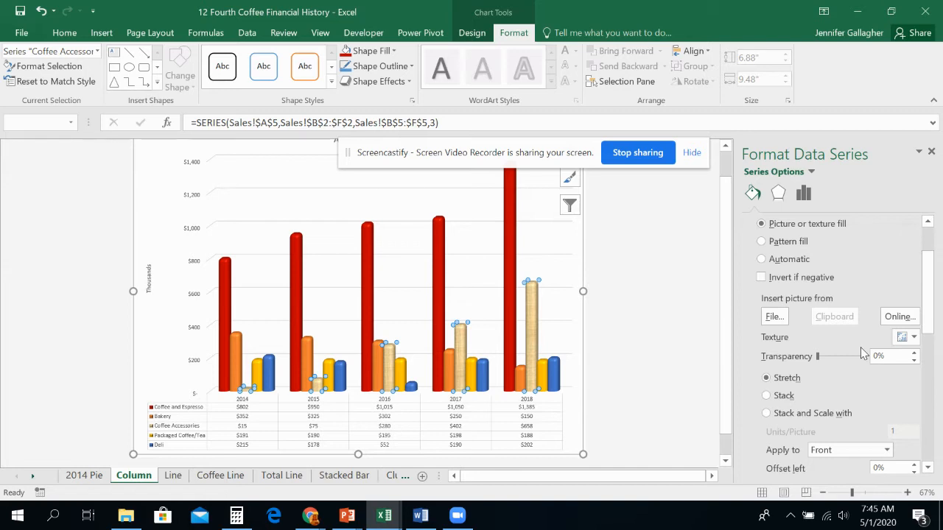
{"action": "scroll", "coordinate": [785, 285], "scroll_direction": "up", "scroll_amount": 1}
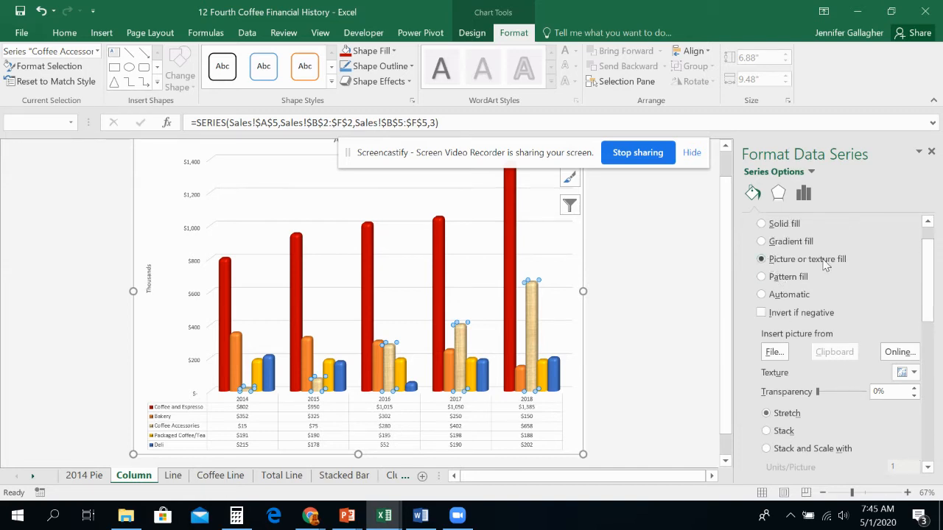
{"action": "left_click", "coordinate": [906, 374]}
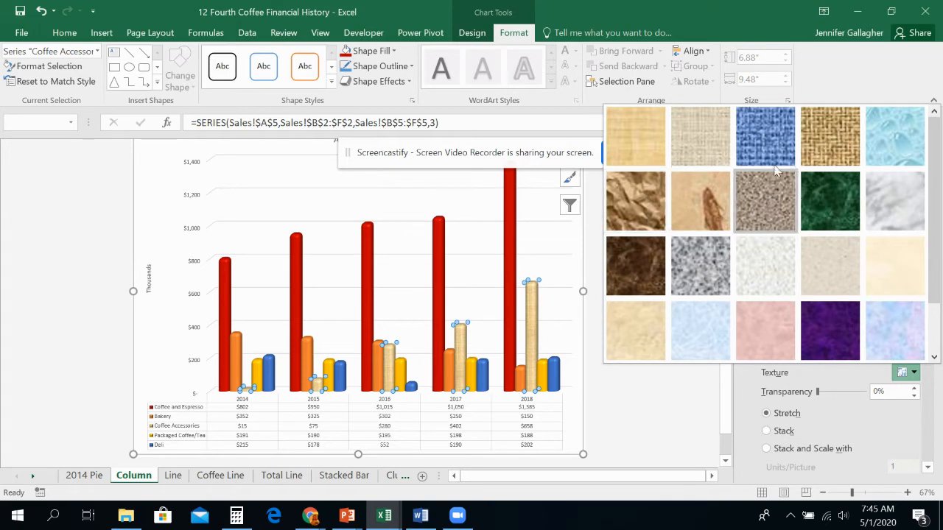
{"action": "left_click", "coordinate": [621, 265]}
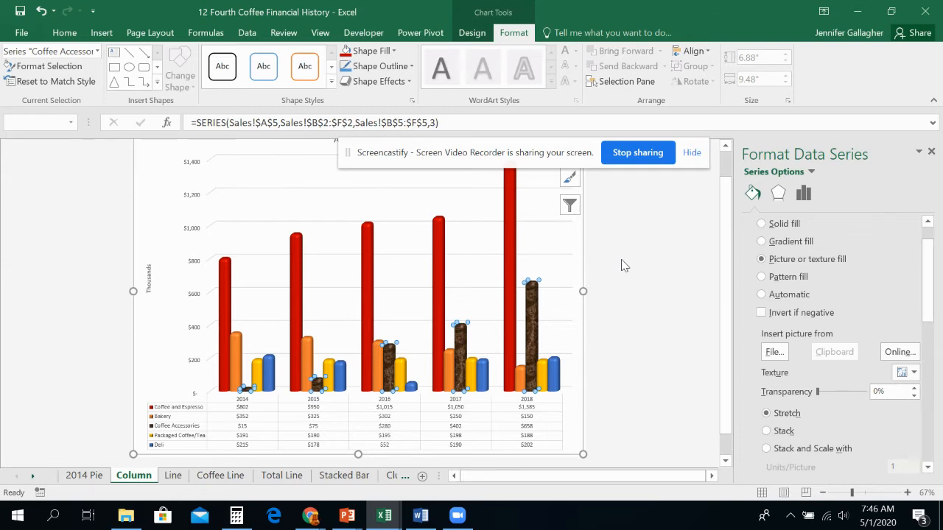
Step: Switch to the Line chart sheet and select the Coffee and Espresso line series
{"action": "left_click", "coordinate": [174, 476]}
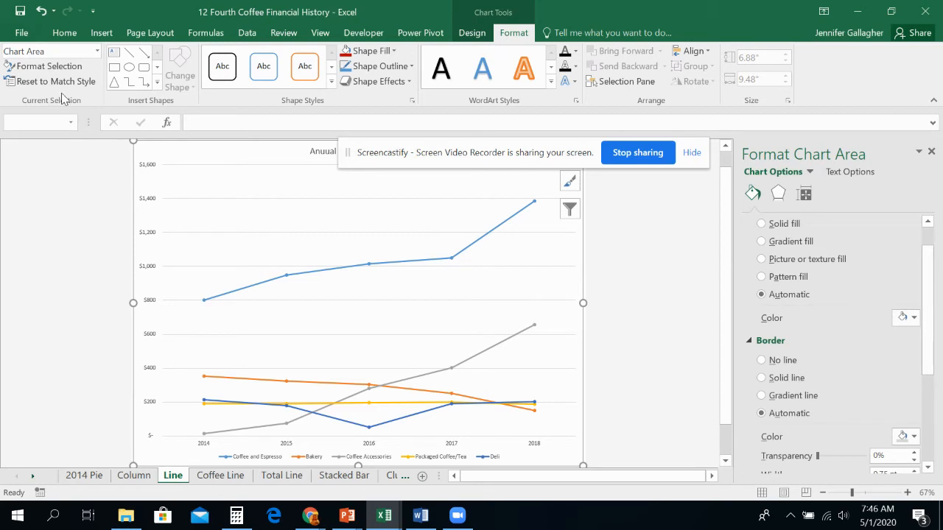
{"action": "left_click", "coordinate": [97, 51]}
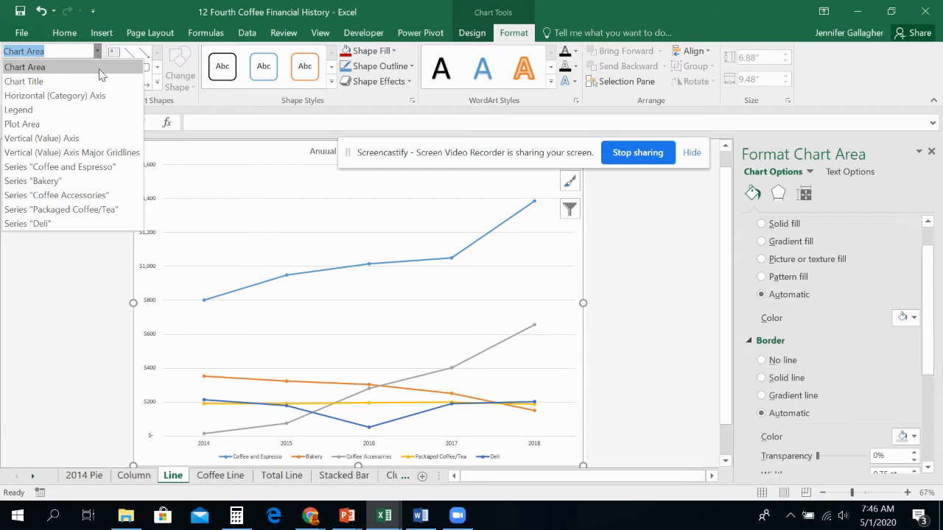
{"action": "left_click", "coordinate": [100, 68]}
{"action": "left_click", "coordinate": [196, 205]}
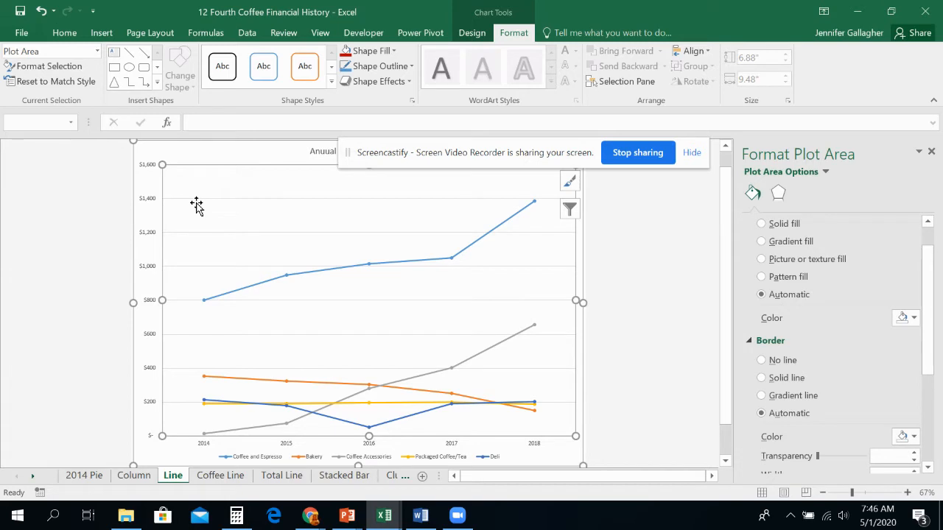
{"action": "left_click", "coordinate": [299, 277]}
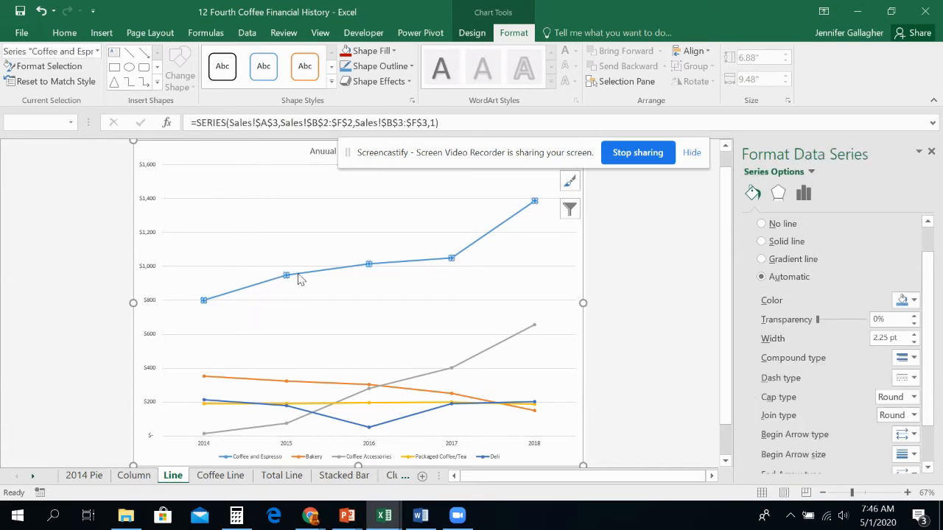
Step: Select the entire chart area of the Line chart and close the formatting options
{"action": "left_click", "coordinate": [98, 52]}
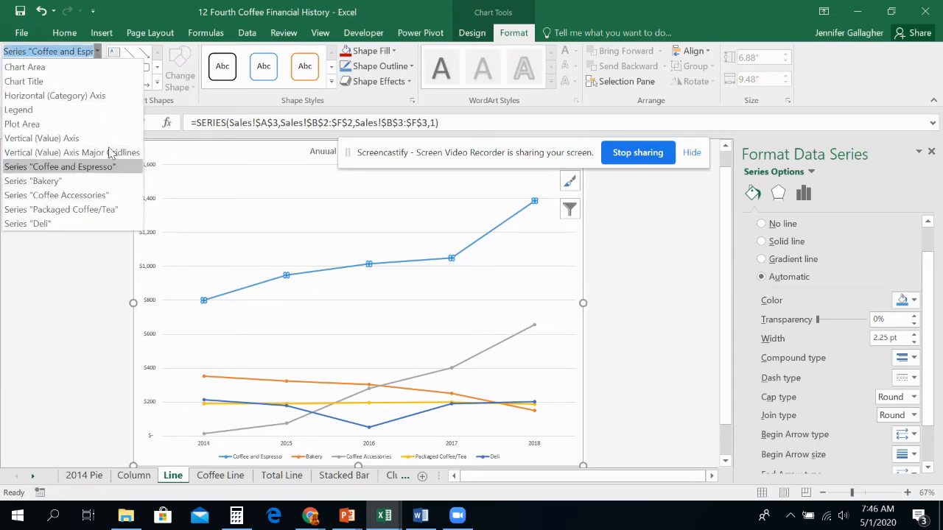
{"action": "left_click", "coordinate": [73, 261]}
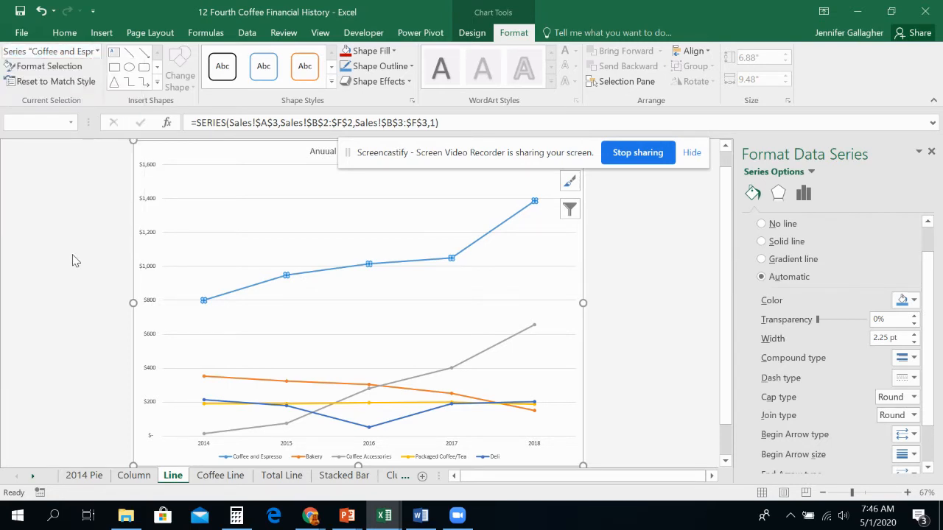
{"action": "left_click", "coordinate": [98, 51]}
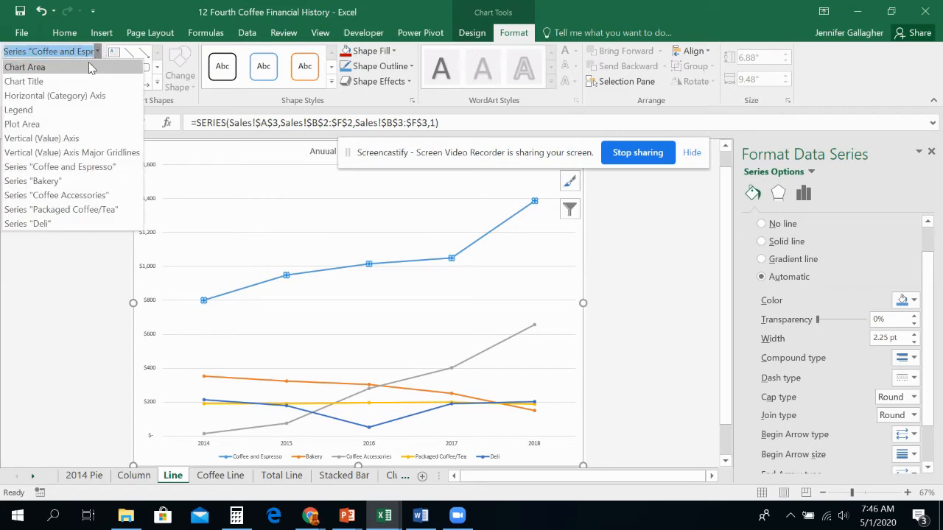
{"action": "left_click", "coordinate": [88, 66]}
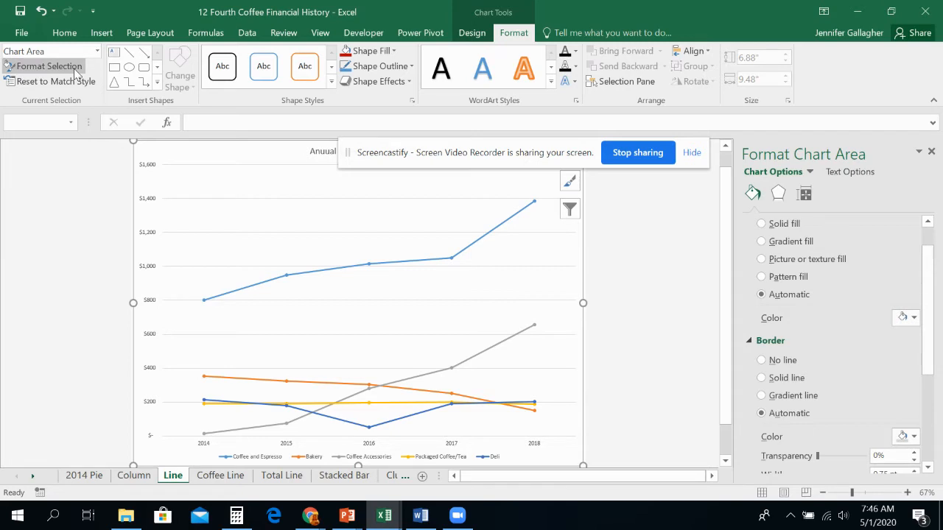
{"action": "left_click", "coordinate": [931, 153]}
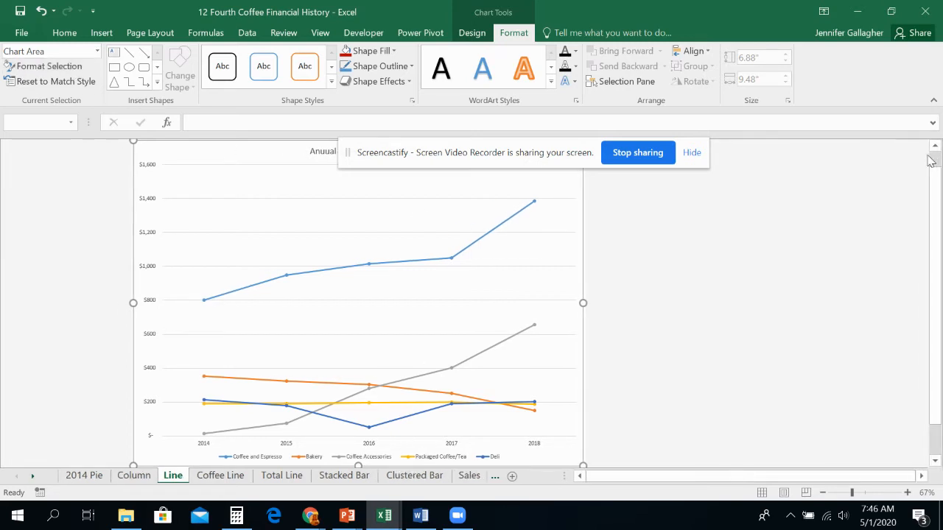
Step: Show the chart area's formatting options and apply the light blue filled theme style from the second row of shape styles
{"action": "left_click", "coordinate": [55, 68]}
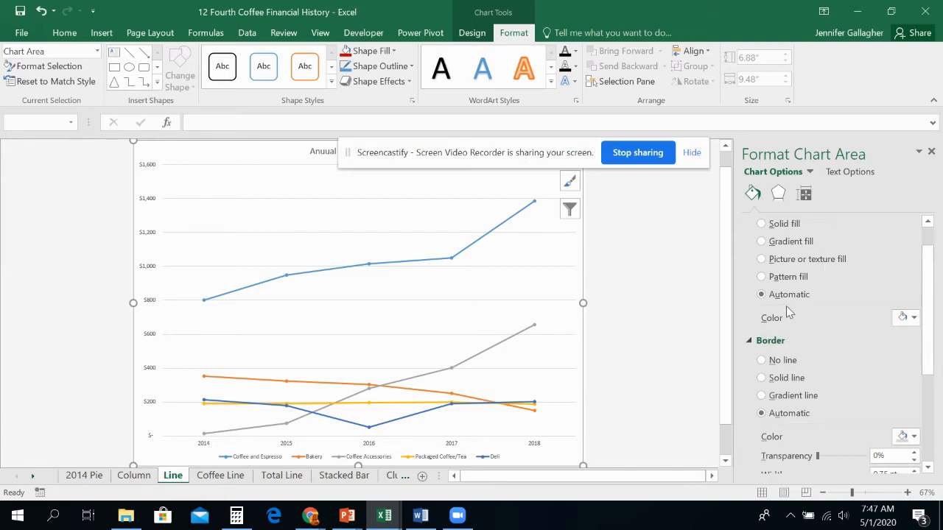
{"action": "left_click", "coordinate": [332, 83]}
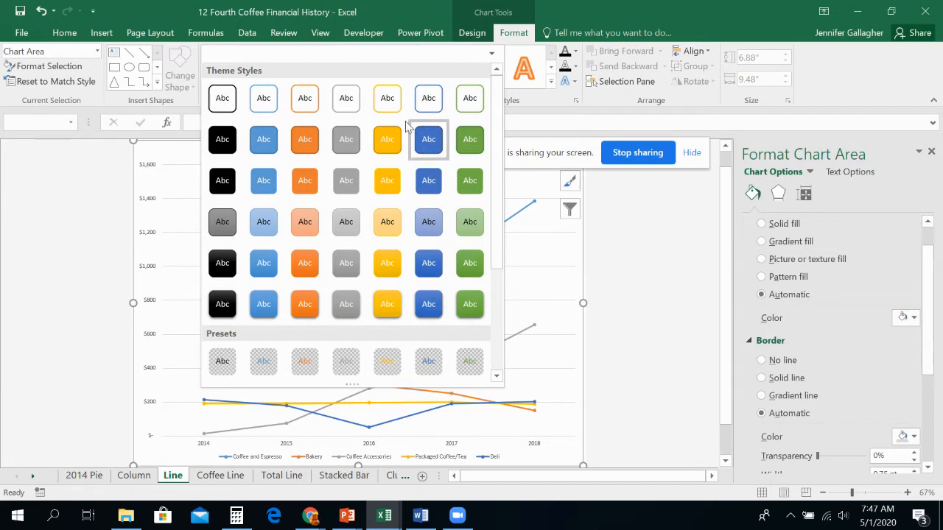
{"action": "left_click", "coordinate": [264, 140]}
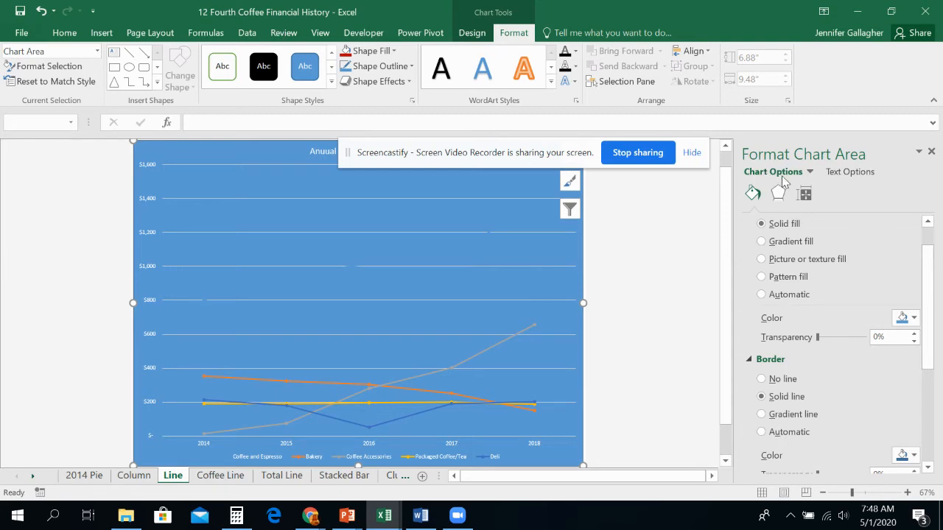
Step: Set the border width of the Line chart's chart area to 2.5 pt and deselect the chart
{"action": "scroll", "coordinate": [777, 334], "scroll_direction": "down", "scroll_amount": 3}
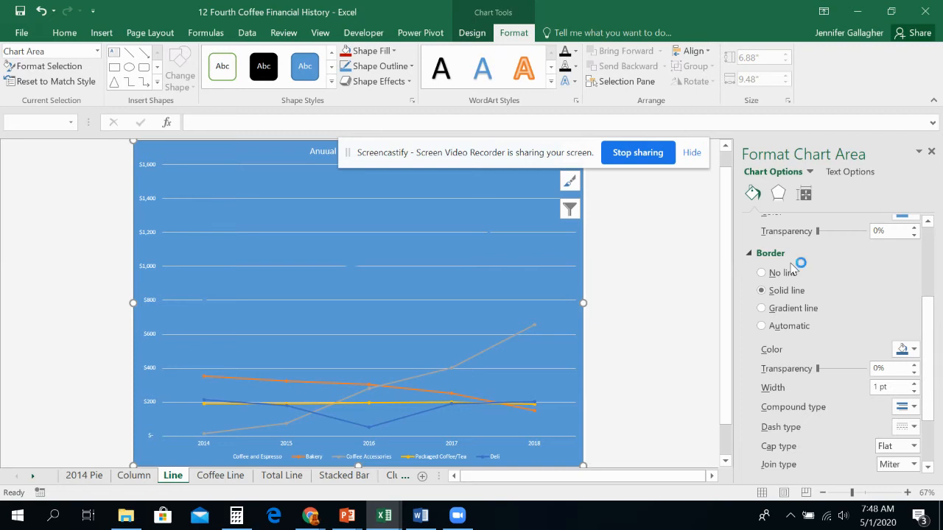
{"action": "left_click", "coordinate": [914, 384]}
{"action": "left_click", "coordinate": [914, 384]}
{"action": "left_click", "coordinate": [914, 383]}
{"action": "left_click", "coordinate": [914, 385]}
{"action": "left_click", "coordinate": [914, 385]}
{"action": "left_click", "coordinate": [915, 384]}
{"action": "left_click", "coordinate": [914, 384]}
{"action": "left_click", "coordinate": [914, 391]}
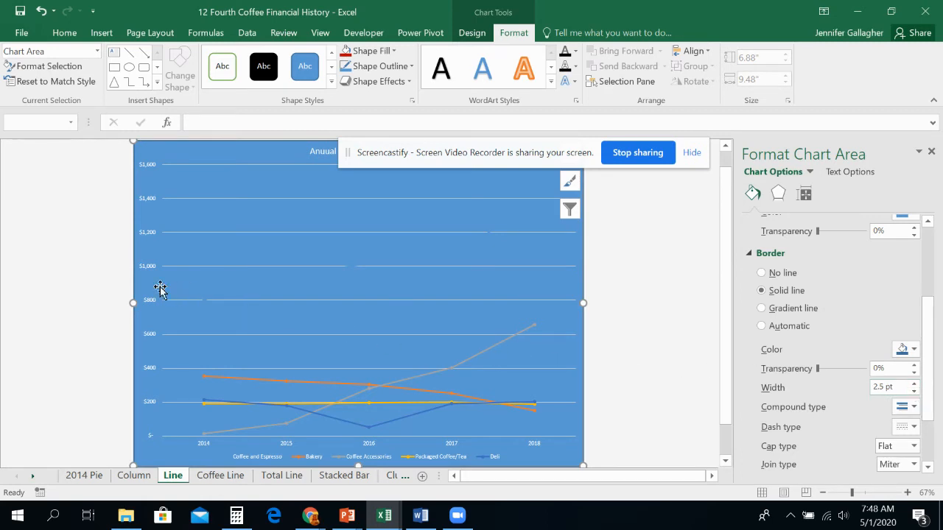
{"action": "left_click", "coordinate": [38, 268]}
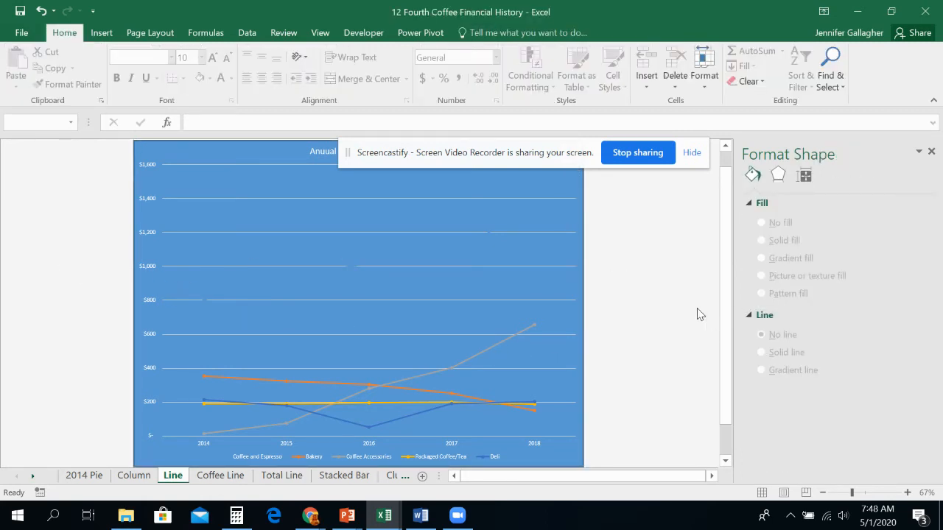
Step: View the plot area's border settings and reselect the chart area of the Line chart
{"action": "left_click", "coordinate": [540, 277]}
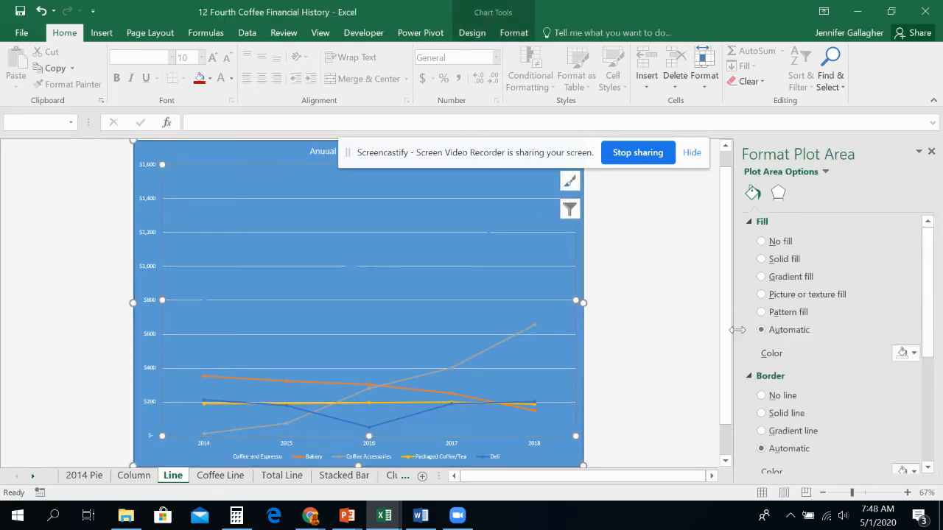
{"action": "scroll", "coordinate": [825, 404], "scroll_direction": "down", "scroll_amount": 2}
{"action": "scroll", "coordinate": [839, 405], "scroll_direction": "down", "scroll_amount": 3}
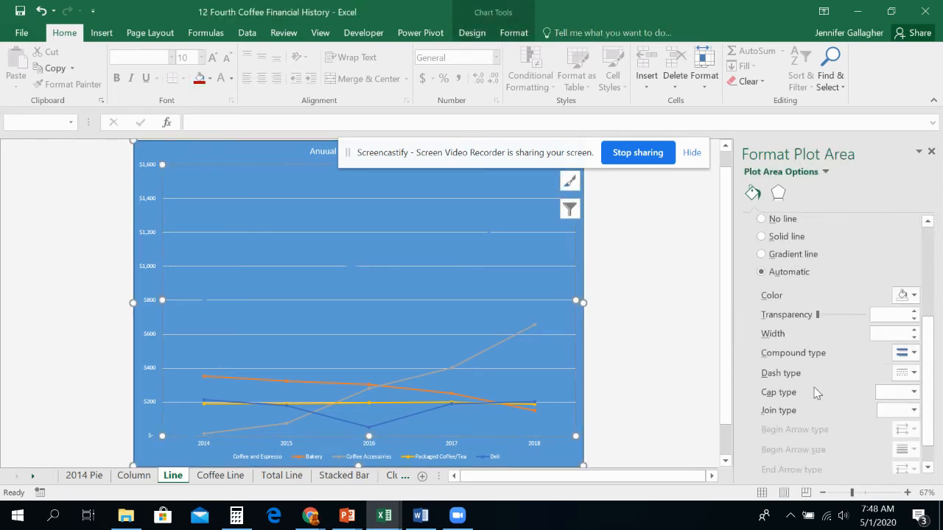
{"action": "left_click", "coordinate": [473, 33]}
{"action": "left_click", "coordinate": [512, 32]}
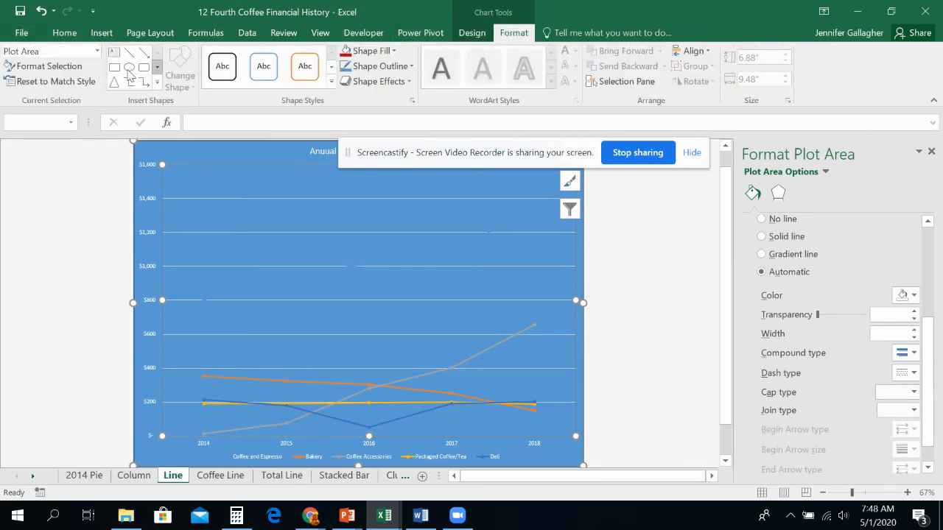
{"action": "left_click", "coordinate": [96, 51]}
{"action": "left_click", "coordinate": [88, 64]}
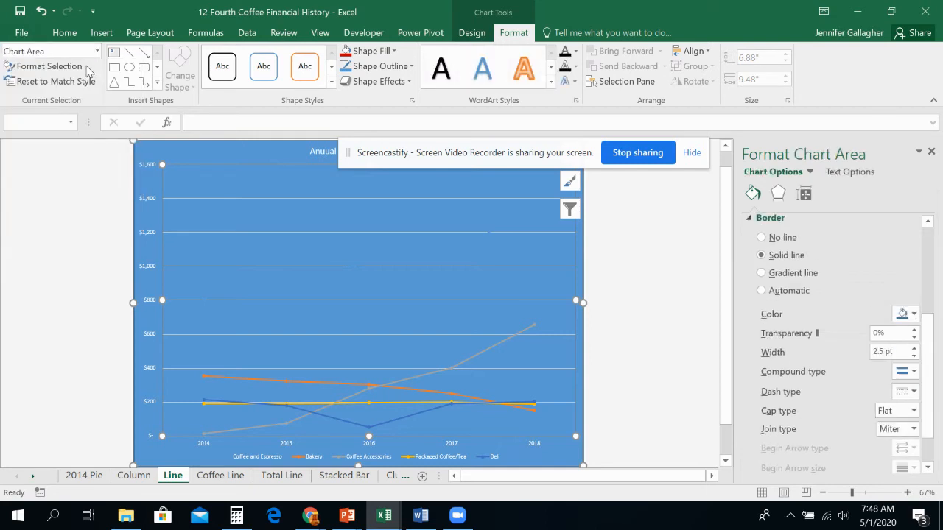
Step: Reduce the border width of the Line chart's chart area to 1.25 pt
{"action": "left_click", "coordinate": [914, 356]}
{"action": "left_click", "coordinate": [915, 356]}
{"action": "left_click", "coordinate": [915, 356]}
{"action": "left_click", "coordinate": [914, 356]}
{"action": "left_click", "coordinate": [914, 356]}
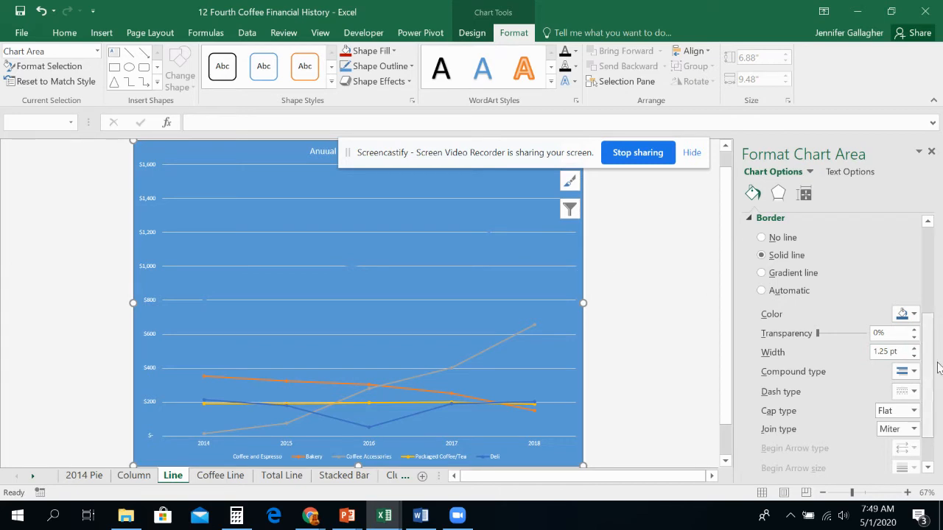
Step: Set the chart area's border width to 2.5 pt and deselect the Line chart
{"action": "left_click", "coordinate": [914, 349]}
{"action": "left_click", "coordinate": [914, 348]}
{"action": "left_click", "coordinate": [915, 348]}
{"action": "left_click", "coordinate": [914, 349]}
{"action": "left_click", "coordinate": [914, 349]}
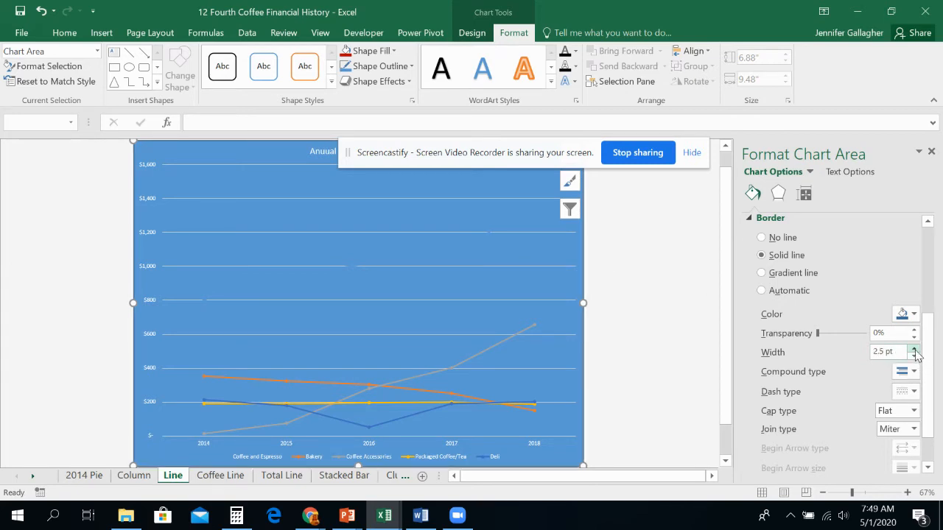
{"action": "left_click", "coordinate": [638, 289]}
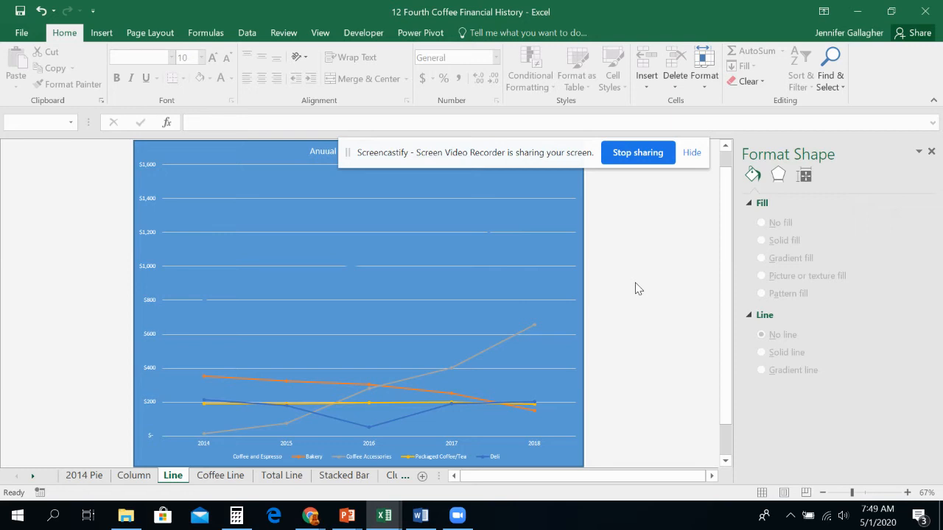
Step: Examine the formatting options of the Coffee and Espresso legend entry and of its data series in the Line chart
{"action": "scroll", "coordinate": [316, 414], "scroll_direction": "down", "scroll_amount": 1}
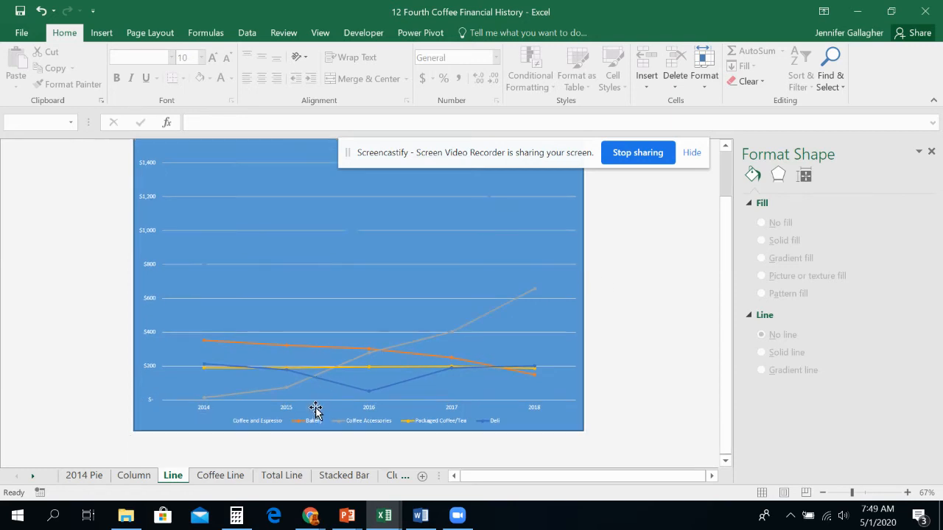
{"action": "left_click", "coordinate": [309, 276]}
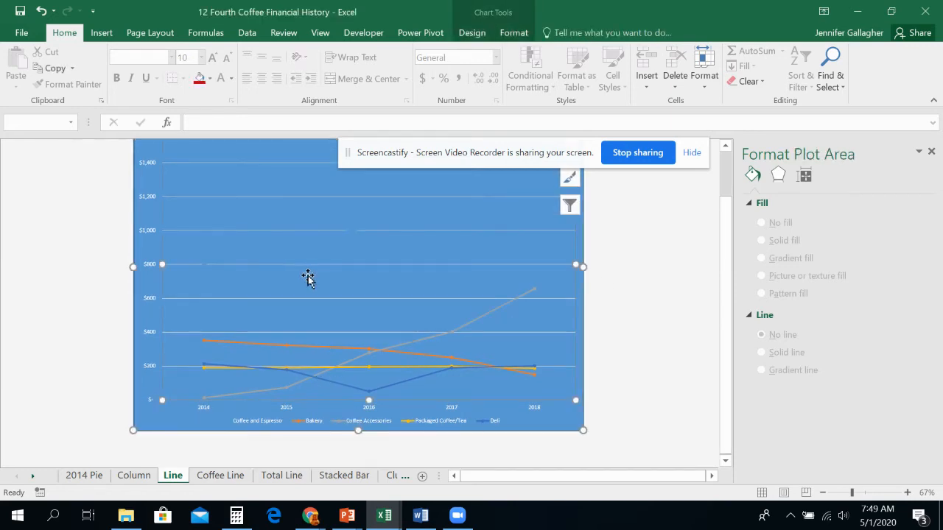
{"action": "left_click", "coordinate": [250, 426]}
{"action": "left_click", "coordinate": [250, 426]}
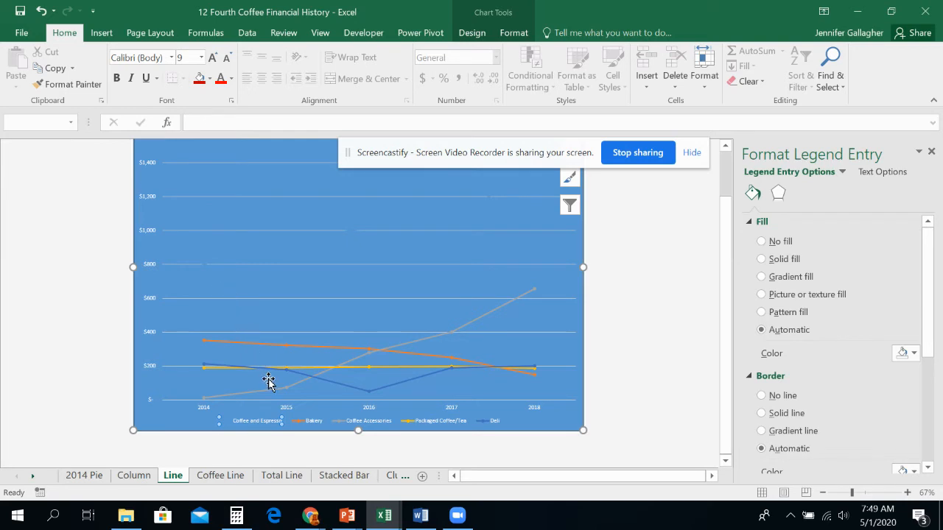
{"action": "left_click", "coordinate": [328, 382]}
{"action": "left_click", "coordinate": [204, 264]}
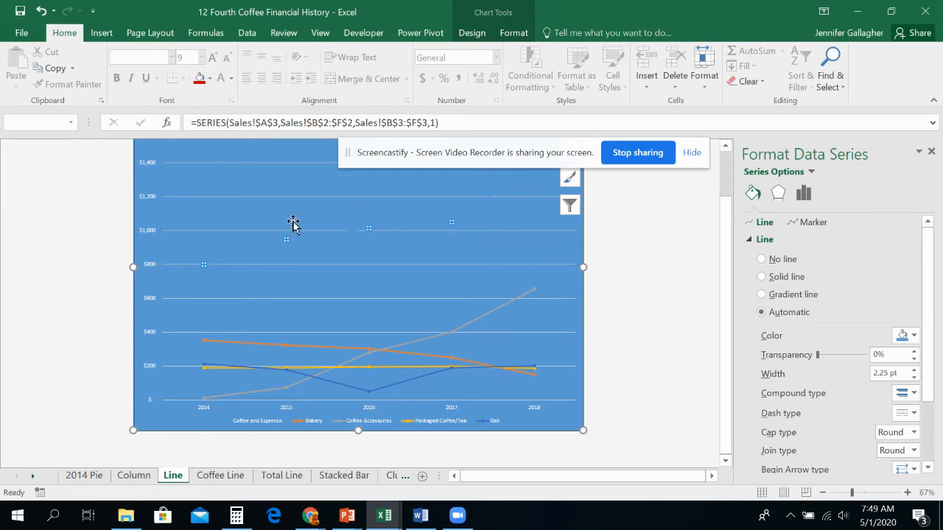
{"action": "left_click", "coordinate": [83, 272]}
Step: Change the line color of the "Coffee and Espresso" series to the standard dark red and deselect the chart
{"action": "left_click", "coordinate": [240, 297]}
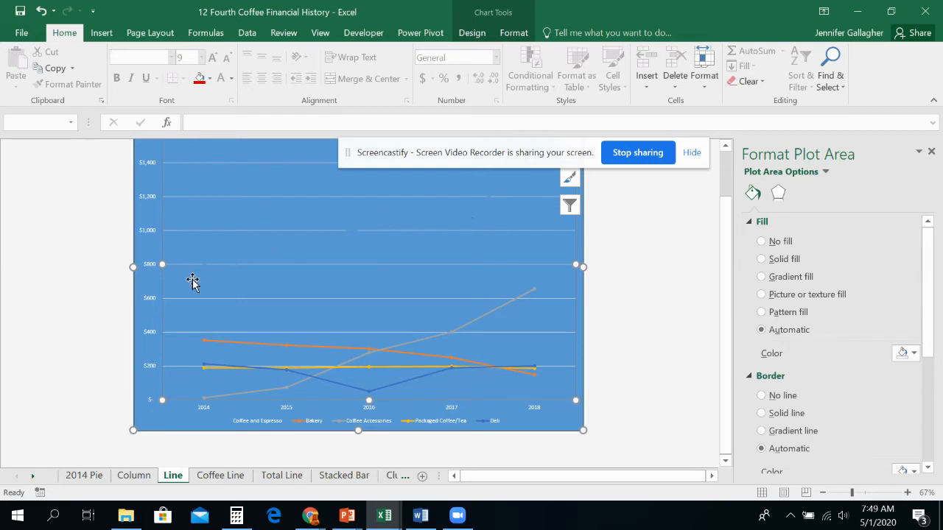
{"action": "left_click", "coordinate": [513, 33]}
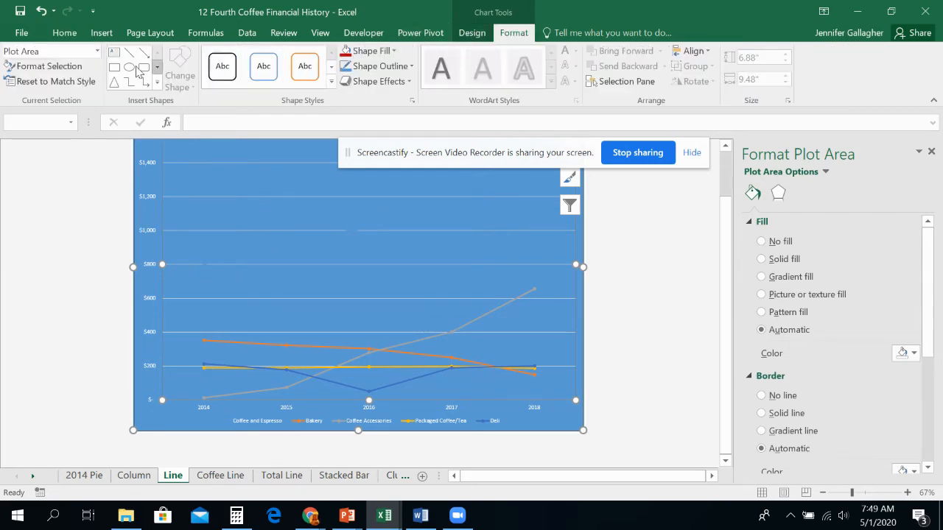
{"action": "left_click", "coordinate": [97, 51]}
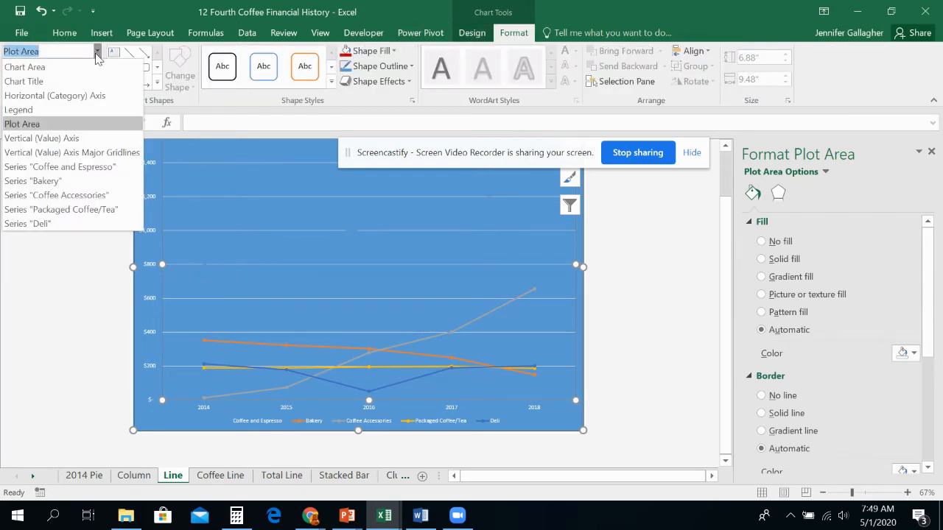
{"action": "left_click", "coordinate": [101, 167]}
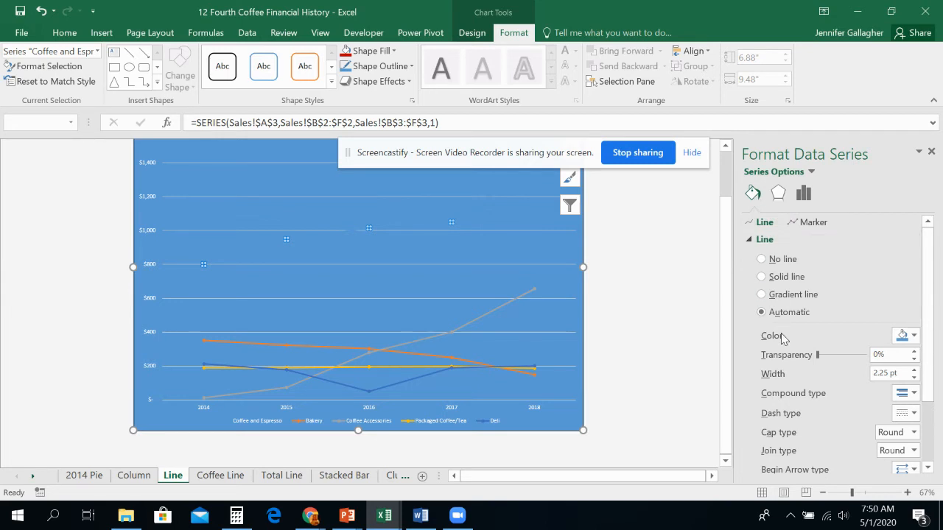
{"action": "left_click", "coordinate": [913, 336]}
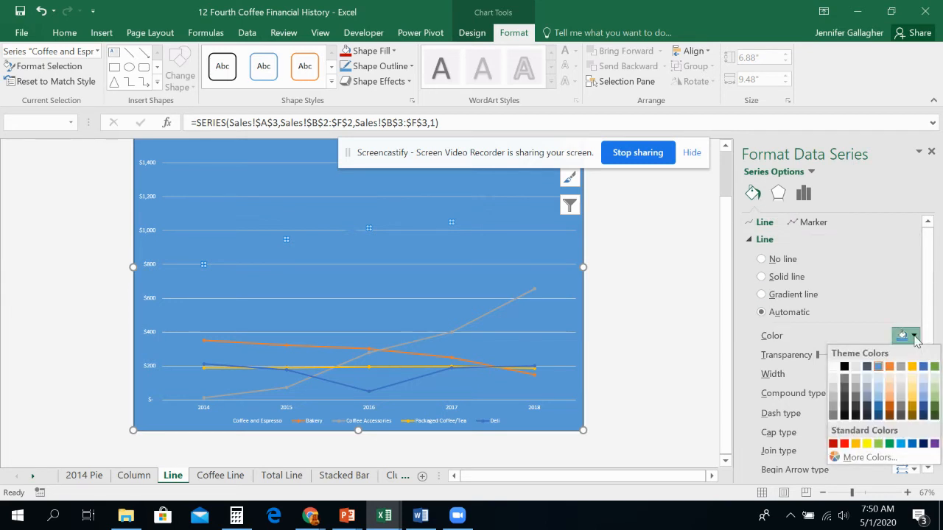
{"action": "left_click", "coordinate": [833, 442]}
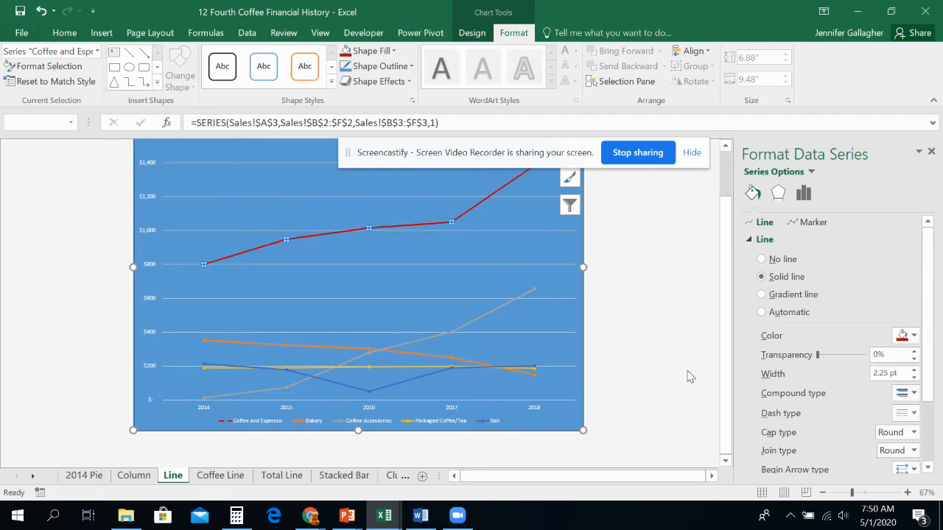
{"action": "left_click", "coordinate": [653, 324]}
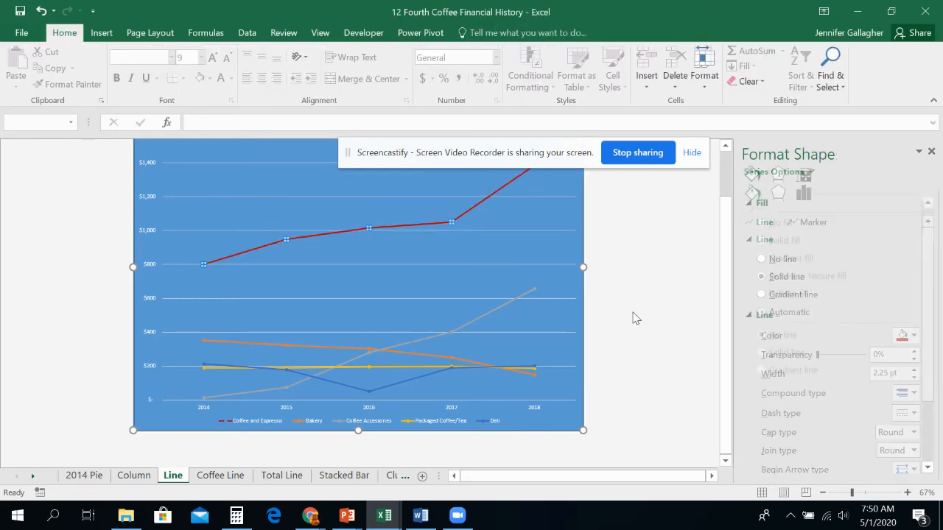
Step: Move the screen-sharing notice aside and select the Line chart's legend for formatting
{"action": "left_click_drag", "start_coordinate": [571, 155], "coordinate": [154, 152]}
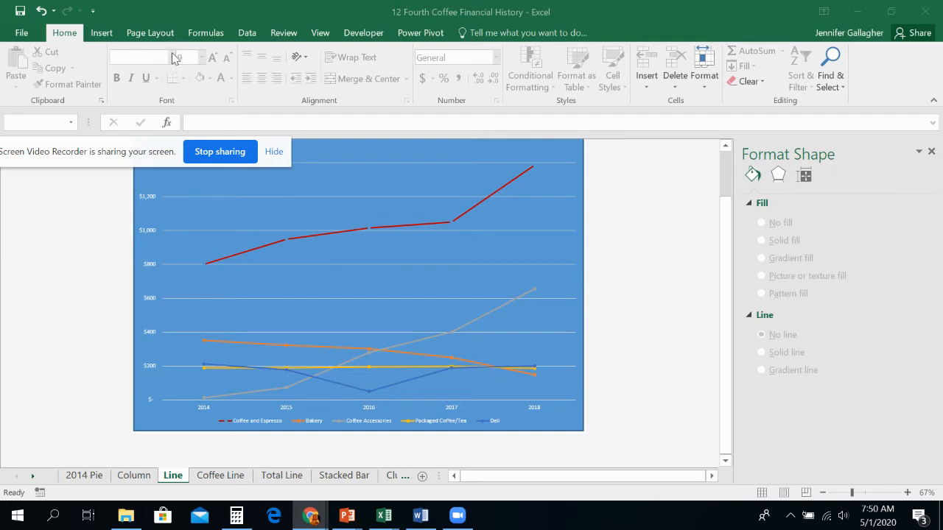
{"action": "left_click", "coordinate": [227, 198]}
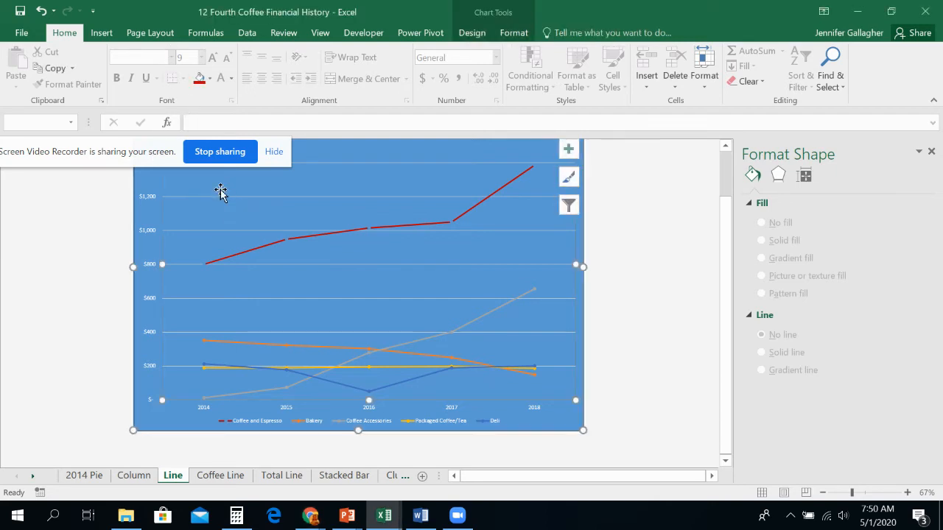
{"action": "left_click", "coordinate": [513, 32]}
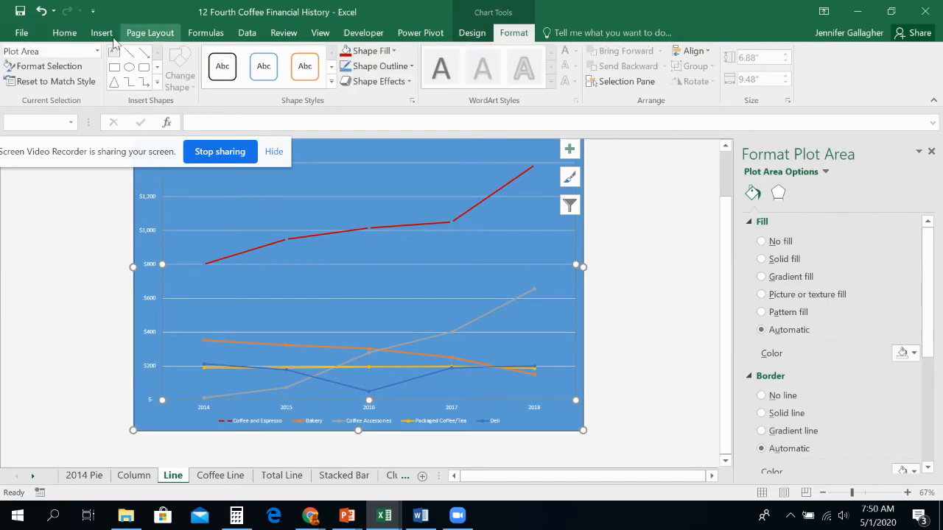
{"action": "left_click", "coordinate": [97, 52]}
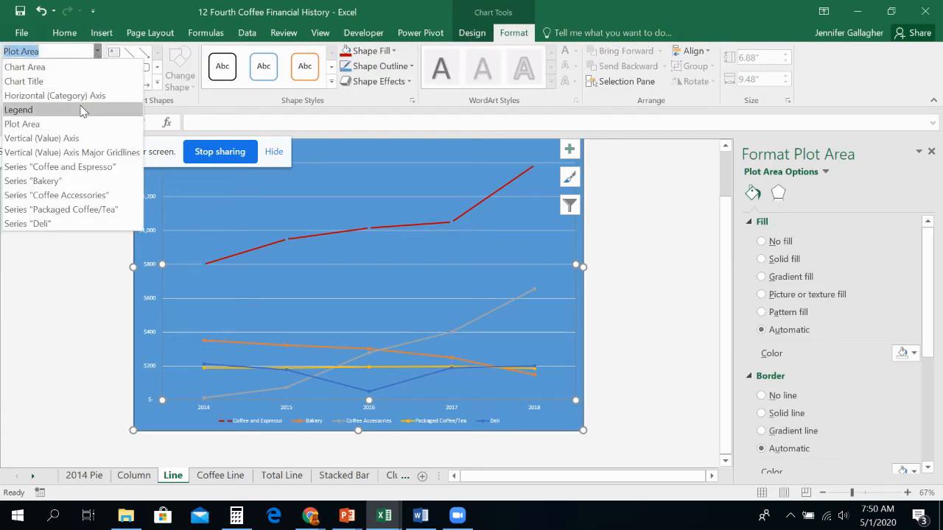
{"action": "left_click", "coordinate": [29, 110]}
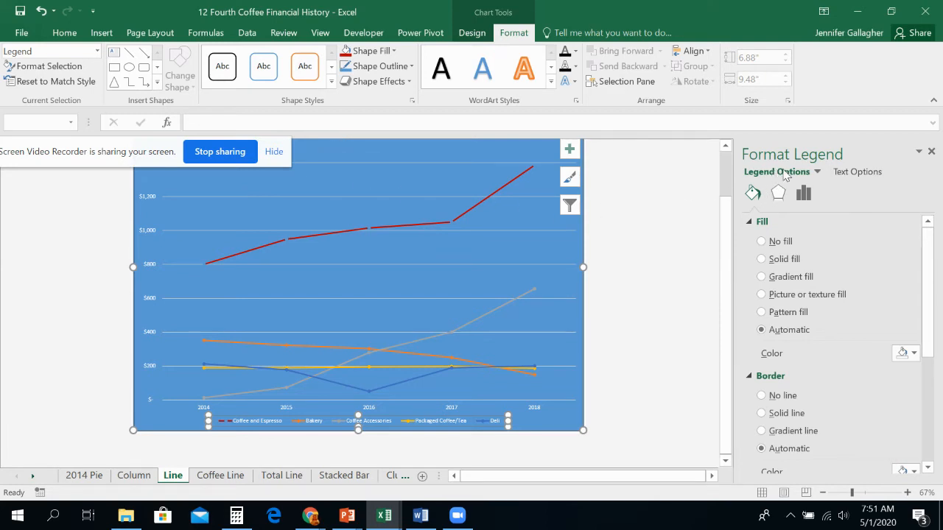
Step: Examine the list of selectable chart elements and the fill and border options for the legend
{"action": "left_click", "coordinate": [816, 172]}
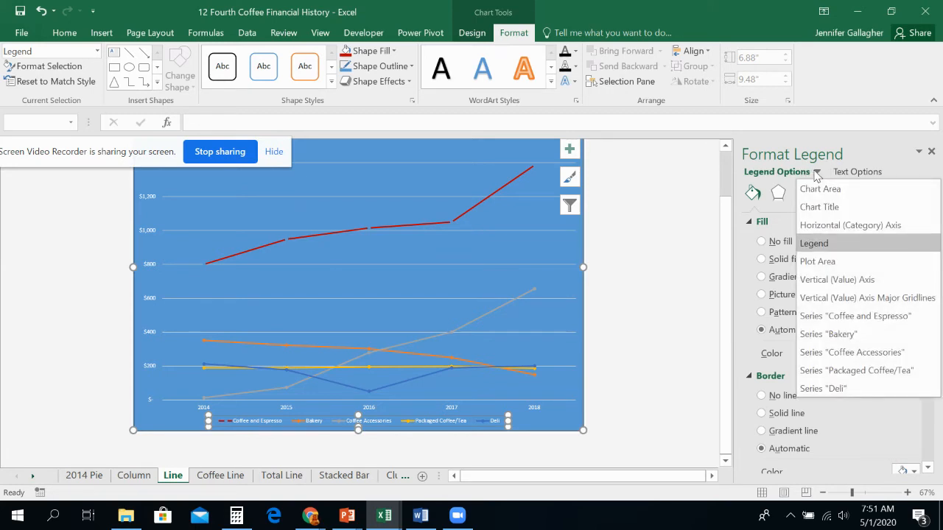
{"action": "left_click", "coordinate": [817, 173]}
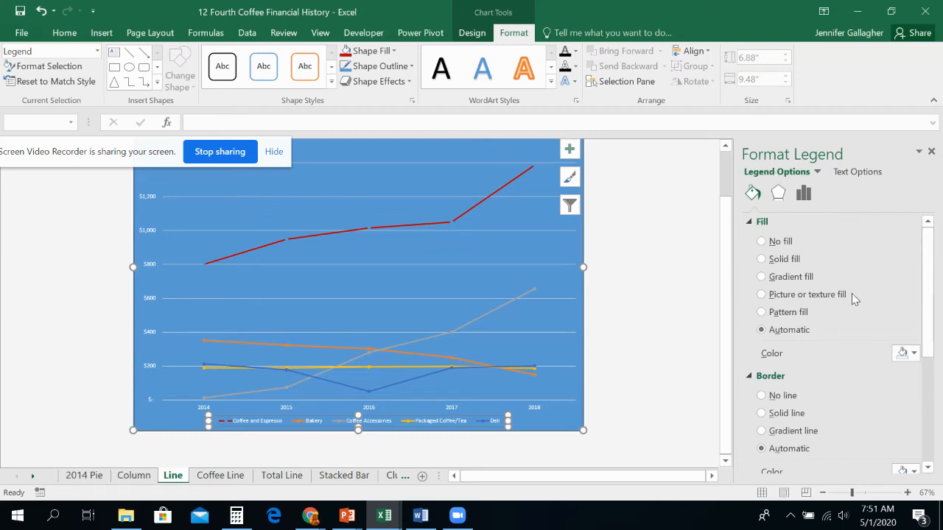
{"action": "scroll", "coordinate": [852, 294], "scroll_direction": "down", "scroll_amount": 4}
{"action": "scroll", "coordinate": [839, 338], "scroll_direction": "up", "scroll_amount": 4}
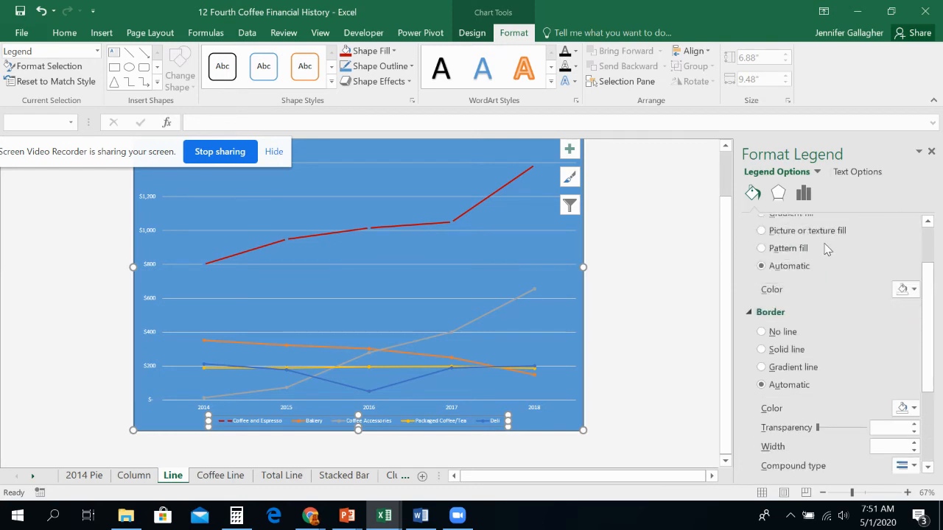
{"action": "scroll", "coordinate": [781, 295], "scroll_direction": "down", "scroll_amount": 3}
{"action": "scroll", "coordinate": [763, 221], "scroll_direction": "up", "scroll_amount": 3}
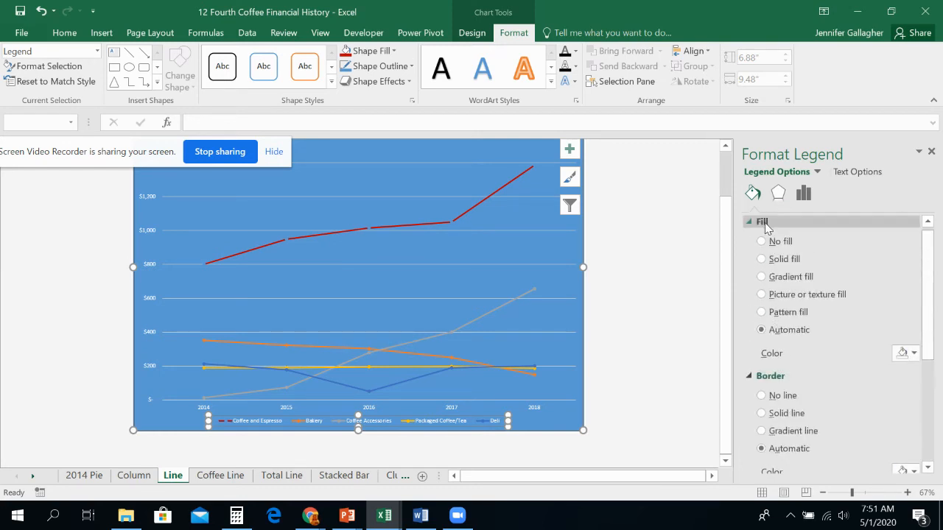
{"action": "scroll", "coordinate": [764, 228], "scroll_direction": "down", "scroll_amount": 5}
{"action": "scroll", "coordinate": [773, 213], "scroll_direction": "up", "scroll_amount": 5}
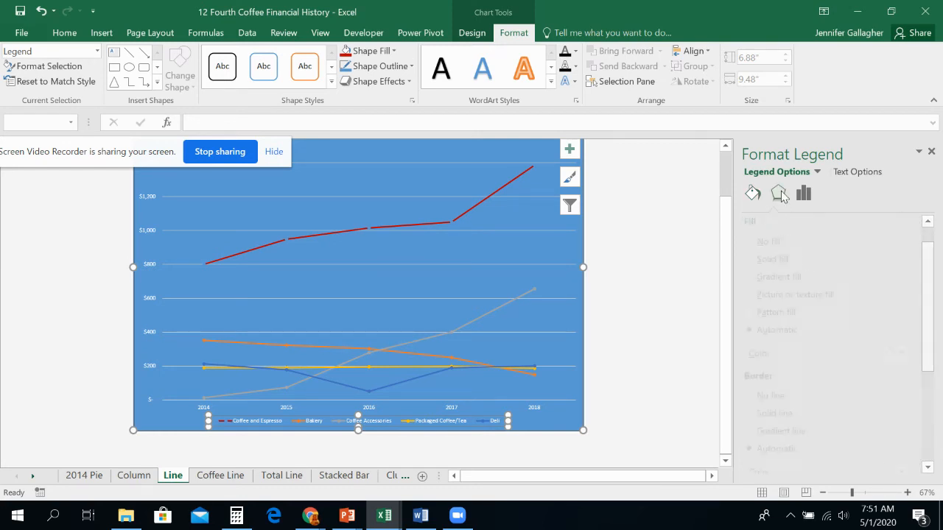
Step: Compare the legend's effects options with its fill and position settings
{"action": "left_click", "coordinate": [780, 193]}
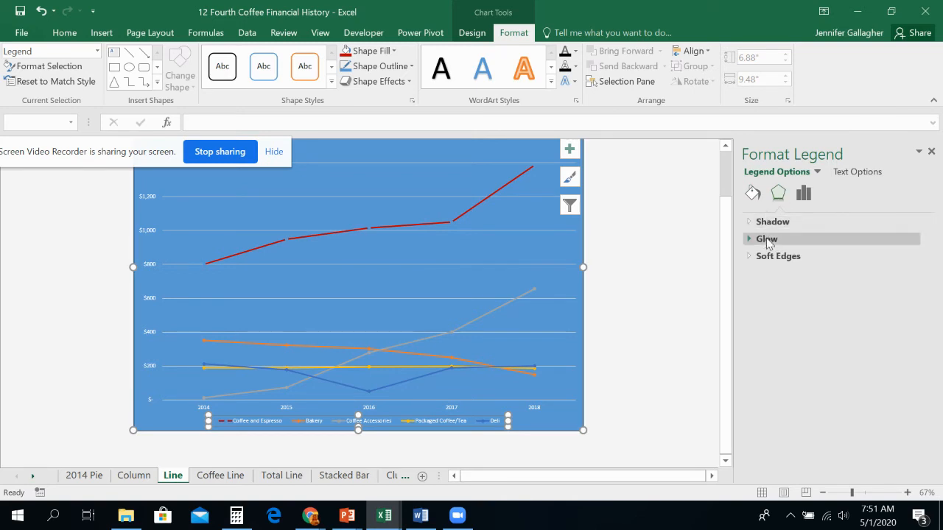
{"action": "left_click", "coordinate": [803, 197]}
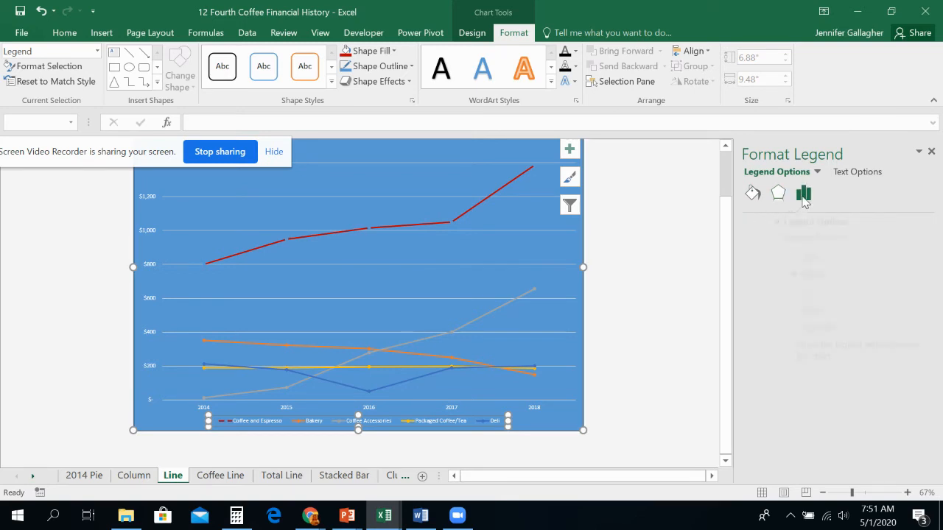
{"action": "left_click", "coordinate": [780, 195]}
{"action": "left_click", "coordinate": [752, 193]}
{"action": "left_click", "coordinate": [780, 195]}
{"action": "left_click", "coordinate": [804, 194]}
{"action": "left_click", "coordinate": [752, 193]}
{"action": "left_click", "coordinate": [776, 194]}
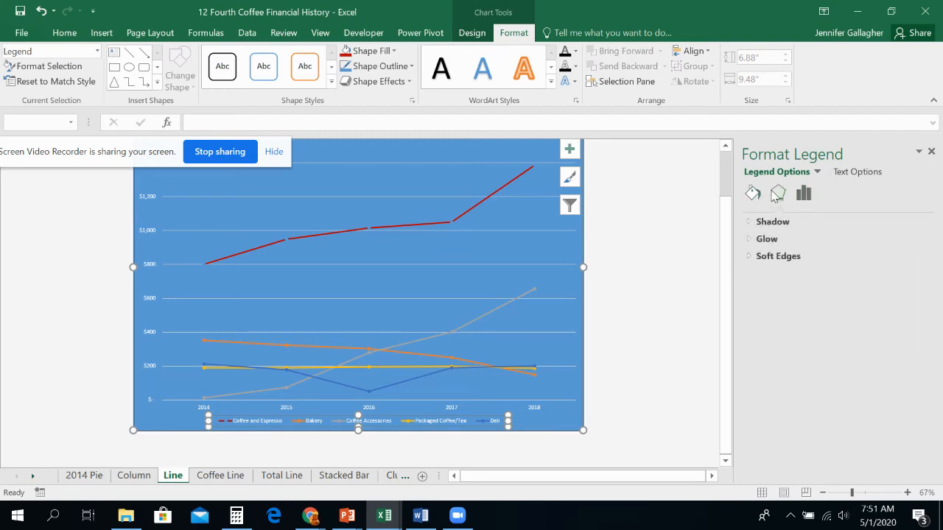
Step: Set the Line chart's legend position to Right
{"action": "left_click", "coordinate": [803, 195]}
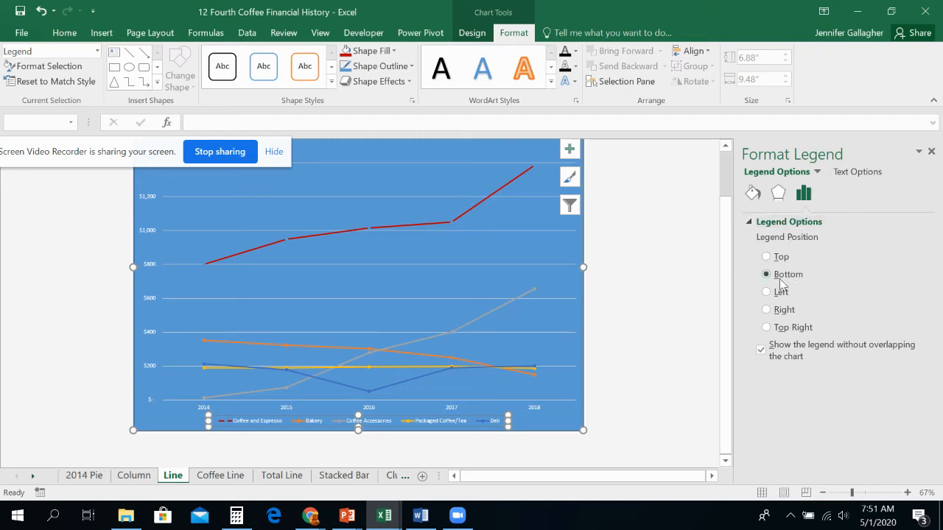
{"action": "left_click", "coordinate": [767, 310]}
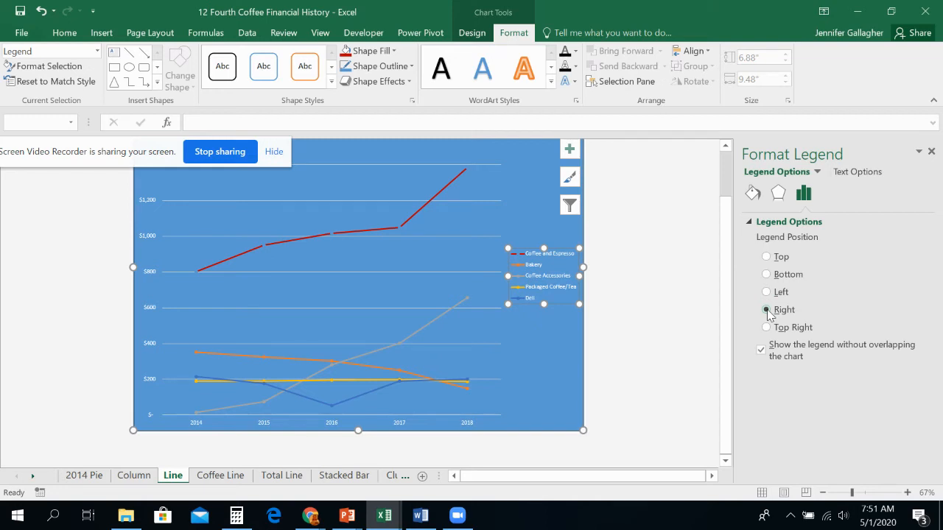
Step: Try a dark red fill on the Coffee and Espresso legend entry, and undo it
{"action": "left_click", "coordinate": [550, 255]}
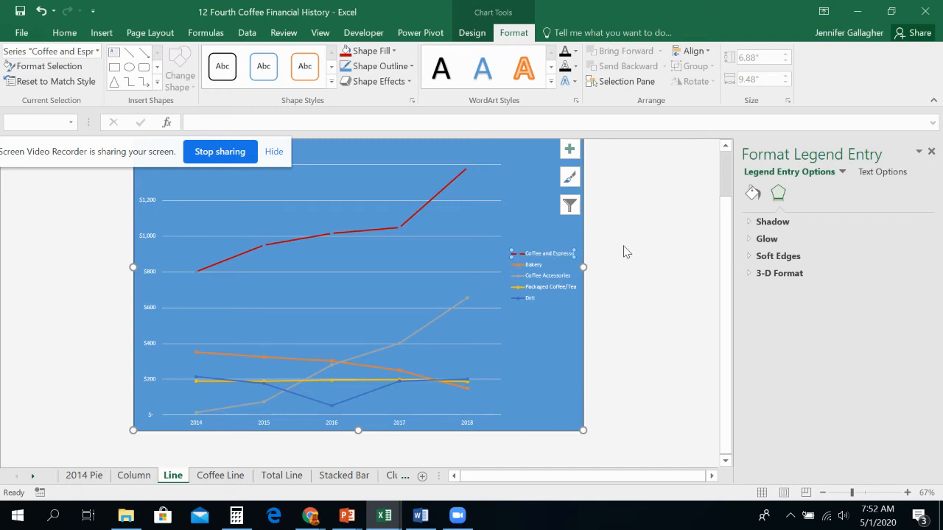
{"action": "left_click", "coordinate": [751, 196]}
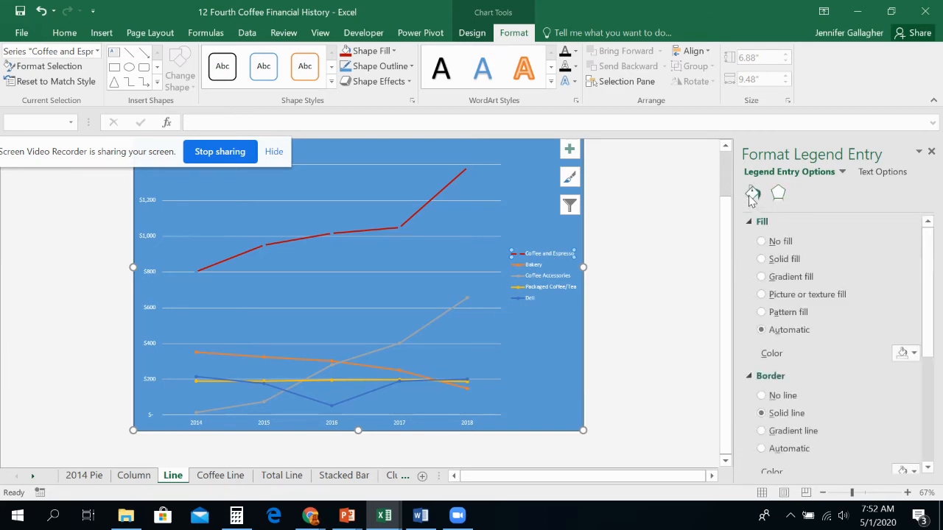
{"action": "left_click", "coordinate": [905, 353]}
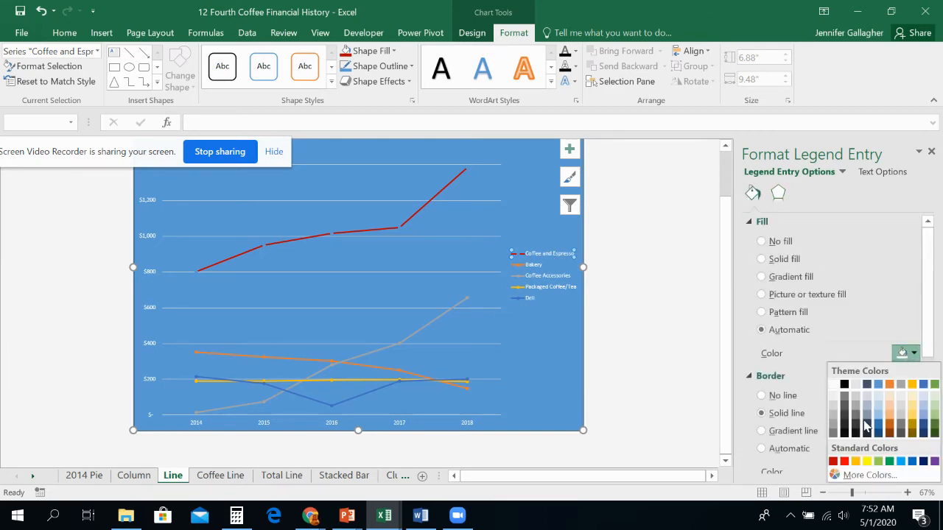
{"action": "left_click", "coordinate": [835, 462]}
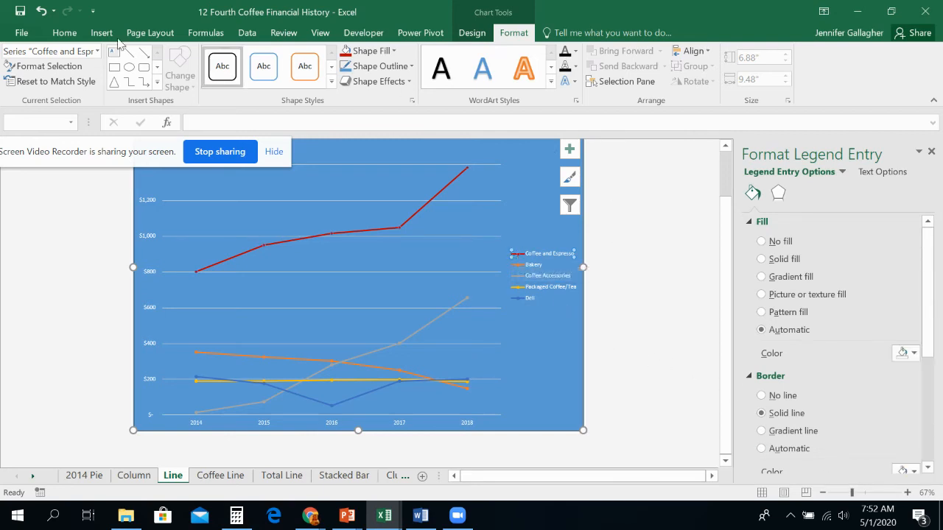
{"action": "left_click", "coordinate": [41, 11]}
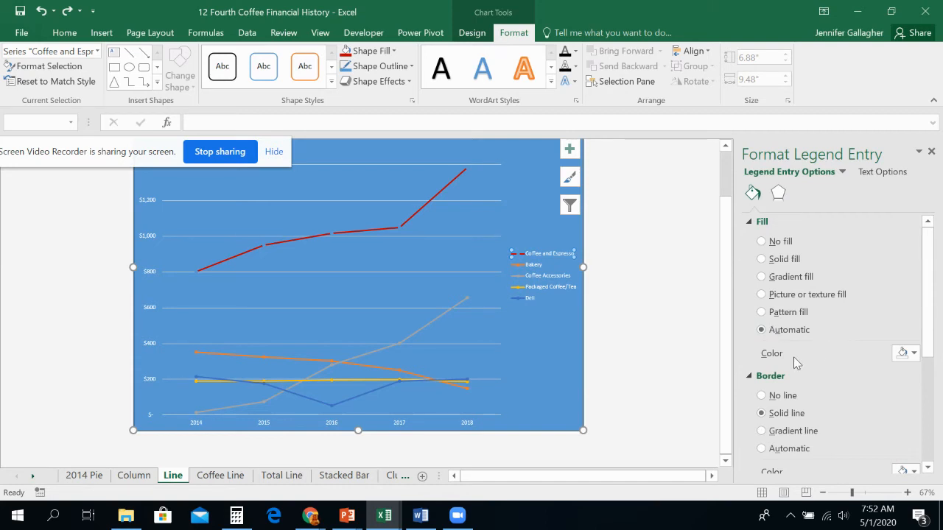
Step: Apply a dark red fill color to the Coffee and Espresso legend entry on the Line chart
{"action": "left_click", "coordinate": [905, 354]}
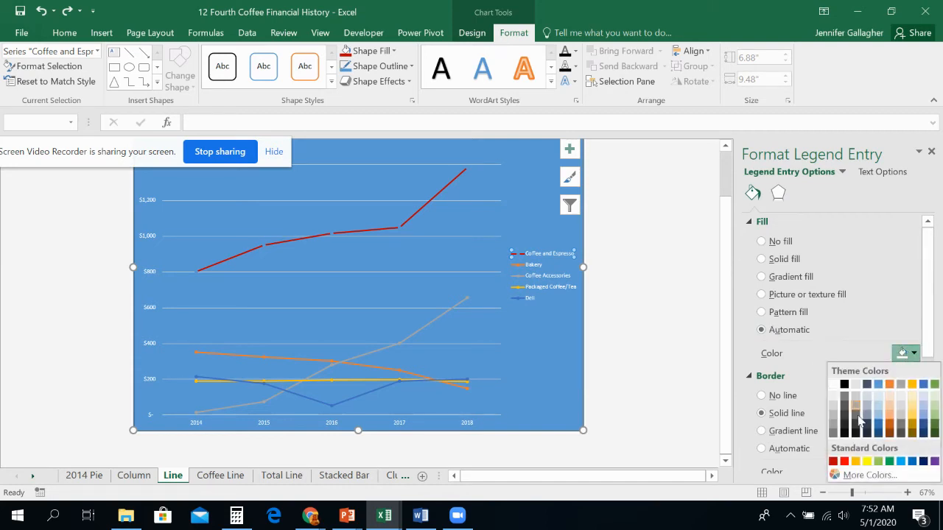
{"action": "left_click", "coordinate": [835, 460]}
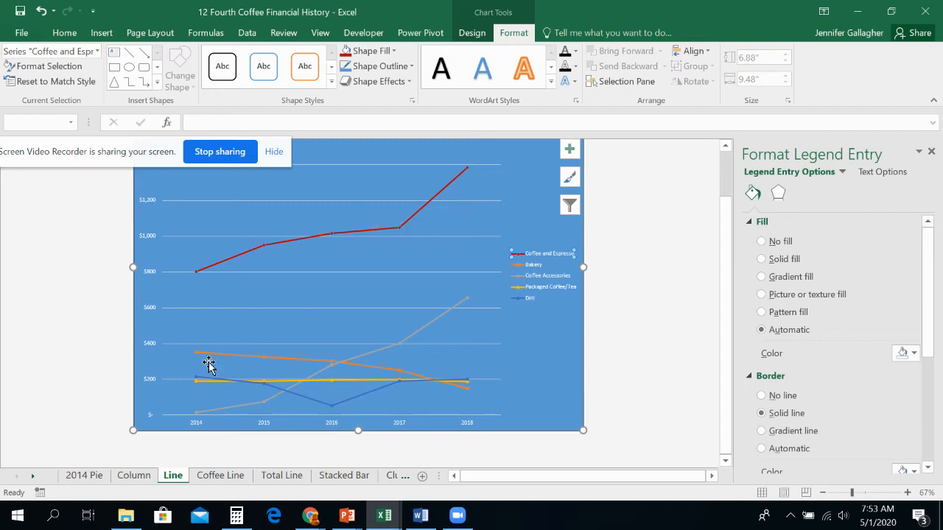
Step: Open the 2014 Pie chart sheet and select only the Coffee and Espresso data label
{"action": "left_click", "coordinate": [93, 477]}
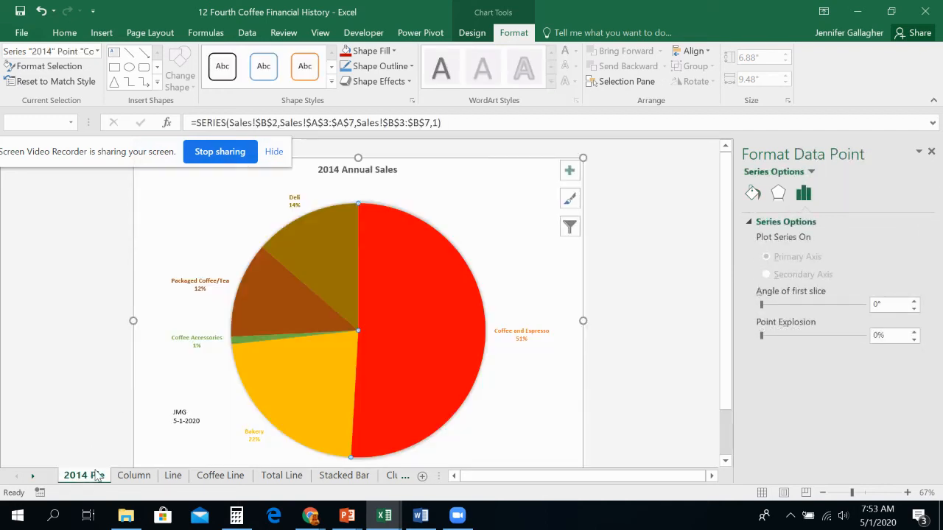
{"action": "left_click", "coordinate": [529, 332]}
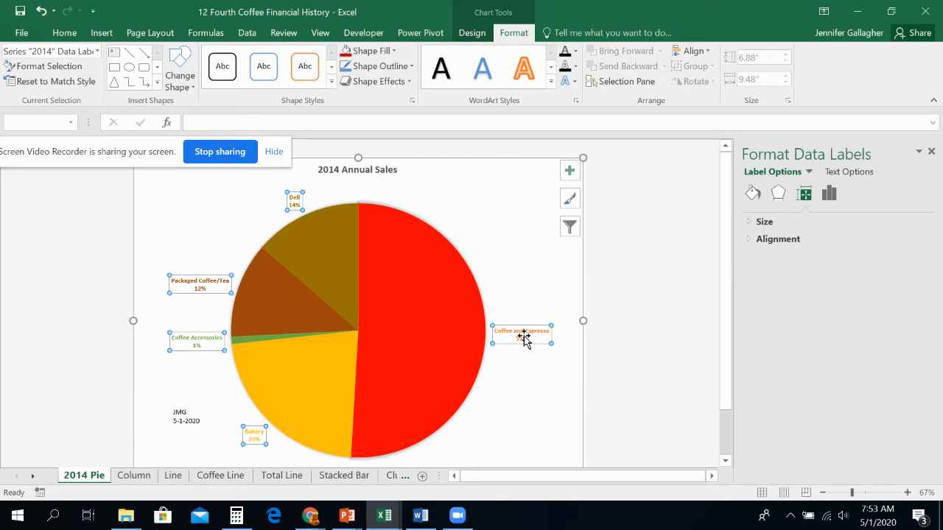
{"action": "left_click", "coordinate": [523, 337]}
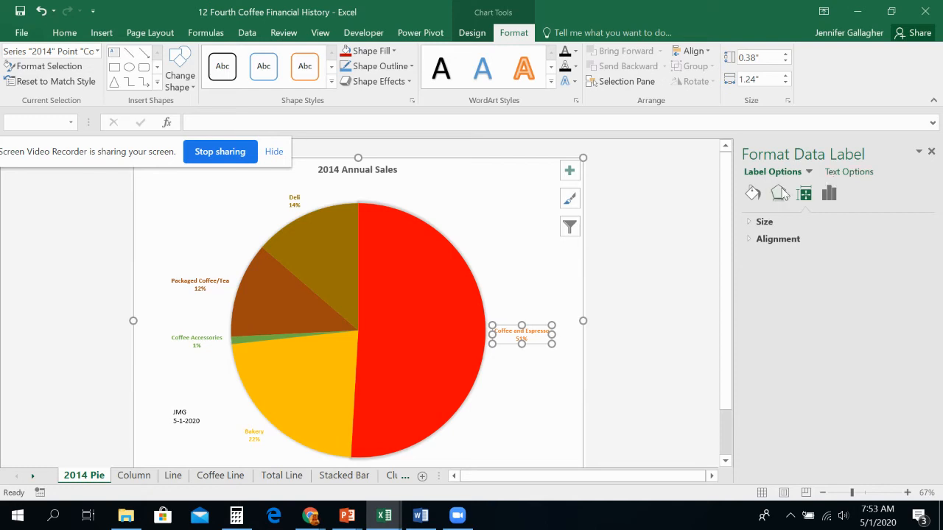
Step: Try a dark red fill on the Coffee and Espresso data label, and undo it
{"action": "left_click", "coordinate": [753, 194]}
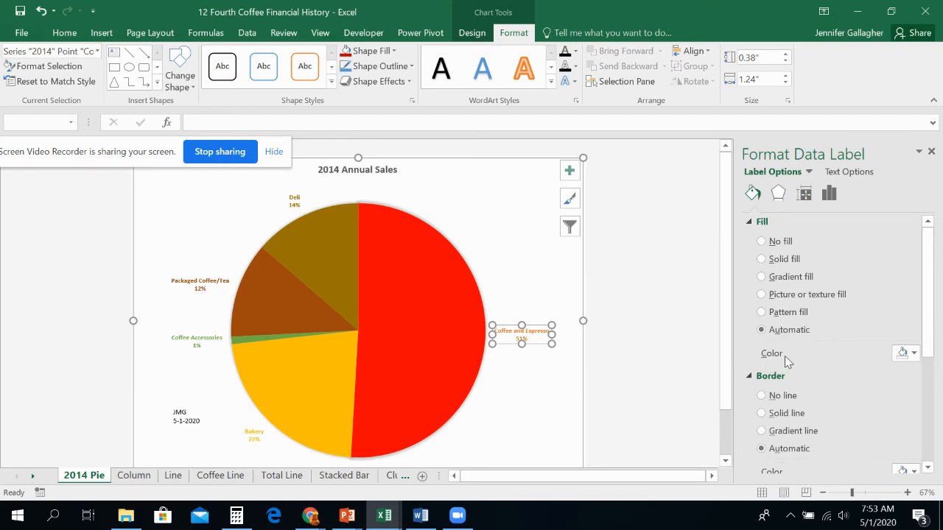
{"action": "left_click", "coordinate": [912, 353]}
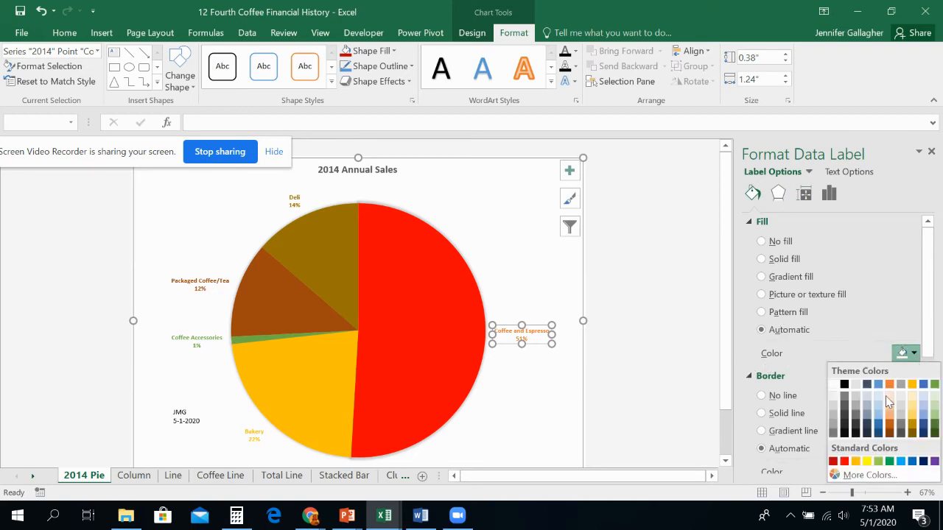
{"action": "left_click", "coordinate": [834, 462]}
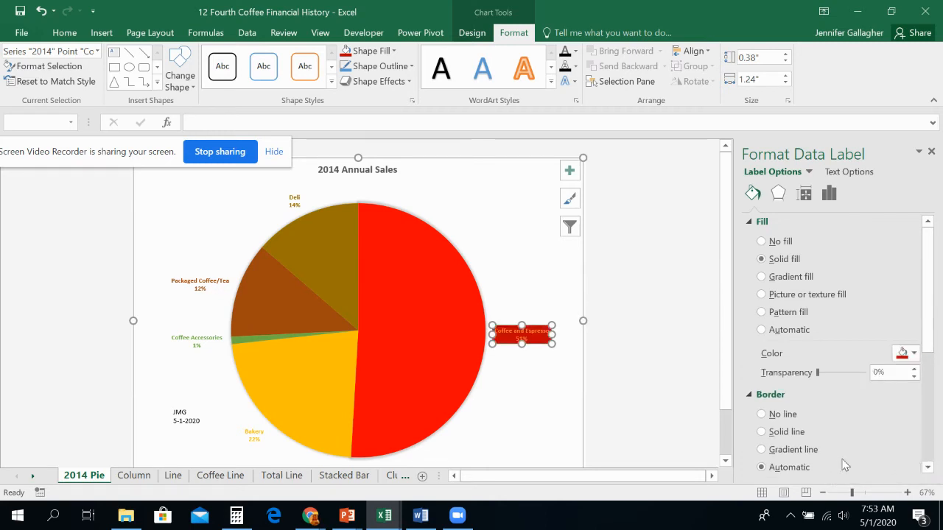
{"action": "scroll", "coordinate": [768, 382], "scroll_direction": "down", "scroll_amount": 3}
{"action": "scroll", "coordinate": [768, 382], "scroll_direction": "down", "scroll_amount": 1}
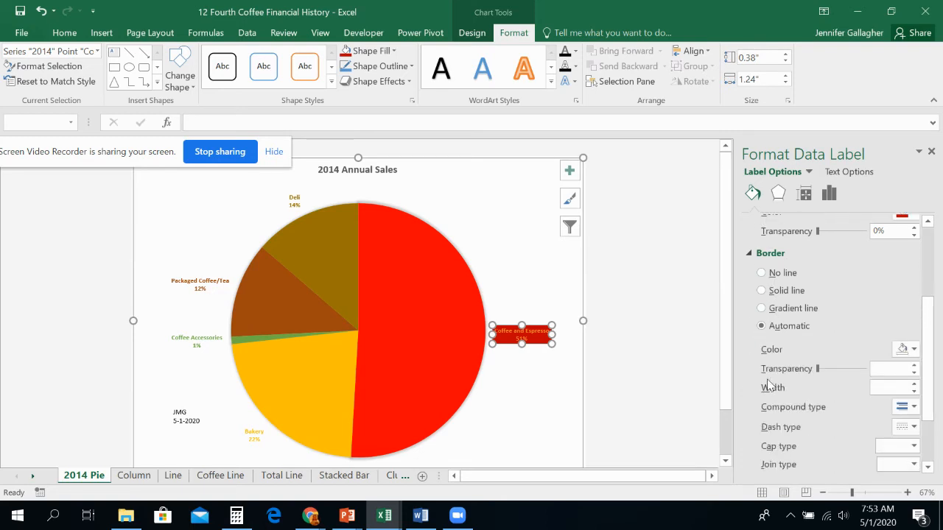
{"action": "scroll", "coordinate": [769, 382], "scroll_direction": "up", "scroll_amount": 5}
{"action": "left_click", "coordinate": [42, 10]}
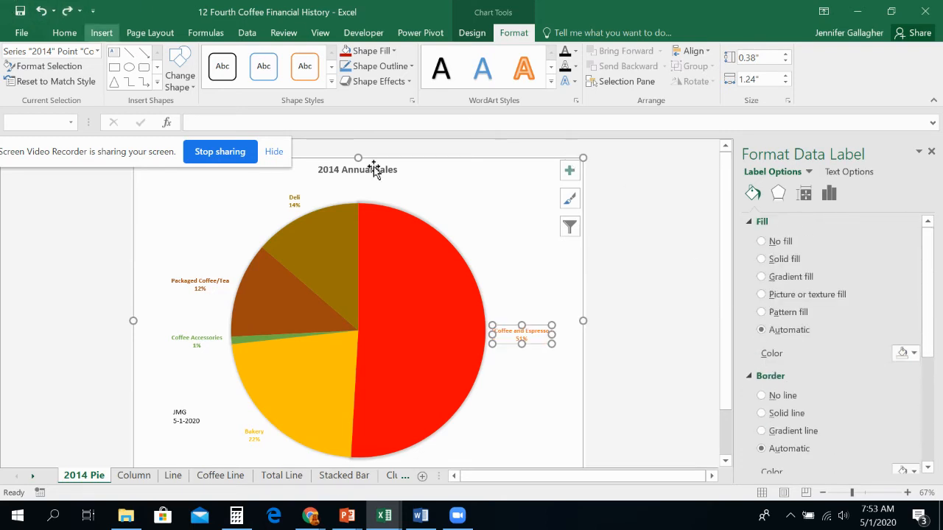
Step: Examine the border, effects, size and label options available for the Coffee and Espresso data label
{"action": "scroll", "coordinate": [840, 360], "scroll_direction": "down", "scroll_amount": 6}
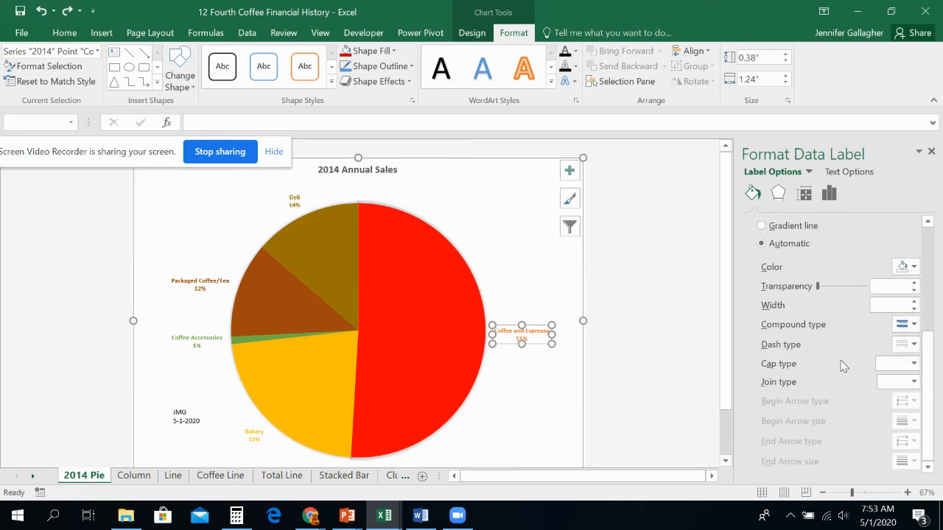
{"action": "scroll", "coordinate": [837, 357], "scroll_direction": "up", "scroll_amount": 2}
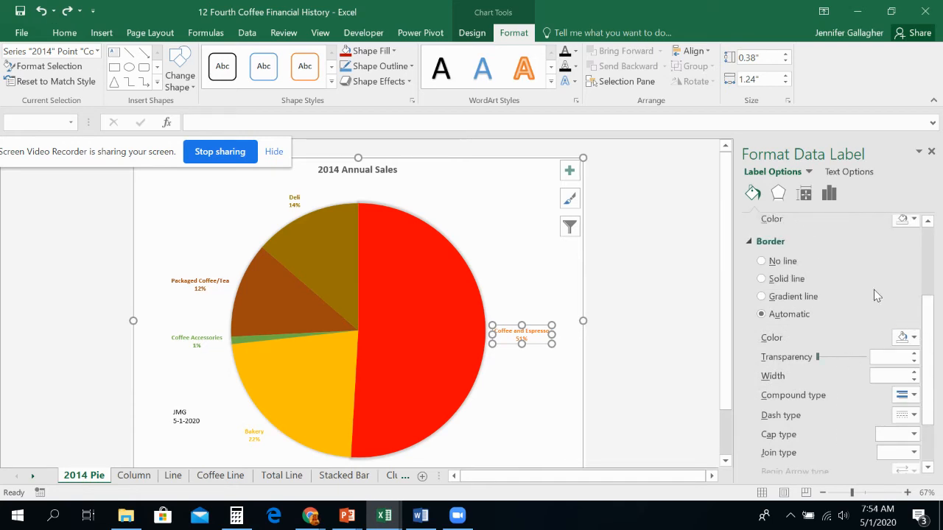
{"action": "scroll", "coordinate": [874, 290], "scroll_direction": "up", "scroll_amount": 4}
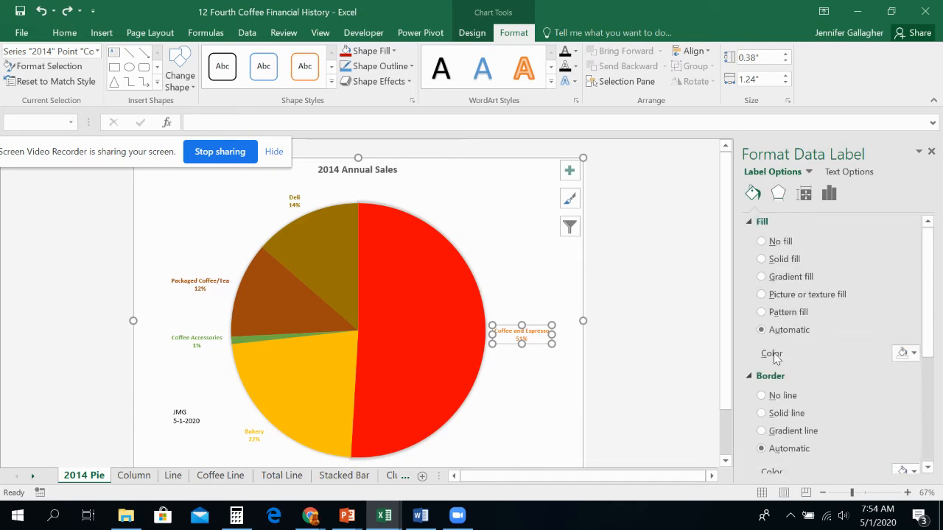
{"action": "left_click", "coordinate": [778, 194]}
{"action": "left_click", "coordinate": [804, 196]}
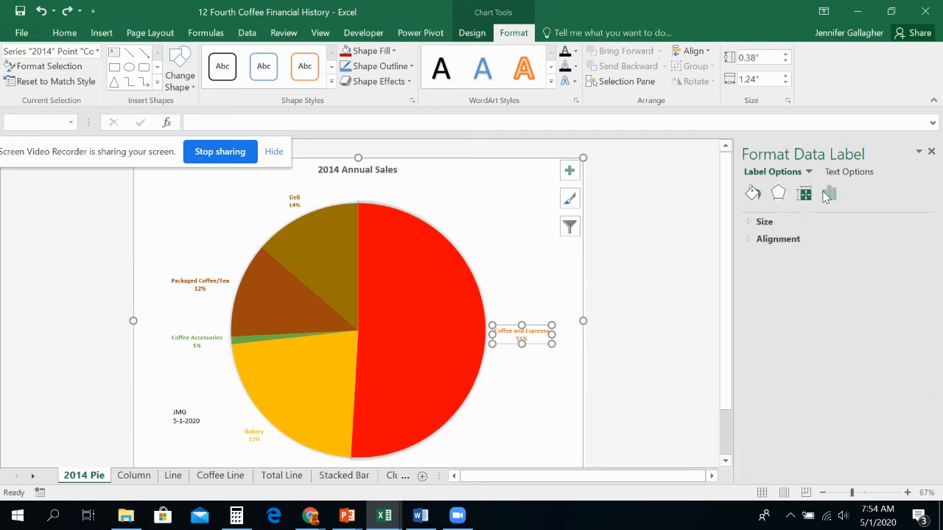
{"action": "left_click", "coordinate": [829, 193]}
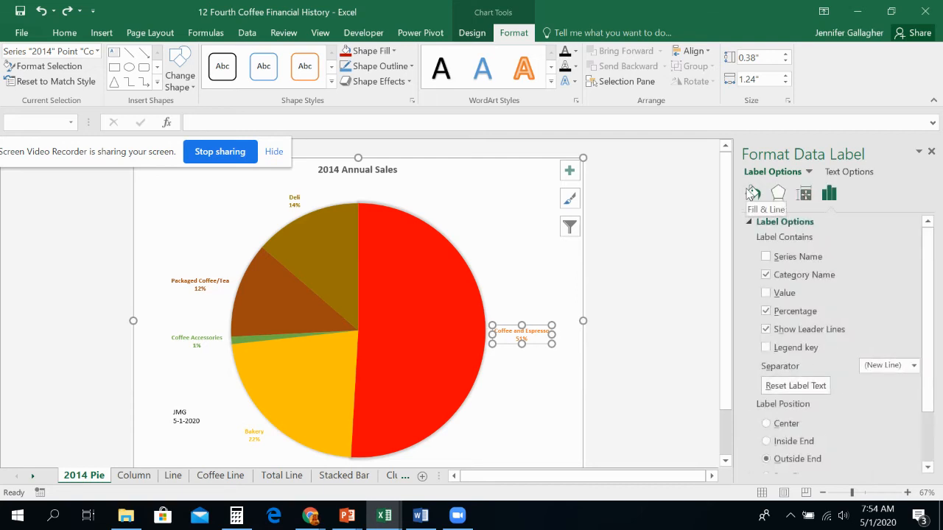
{"action": "scroll", "coordinate": [863, 338], "scroll_direction": "down", "scroll_amount": 3}
{"action": "scroll", "coordinate": [863, 339], "scroll_direction": "up", "scroll_amount": 3}
Step: Try a dark red border on the Coffee and Espresso data label, and undo it
{"action": "left_click", "coordinate": [753, 193]}
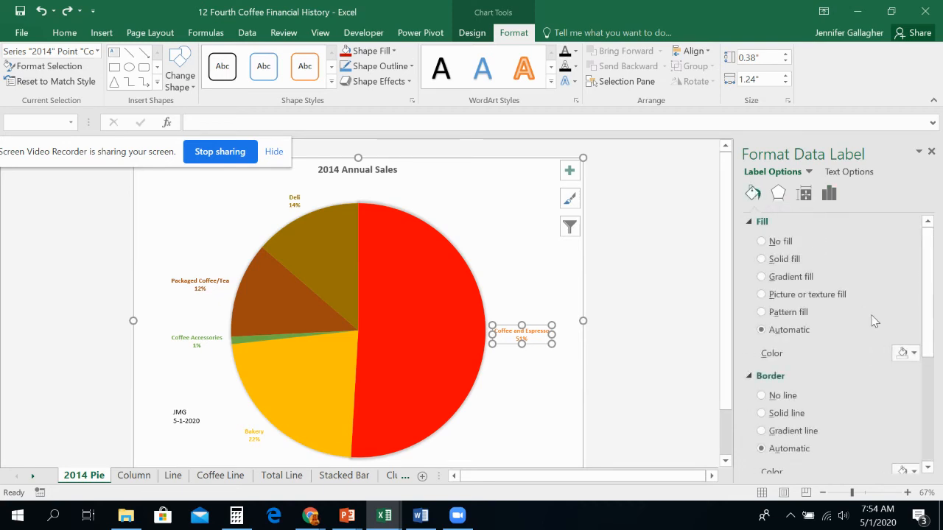
{"action": "scroll", "coordinate": [825, 381], "scroll_direction": "down", "scroll_amount": 2}
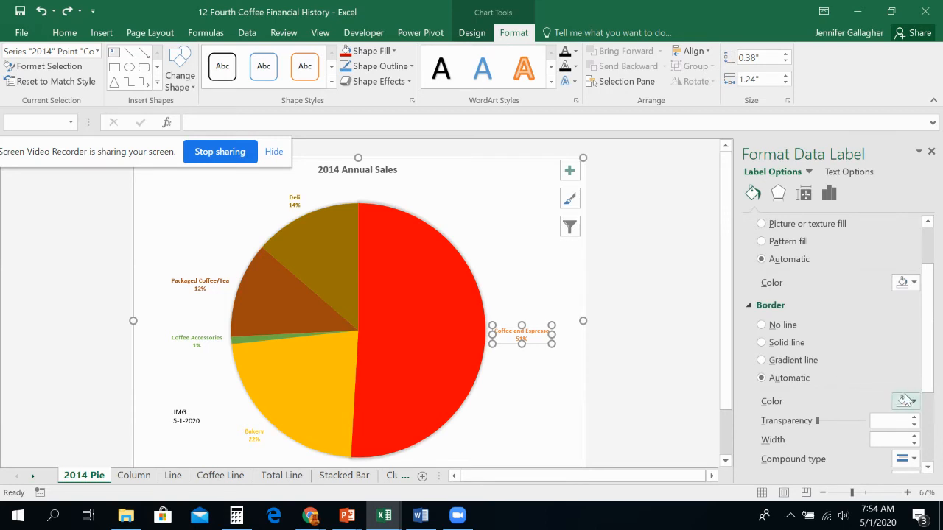
{"action": "left_click", "coordinate": [906, 400]}
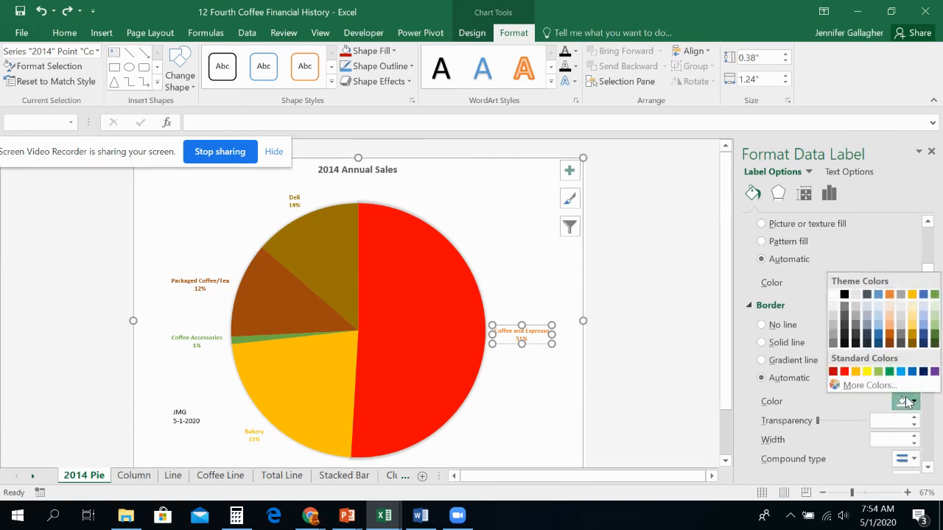
{"action": "left_click", "coordinate": [833, 371]}
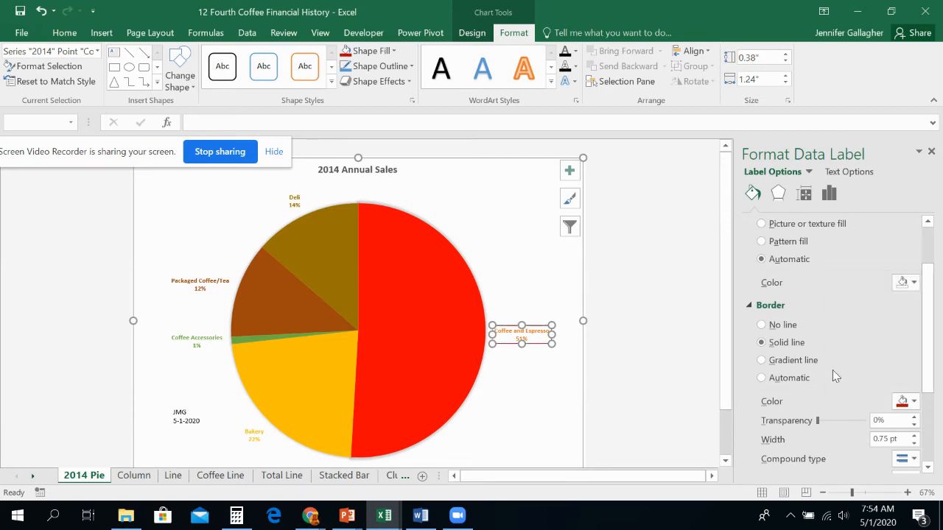
{"action": "left_click", "coordinate": [41, 10]}
{"action": "scroll", "coordinate": [857, 298], "scroll_direction": "up", "scroll_amount": 2}
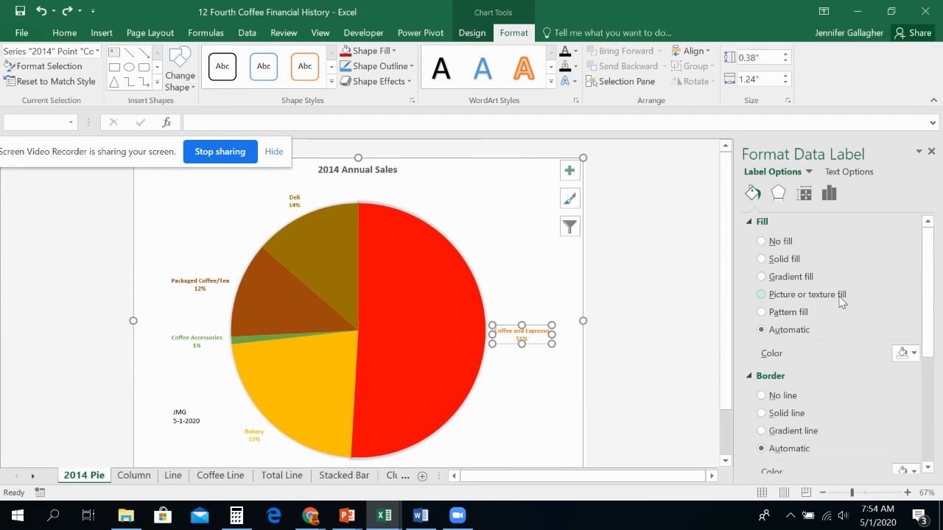
Step: Try a dark red fill with the Coffee and Espresso label's text selected, and undo it
{"action": "triple_click", "coordinate": [534, 338]}
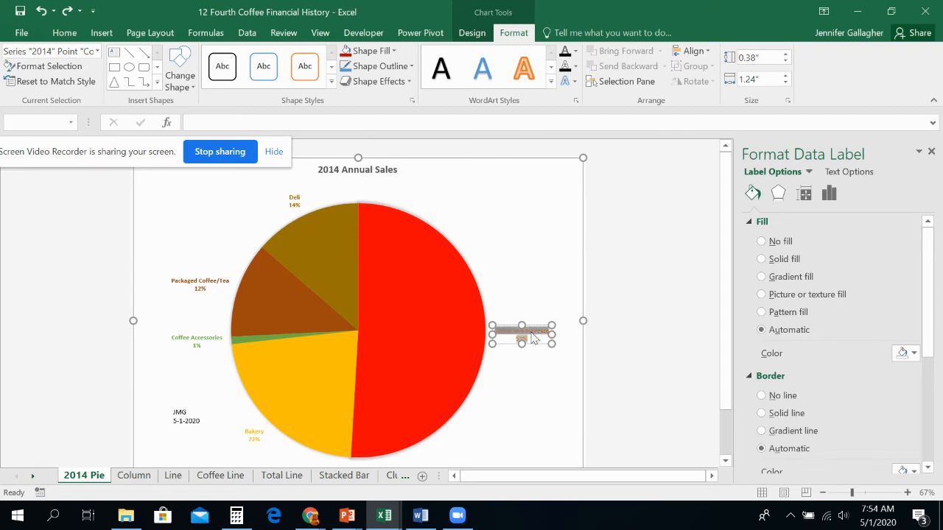
{"action": "left_click", "coordinate": [901, 353]}
{"action": "left_click", "coordinate": [833, 462]}
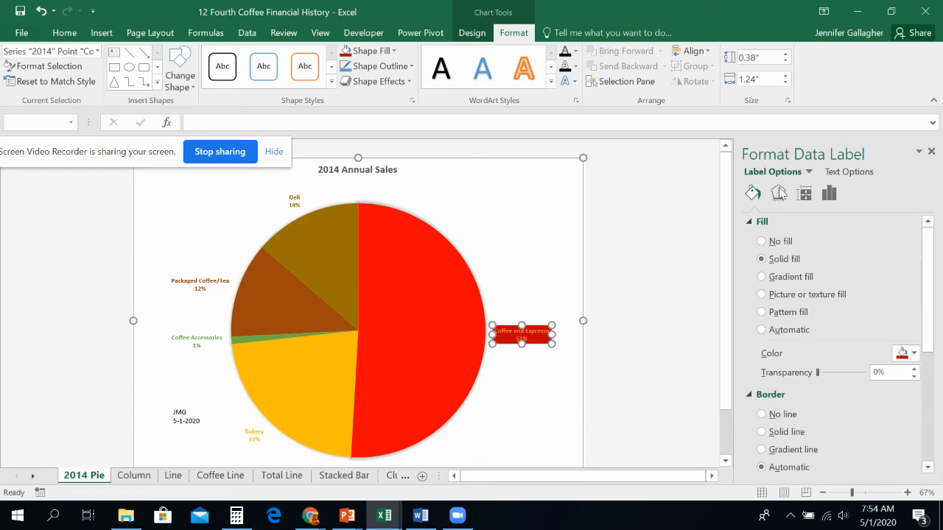
{"action": "scroll", "coordinate": [796, 300], "scroll_direction": "down", "scroll_amount": 1}
{"action": "scroll", "coordinate": [796, 301], "scroll_direction": "down", "scroll_amount": 5}
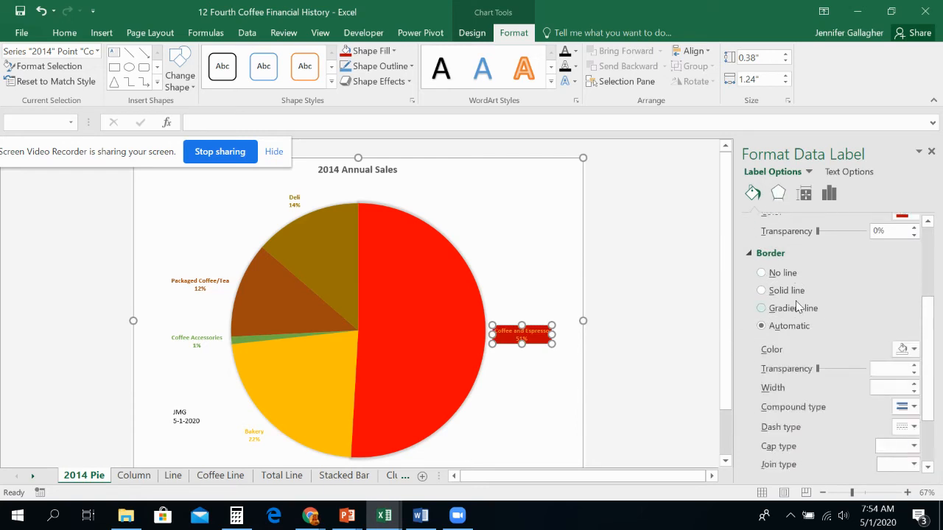
{"action": "scroll", "coordinate": [797, 307], "scroll_direction": "down", "scroll_amount": 1}
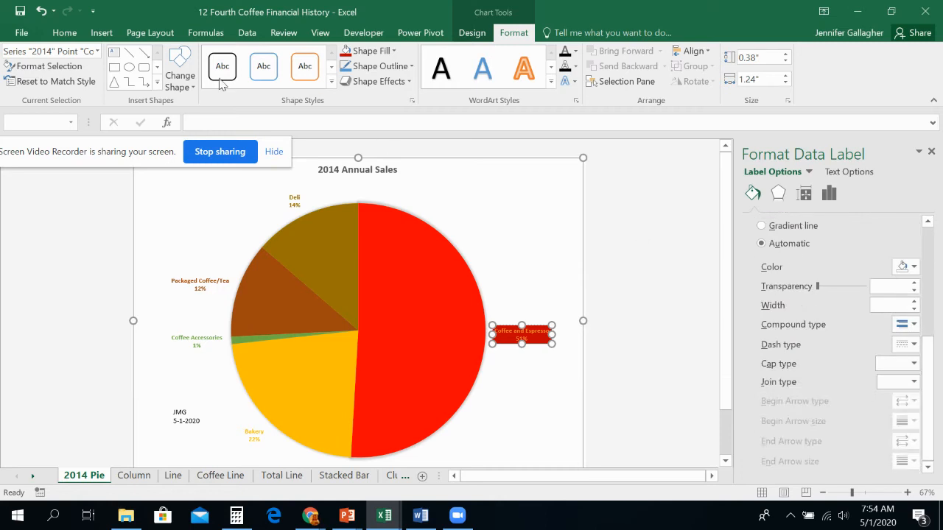
{"action": "left_click", "coordinate": [41, 11]}
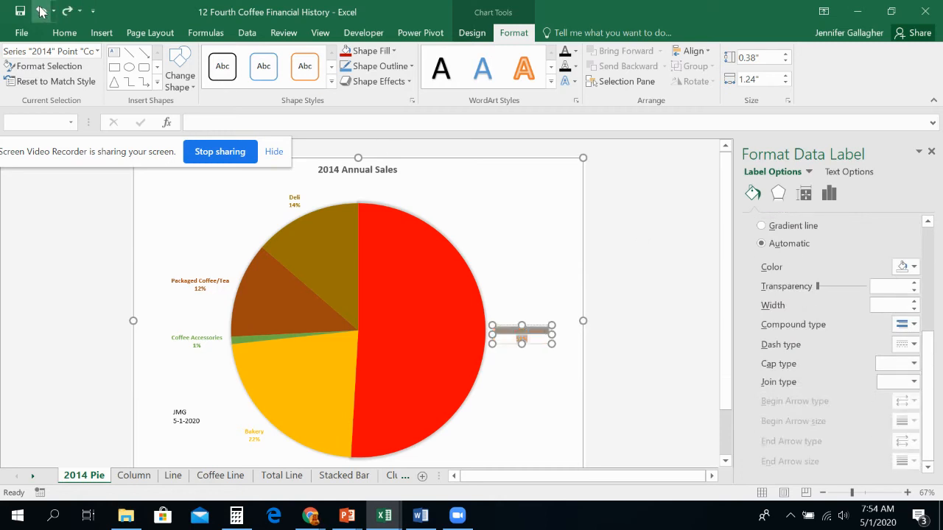
Step: Select all the pie chart's data labels and display their text fill and outline options
{"action": "left_click", "coordinate": [533, 344]}
{"action": "left_click", "coordinate": [533, 335]}
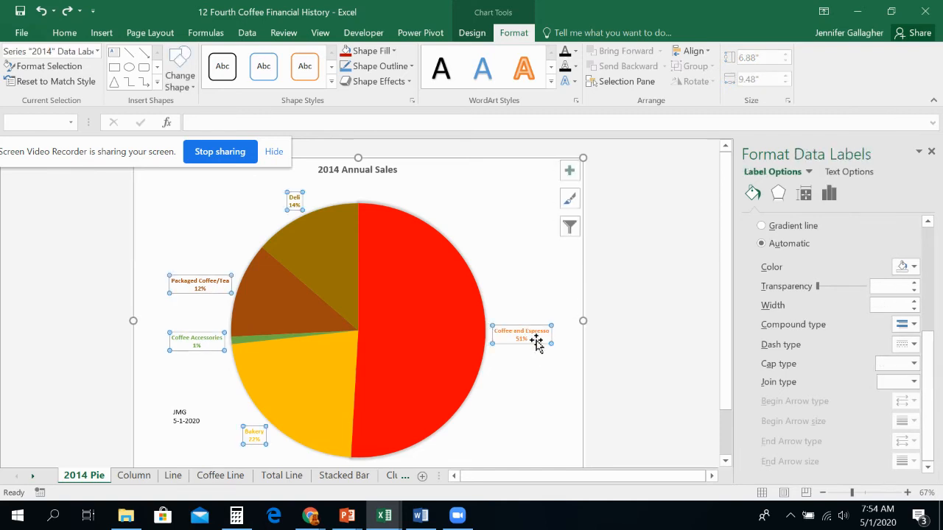
{"action": "left_click", "coordinate": [808, 172]}
{"action": "left_click", "coordinate": [808, 173]}
{"action": "left_click", "coordinate": [833, 173]}
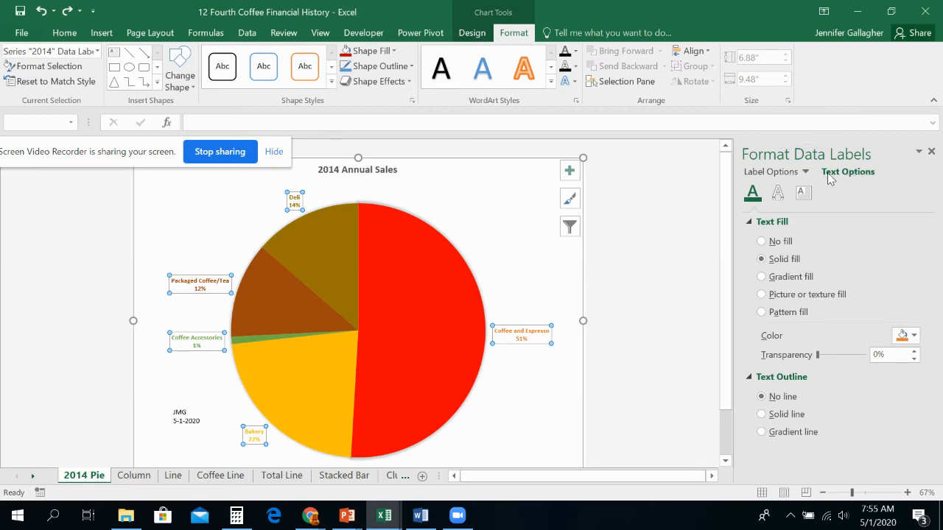
{"action": "left_click", "coordinate": [805, 172]}
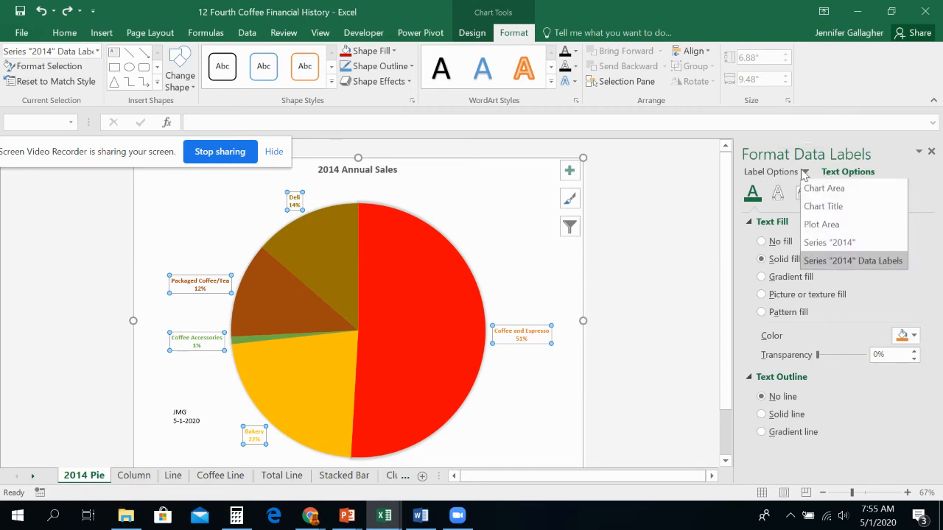
{"action": "left_click", "coordinate": [846, 171]}
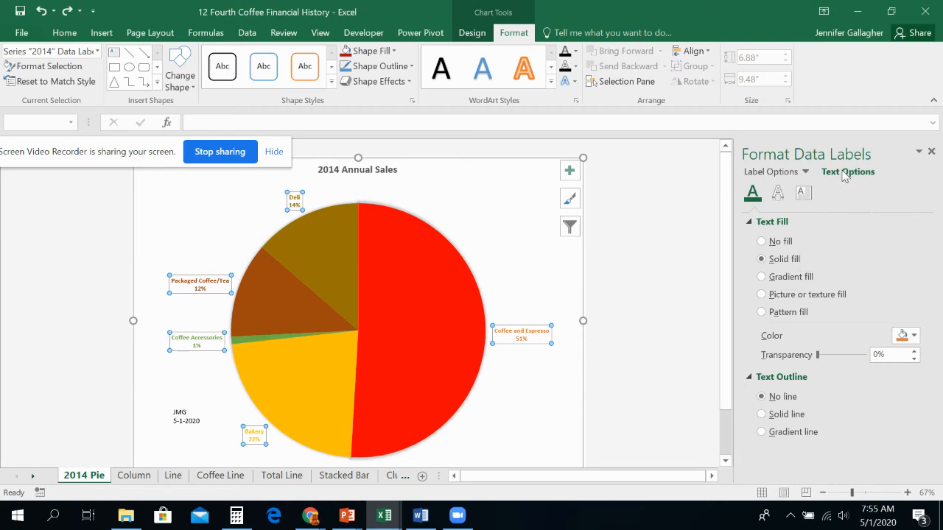
Step: Try a dark red text fill on all the pie chart's data labels, and undo it
{"action": "left_click", "coordinate": [906, 336]}
{"action": "left_click", "coordinate": [840, 444]}
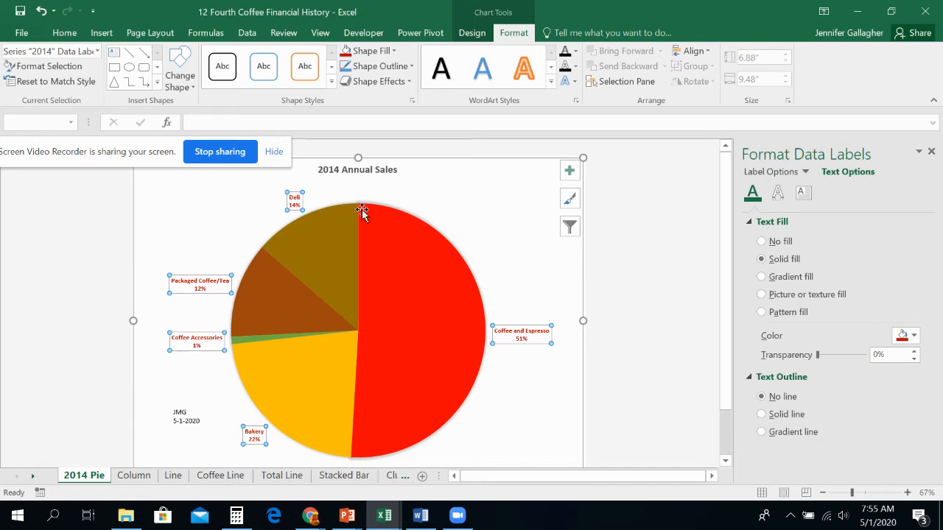
{"action": "left_click", "coordinate": [41, 10]}
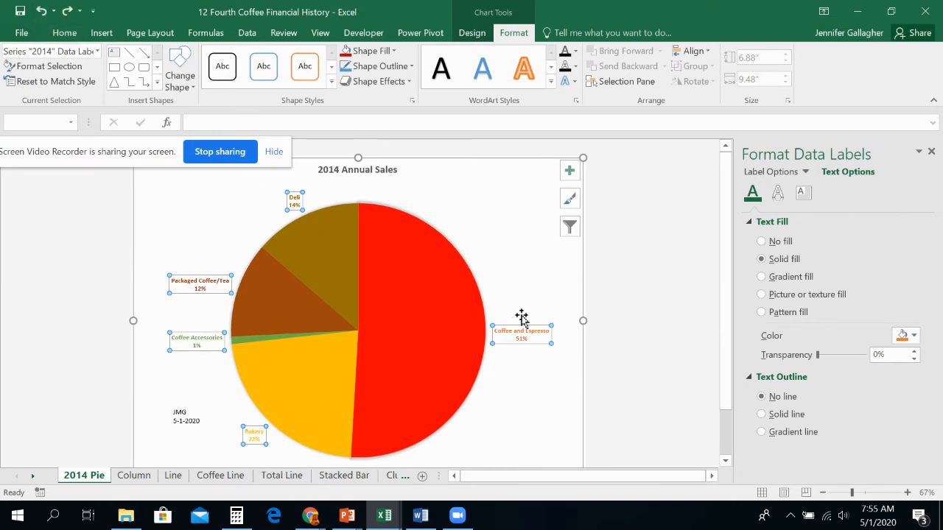
Step: Set the text fill of only the Coffee and Espresso data label to dark red
{"action": "left_click", "coordinate": [542, 338]}
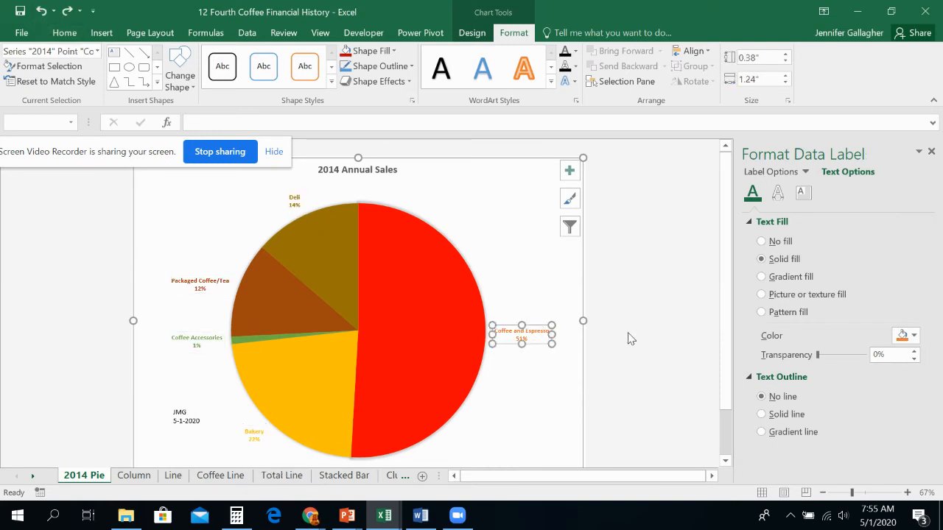
{"action": "left_click", "coordinate": [899, 337]}
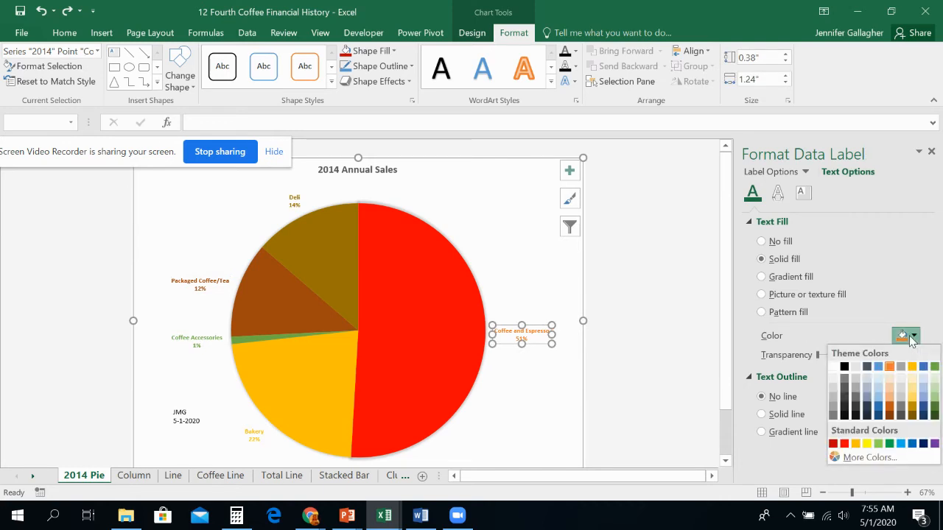
{"action": "left_click", "coordinate": [834, 444]}
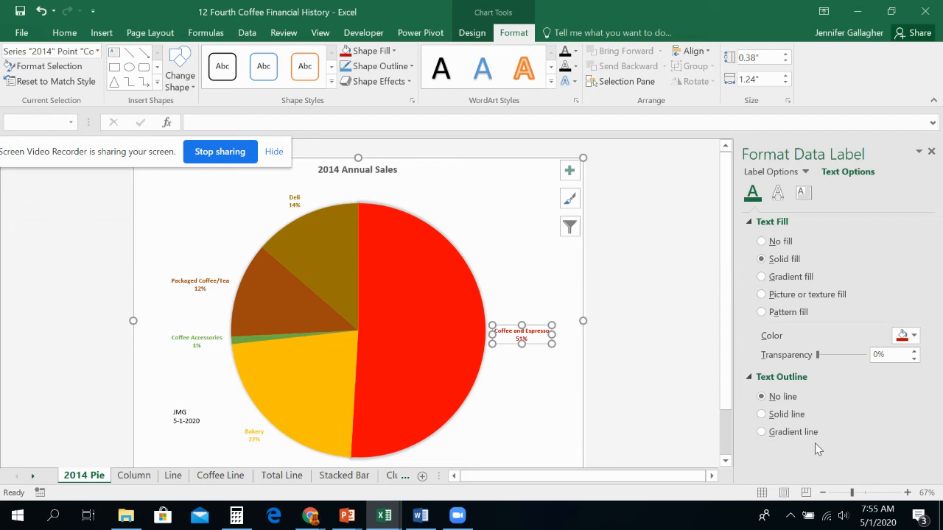
Step: Add axis titles to the chart on the Stacked Bar sheet and display the choices for which axes have titles
{"action": "left_click", "coordinate": [346, 476]}
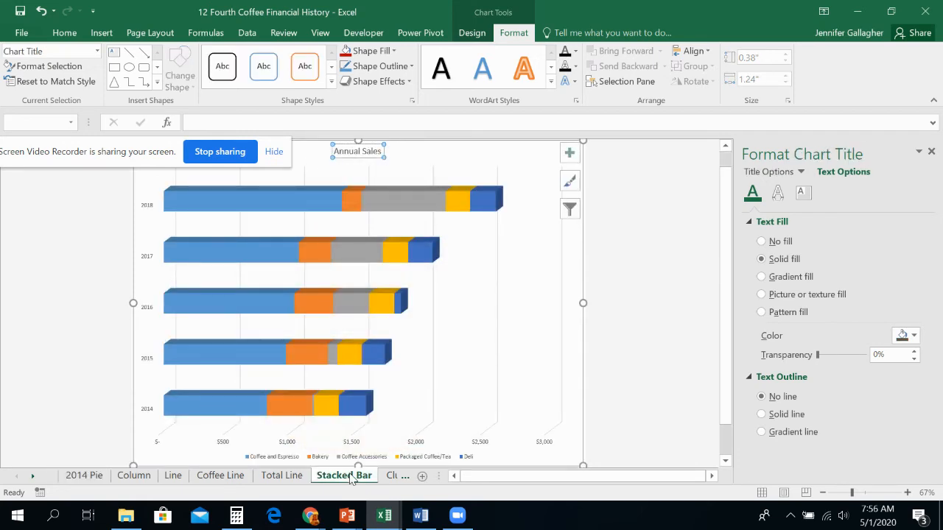
{"action": "left_click", "coordinate": [539, 337]}
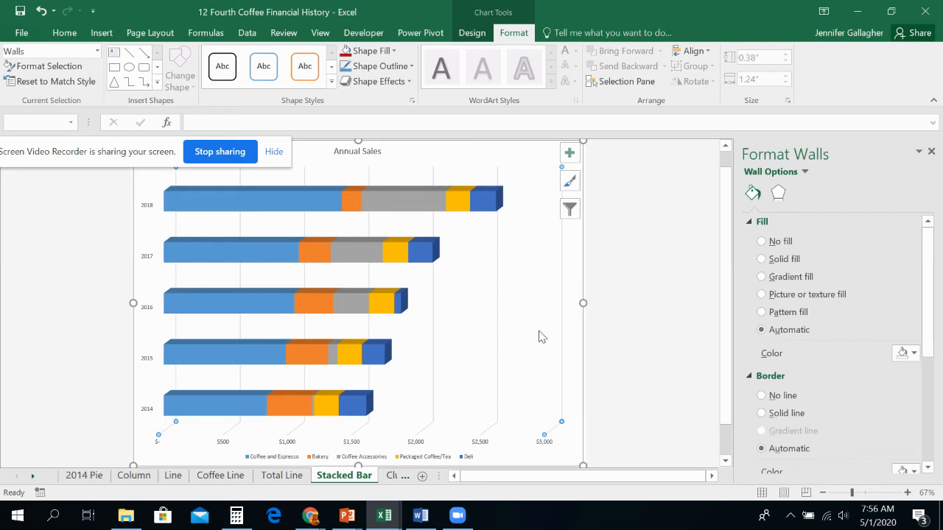
{"action": "scroll", "coordinate": [564, 159], "scroll_direction": "up", "scroll_amount": 1}
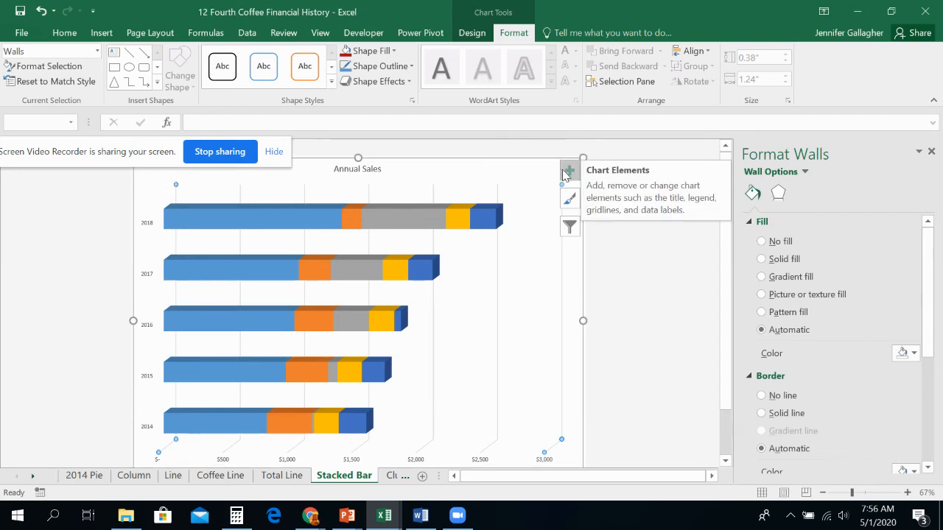
{"action": "left_click", "coordinate": [567, 172]}
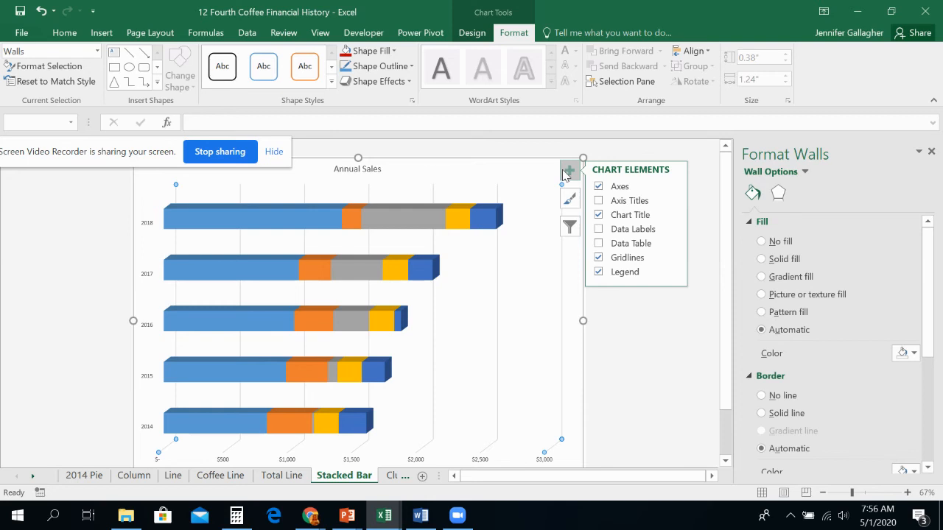
{"action": "left_click", "coordinate": [598, 201]}
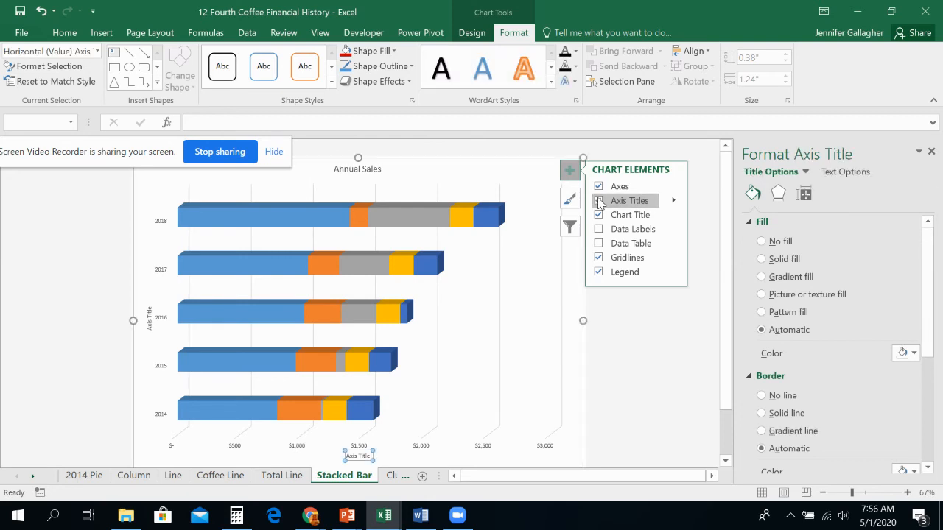
{"action": "left_click", "coordinate": [674, 202]}
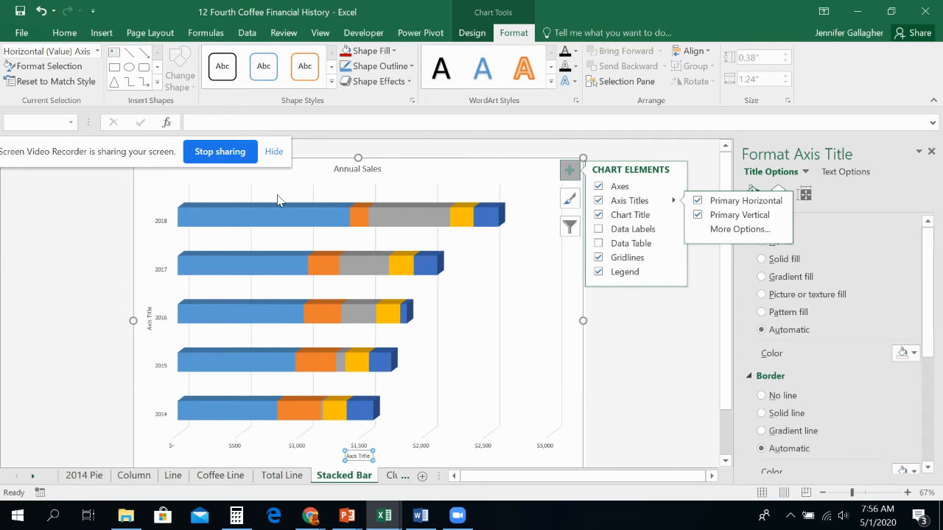
Step: Set the Stacked Bar chart's horizontal axis title to "Thousands" and run a spell check on it
{"action": "left_click", "coordinate": [259, 117]}
{"action": "type", "text": "Thousands"}
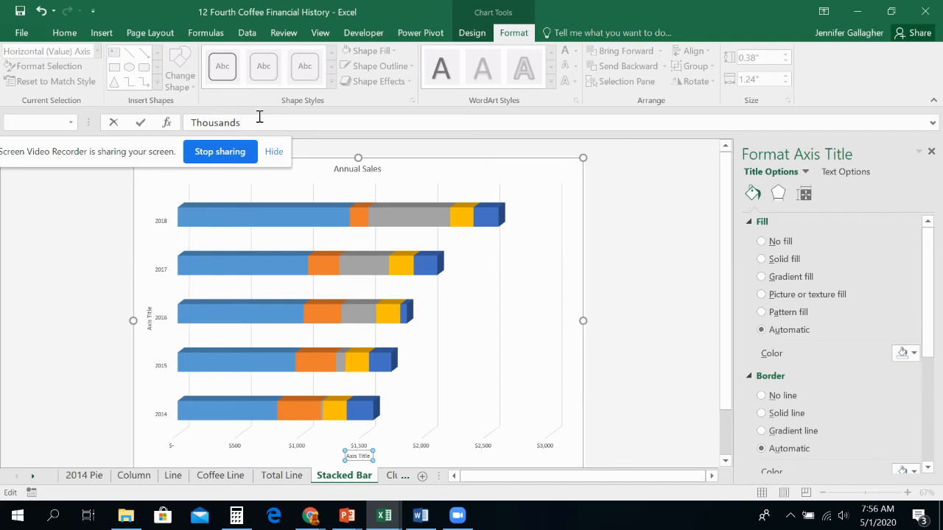
{"action": "key", "text": "F7"}
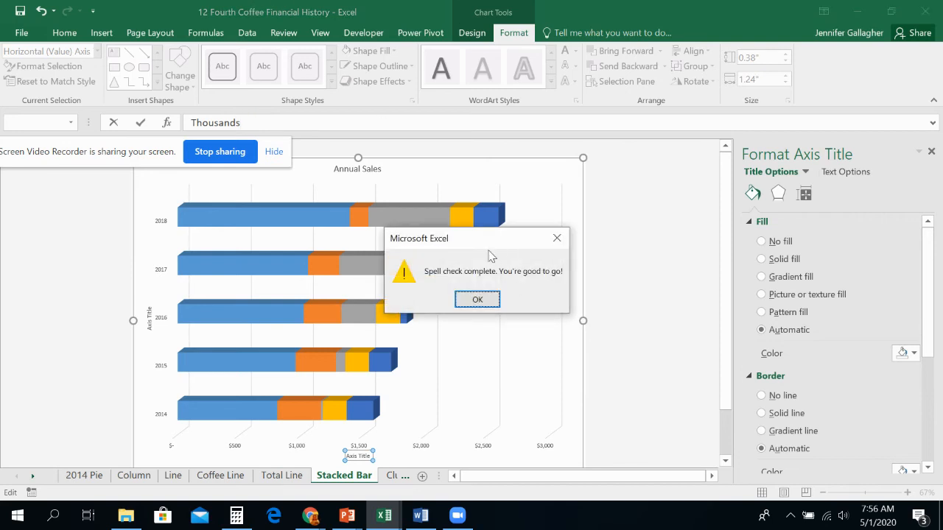
{"action": "left_click", "coordinate": [478, 299]}
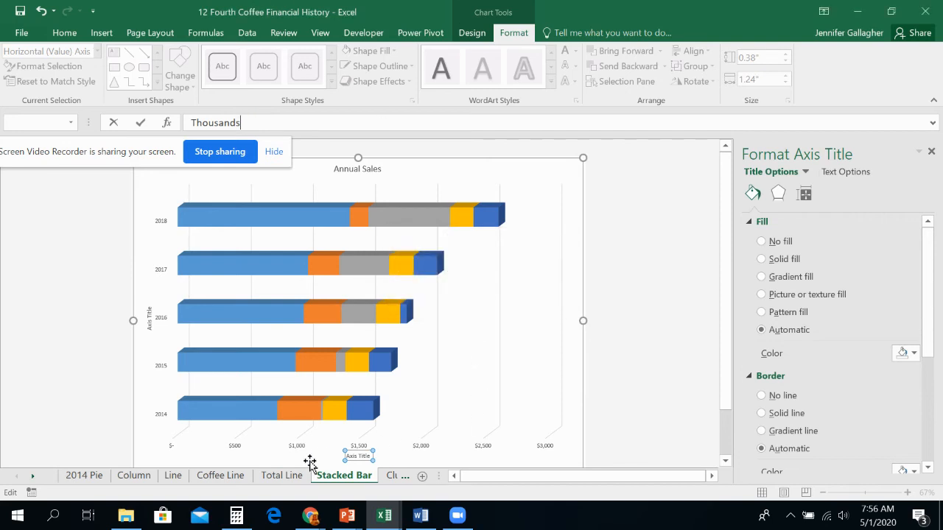
{"action": "key", "text": "Return"}
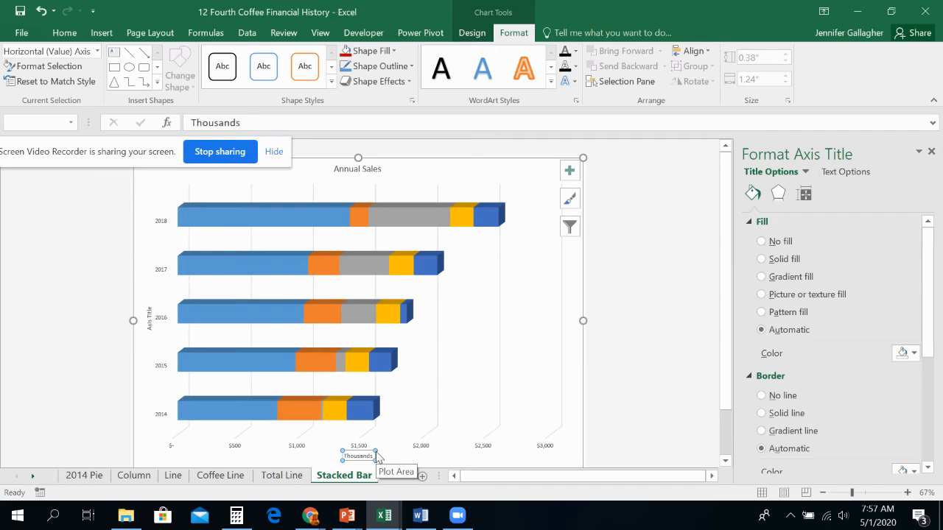
Step: Add axis titles to the Total Sales chart on the Total Line sheet
{"action": "left_click", "coordinate": [293, 476]}
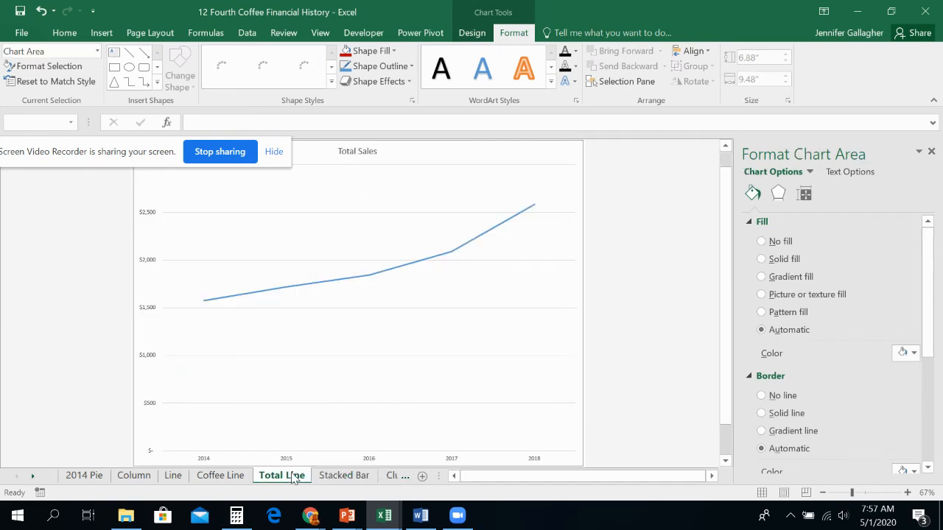
{"action": "left_click", "coordinate": [567, 154]}
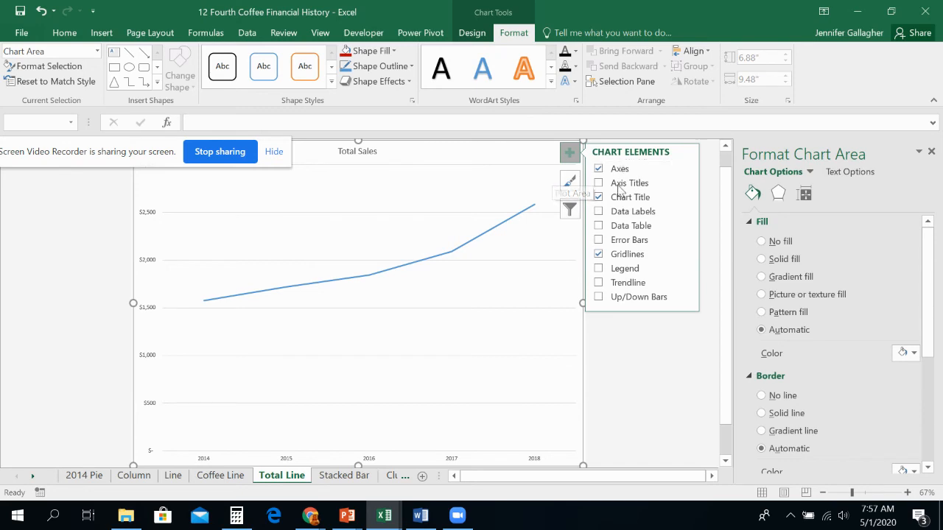
{"action": "left_click", "coordinate": [598, 183]}
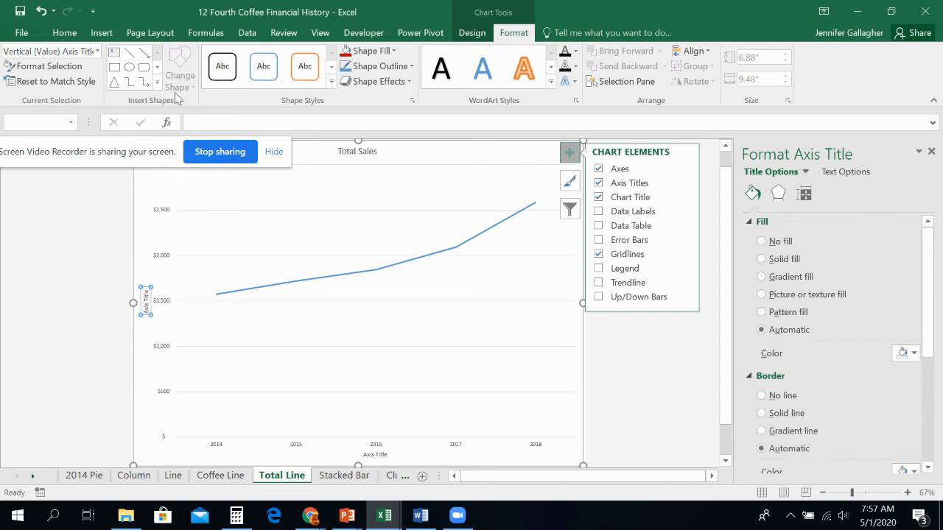
Step: Set the Total Line chart's vertical axis title to "Thousands" and spell check it
{"action": "left_click", "coordinate": [226, 122]}
{"action": "type", "text": "Thousands"}
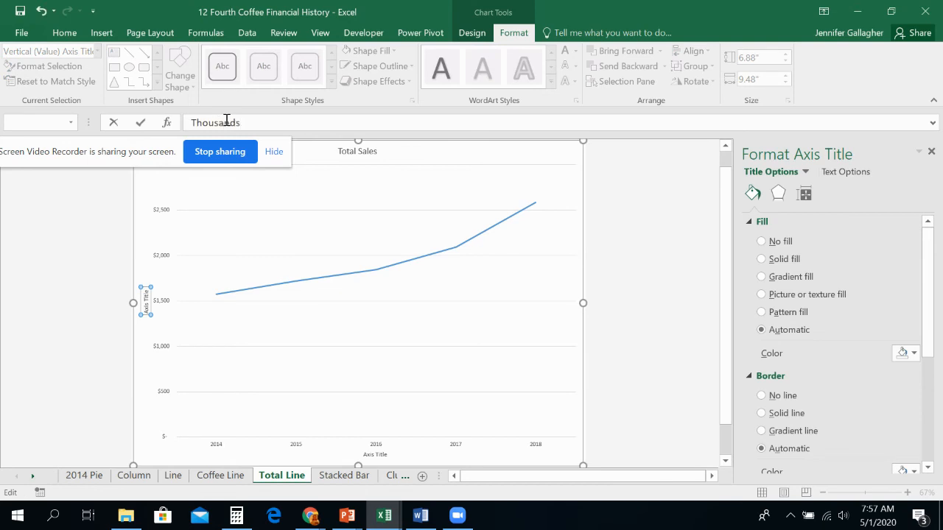
{"action": "key", "text": "F7"}
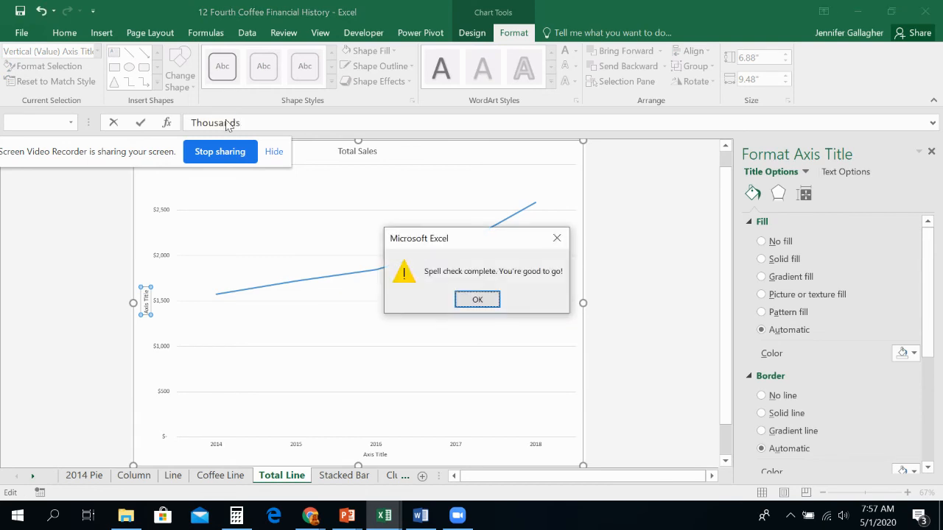
{"action": "key", "text": "Return"}
{"action": "key", "text": "Return"}
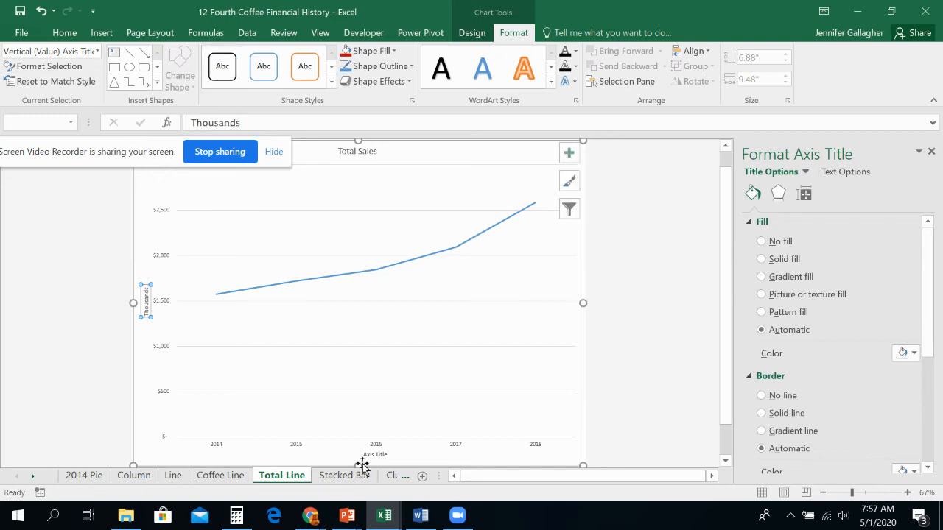
Step: Add axis titles to the chart on the Coffee Line sheet and set its vertical axis title to "Thousands"
{"action": "left_click", "coordinate": [219, 476]}
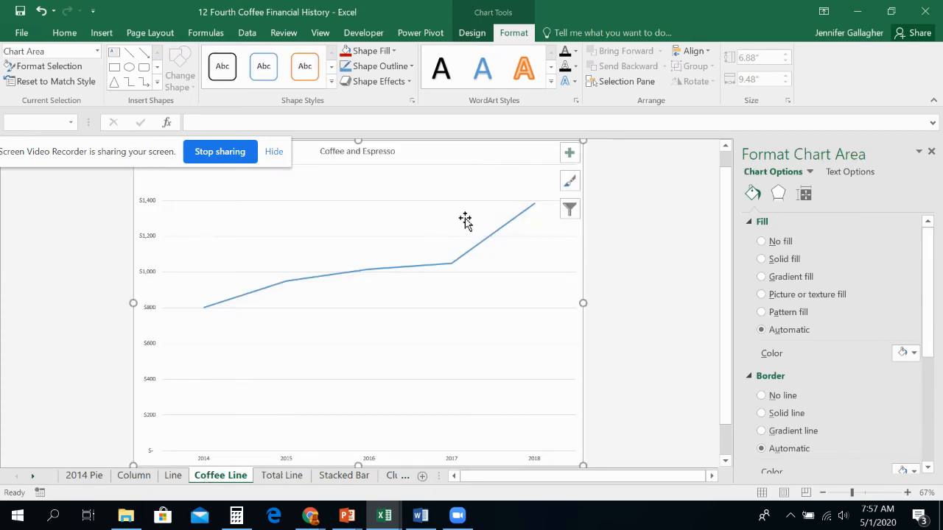
{"action": "left_click", "coordinate": [569, 153]}
{"action": "left_click", "coordinate": [598, 184]}
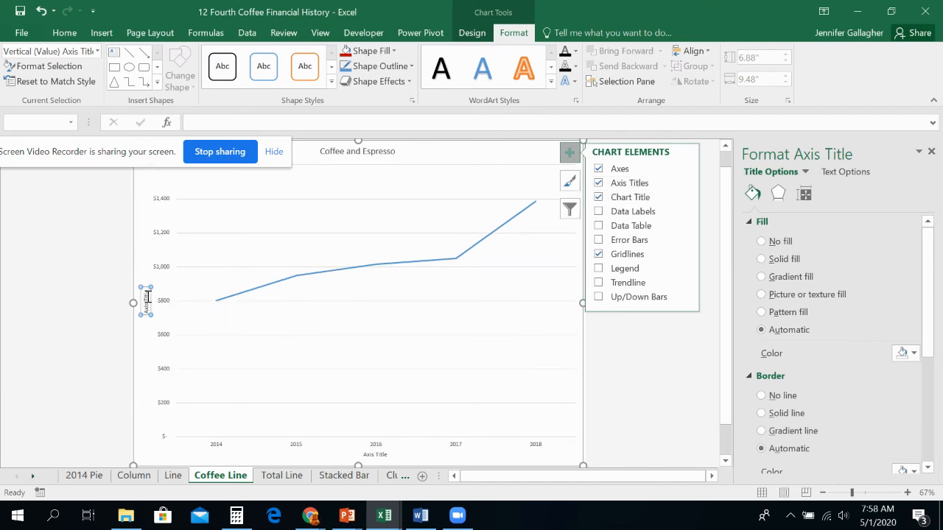
{"action": "left_click", "coordinate": [260, 123]}
{"action": "type", "text": "Thousands"}
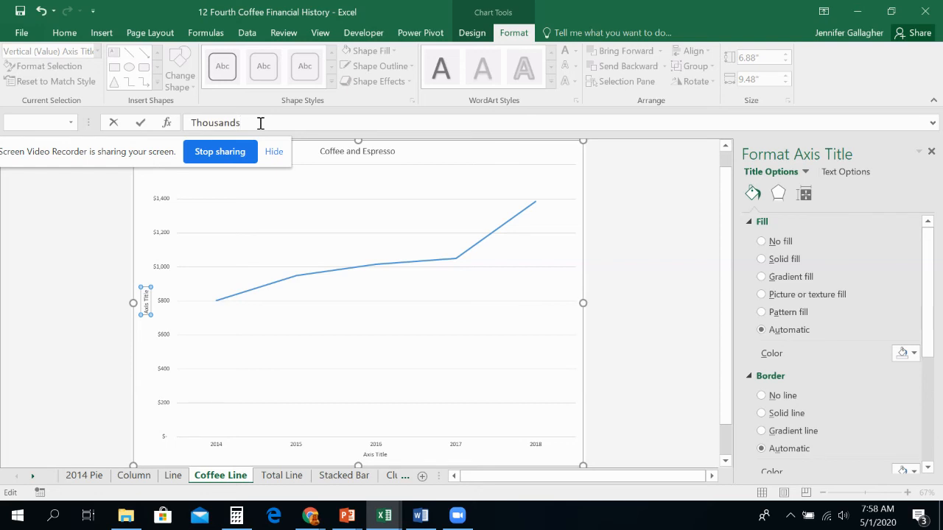
{"action": "key", "text": "Return"}
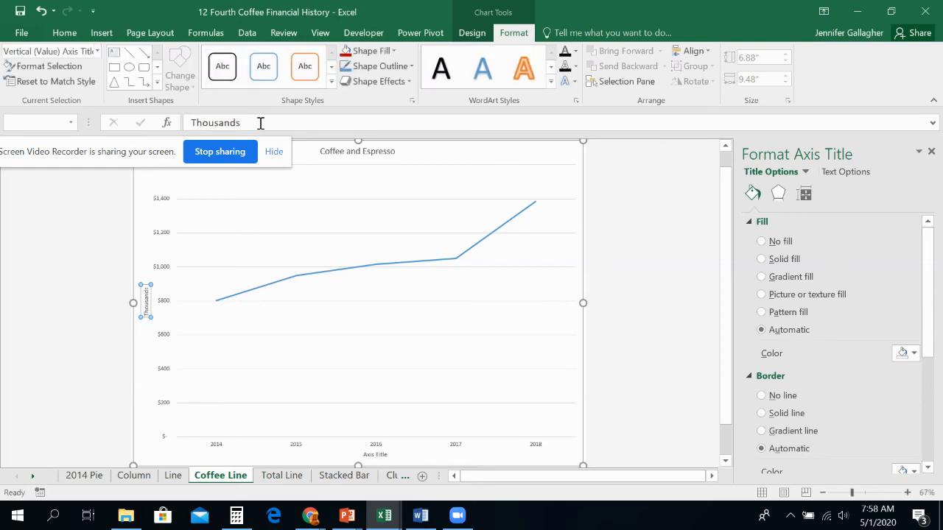
Step: Spell check the Coffee Line chart's vertical axis title
{"action": "left_click", "coordinate": [260, 123]}
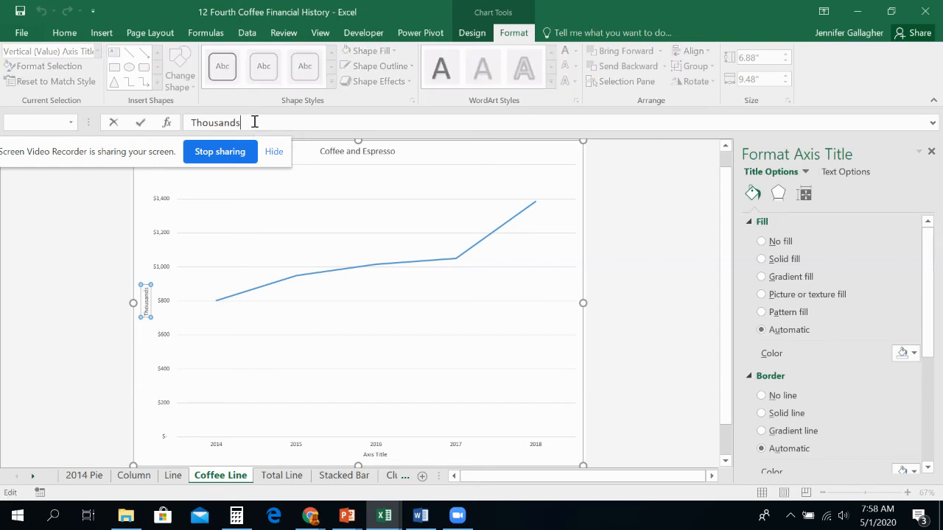
{"action": "key", "text": "F7"}
{"action": "left_click", "coordinate": [473, 300]}
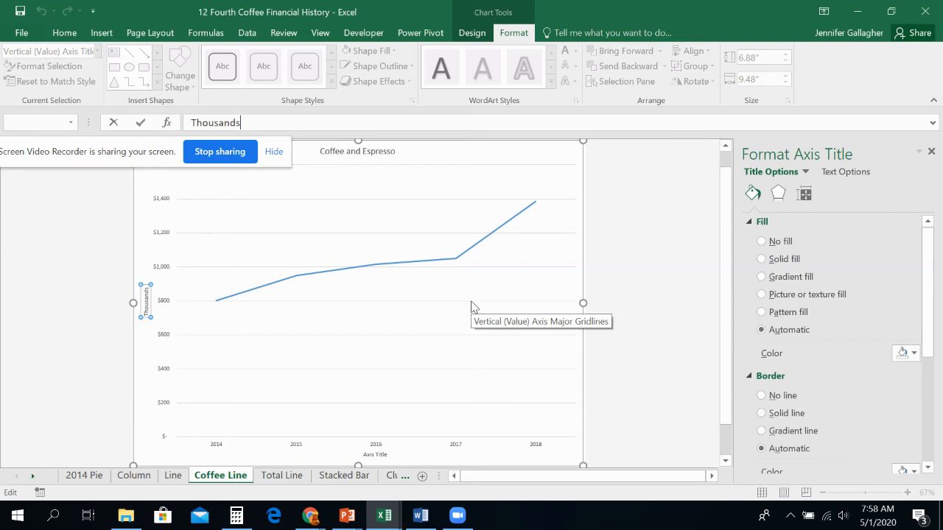
Step: Add axis titles to the Annual Sales chart on the Clustered Bar sheet
{"action": "left_click", "coordinate": [385, 476]}
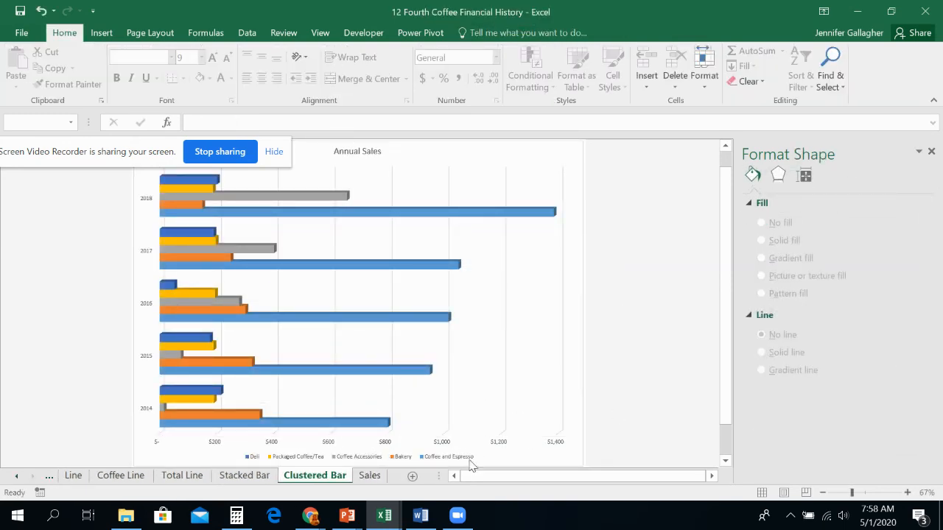
{"action": "left_click", "coordinate": [531, 160]}
{"action": "left_click", "coordinate": [569, 153]}
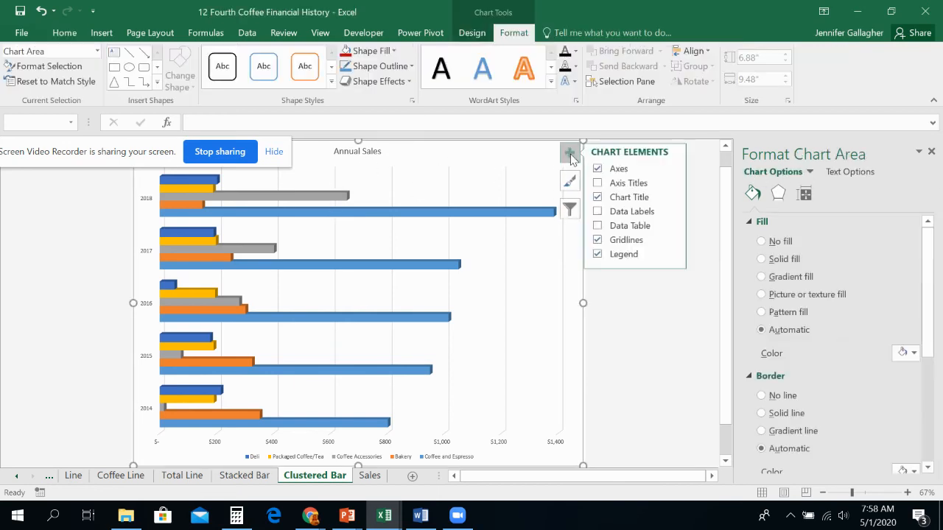
{"action": "left_click", "coordinate": [597, 184]}
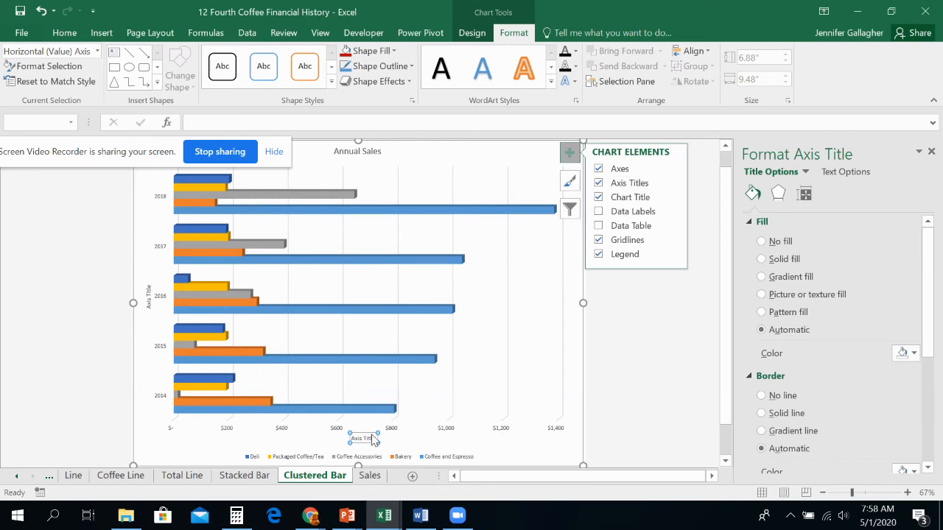
Step: Set the Clustered Bar chart's horizontal axis title to "Thousands" and spell check it
{"action": "left_click", "coordinate": [316, 122]}
{"action": "type", "text": "Thousands"}
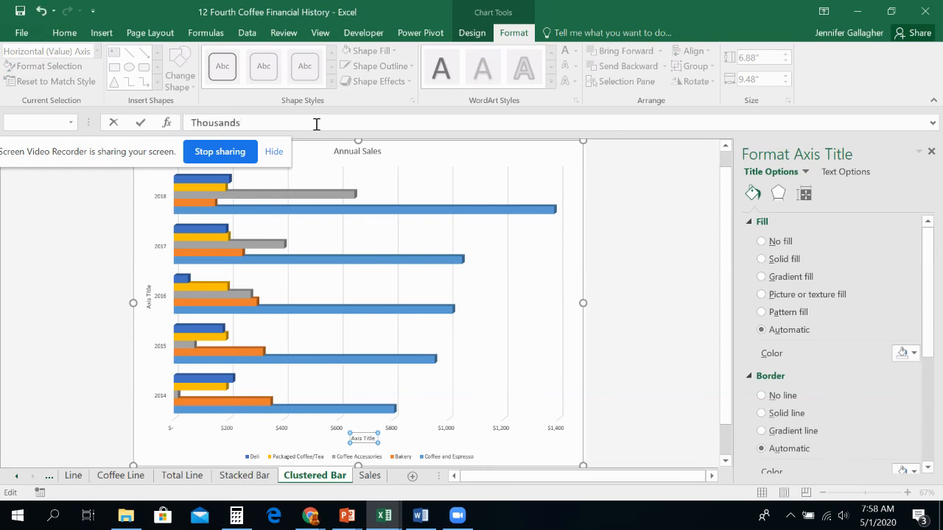
{"action": "key", "text": "F7"}
{"action": "key", "text": "Return"}
Step: Add data labels to the bars of the Annual Sales chart on the Stacked Bar sheet
{"action": "left_click", "coordinate": [237, 476]}
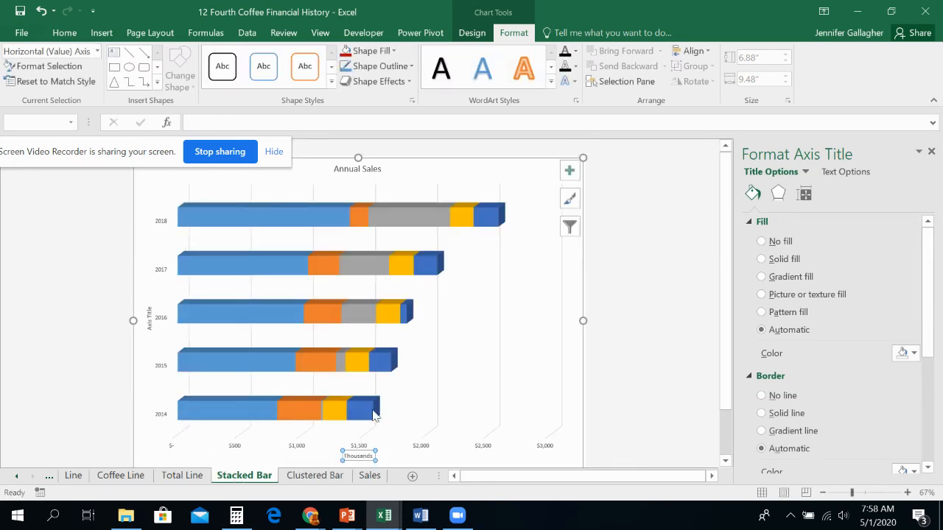
{"action": "left_click", "coordinate": [569, 172]}
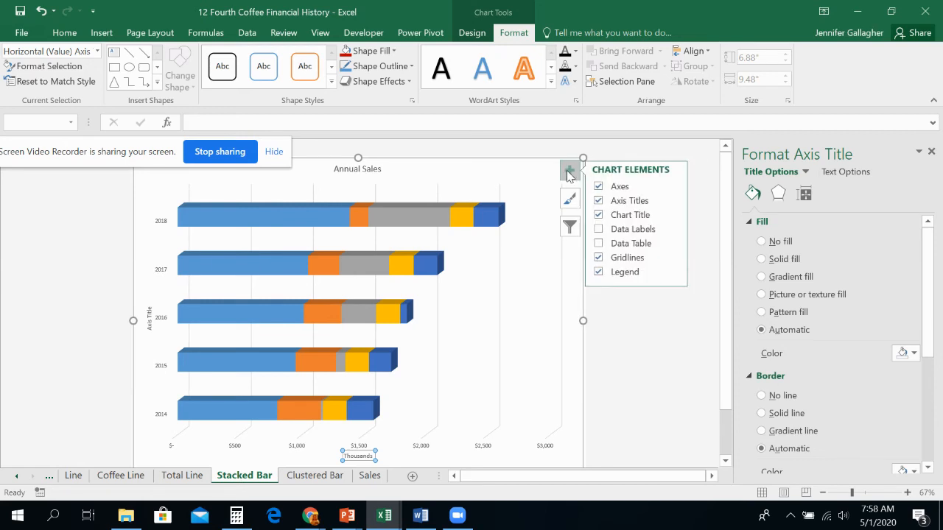
{"action": "left_click", "coordinate": [599, 229]}
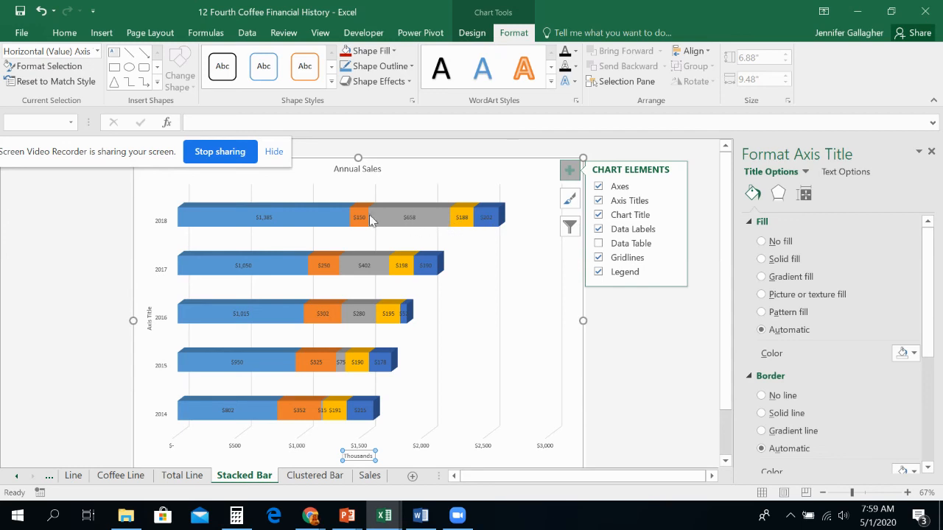
{"action": "mouse_move", "coordinate": [389, 219]}
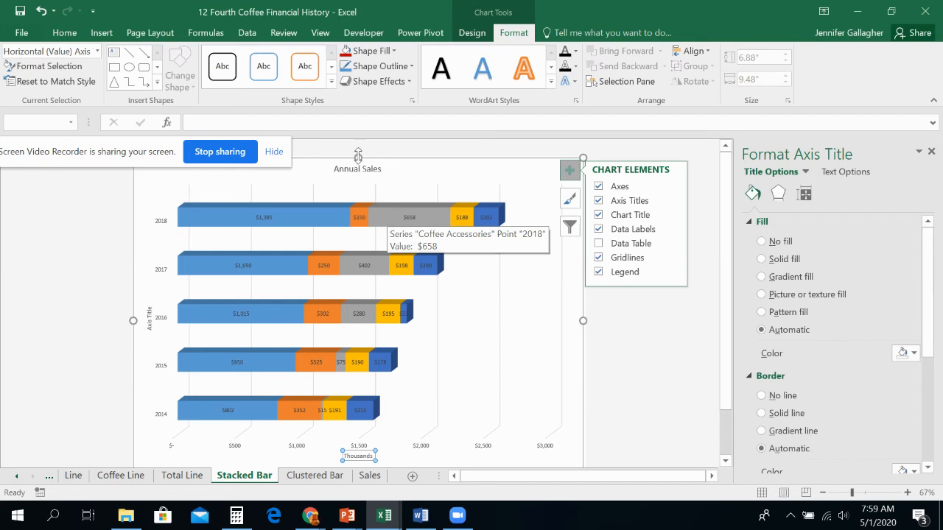
Step: Delete the Stacked Bar chart's vertical axis title placeholder and display the chart's design options
{"action": "left_click", "coordinate": [150, 319]}
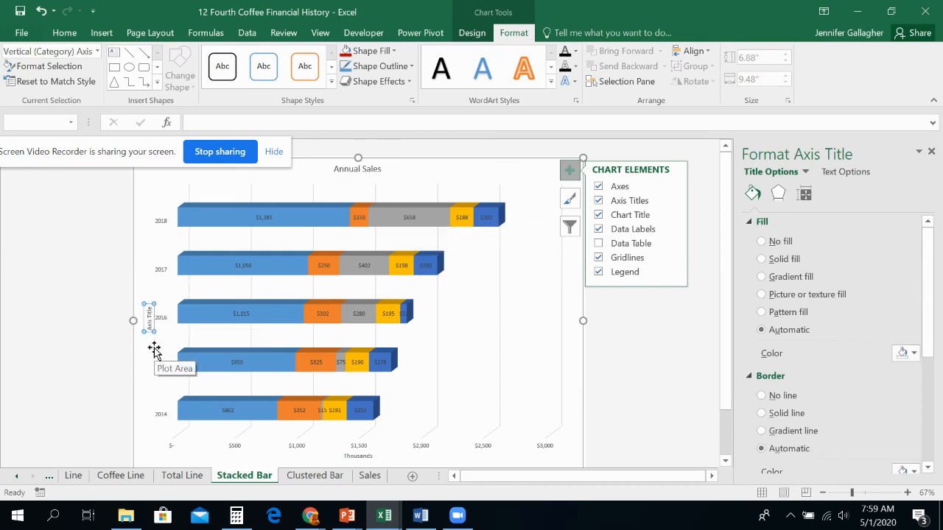
{"action": "key", "text": "Delete"}
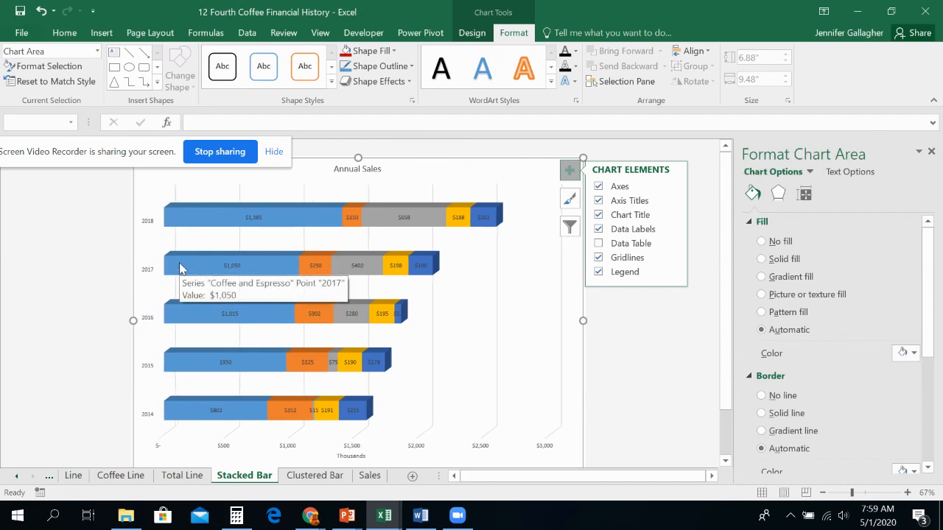
{"action": "left_click", "coordinate": [672, 203]}
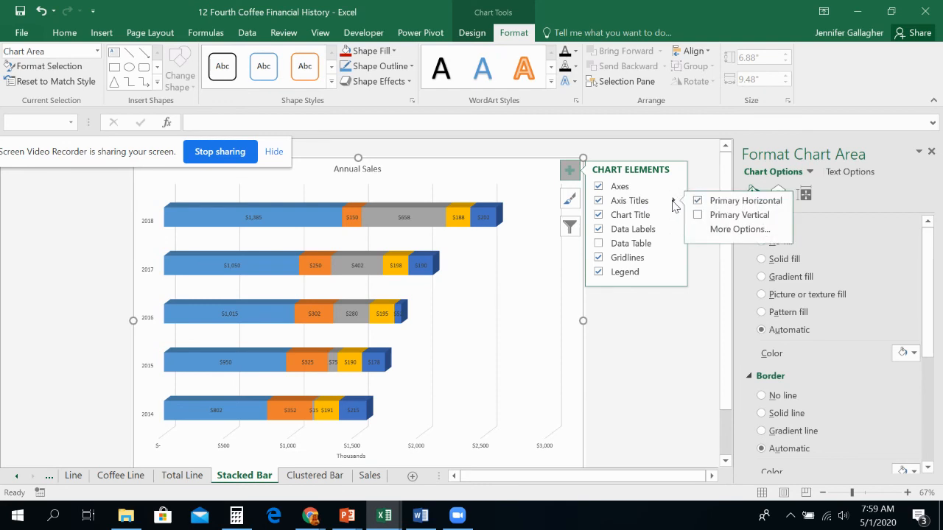
{"action": "left_click", "coordinate": [706, 222]}
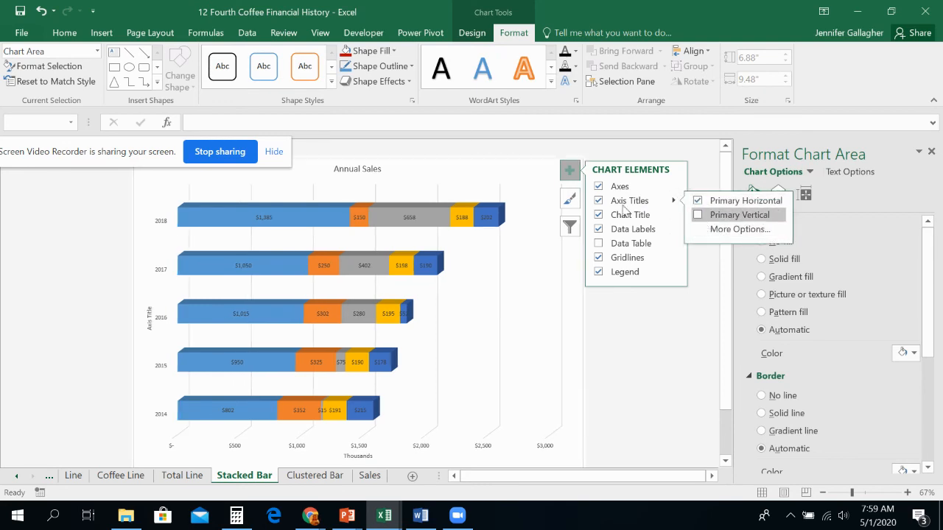
{"action": "left_click", "coordinate": [468, 34]}
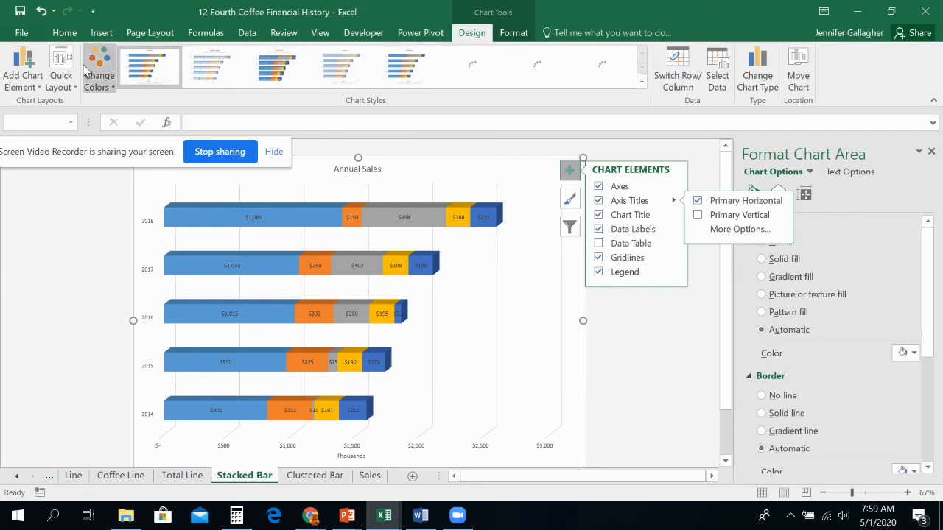
{"action": "left_click", "coordinate": [32, 87]}
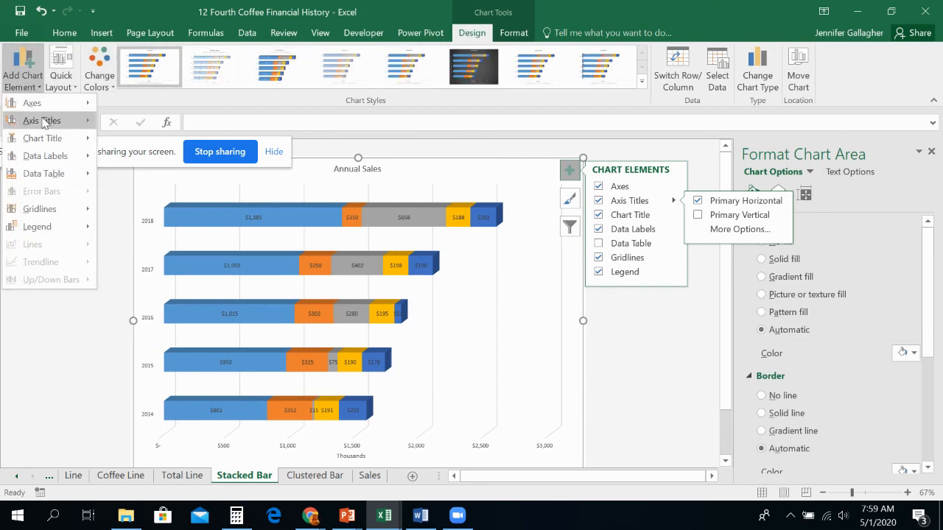
{"action": "mouse_move", "coordinate": [46, 120]}
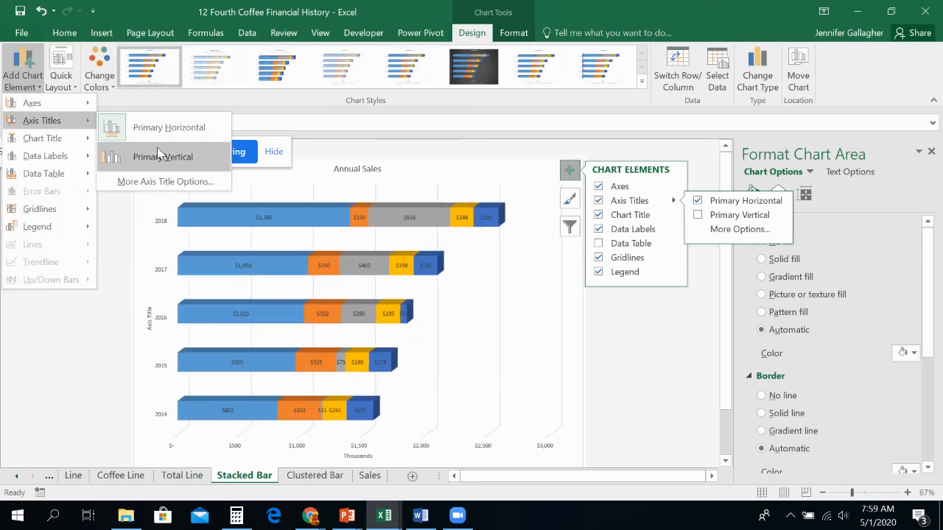
{"action": "left_click", "coordinate": [416, 6]}
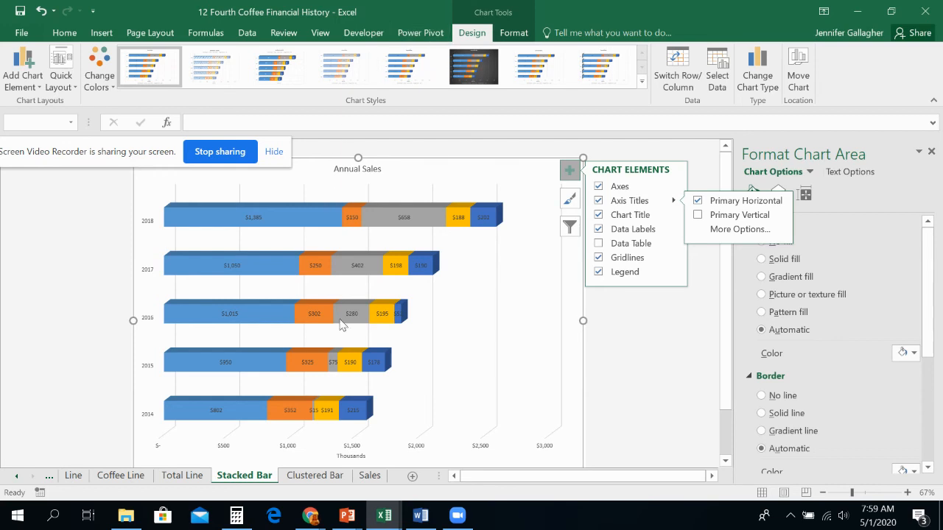
Step: Delete the vertical axis title placeholder from the Annual Sales chart on the Clustered Bar sheet
{"action": "left_click", "coordinate": [327, 480]}
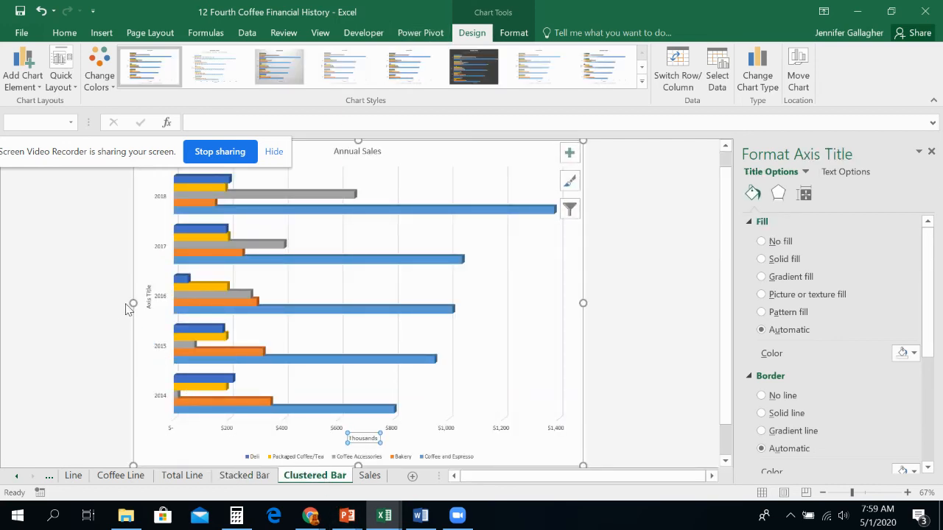
{"action": "left_click", "coordinate": [149, 297]}
{"action": "key", "text": "Delete"}
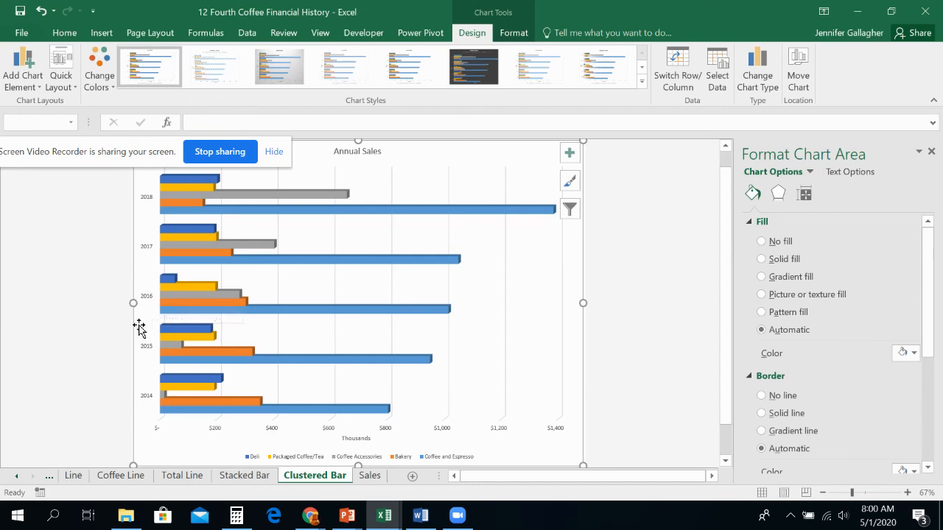
Step: Delete the horizontal axis title placeholders from the charts on the Coffee Line and Total Line sheets
{"action": "left_click", "coordinate": [141, 479]}
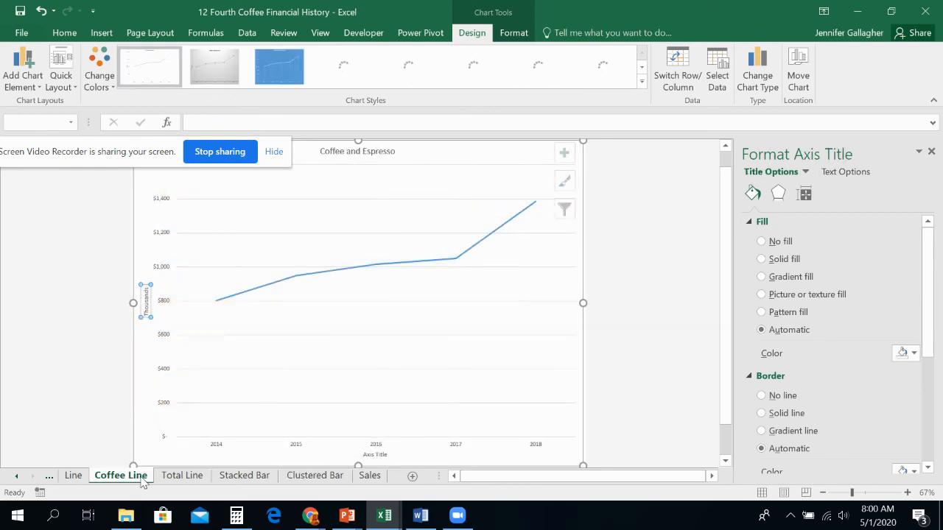
{"action": "left_click", "coordinate": [370, 455]}
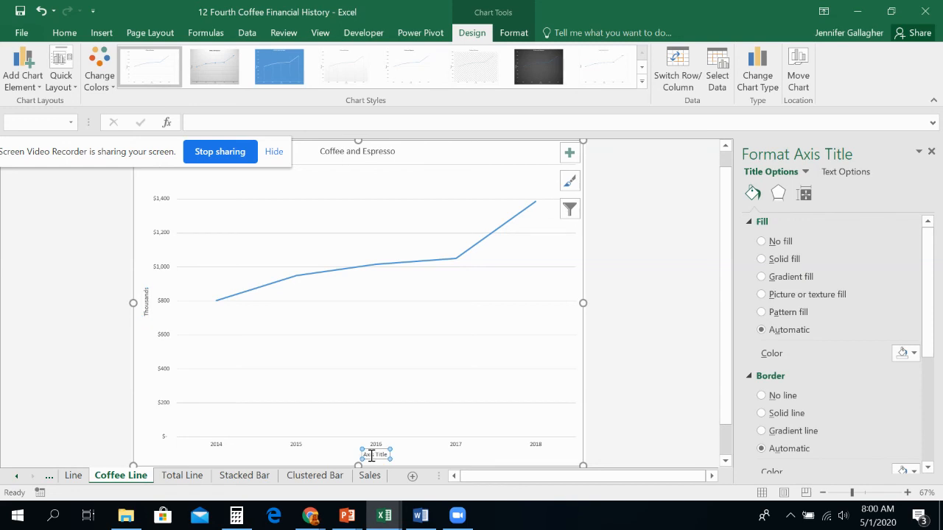
{"action": "key", "text": "Delete"}
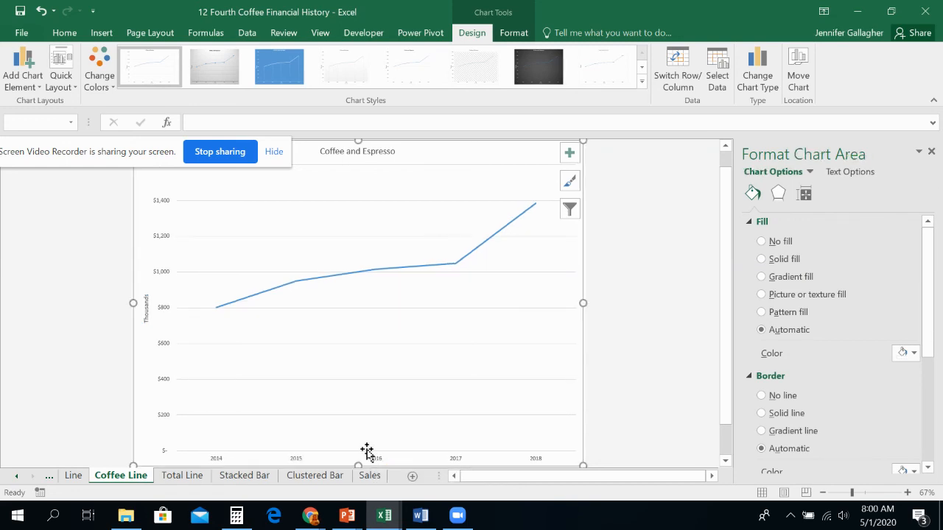
{"action": "left_click", "coordinate": [203, 476]}
{"action": "left_click", "coordinate": [372, 455]}
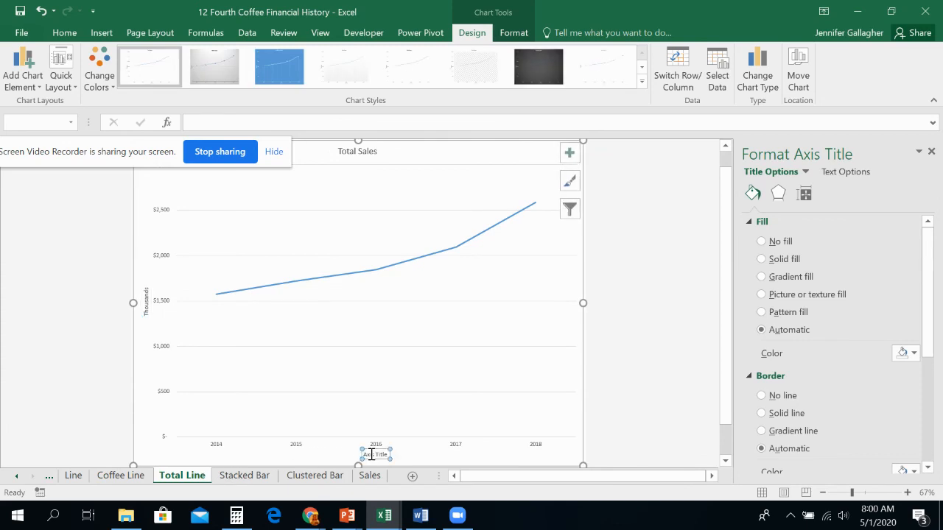
{"action": "key", "text": "Delete"}
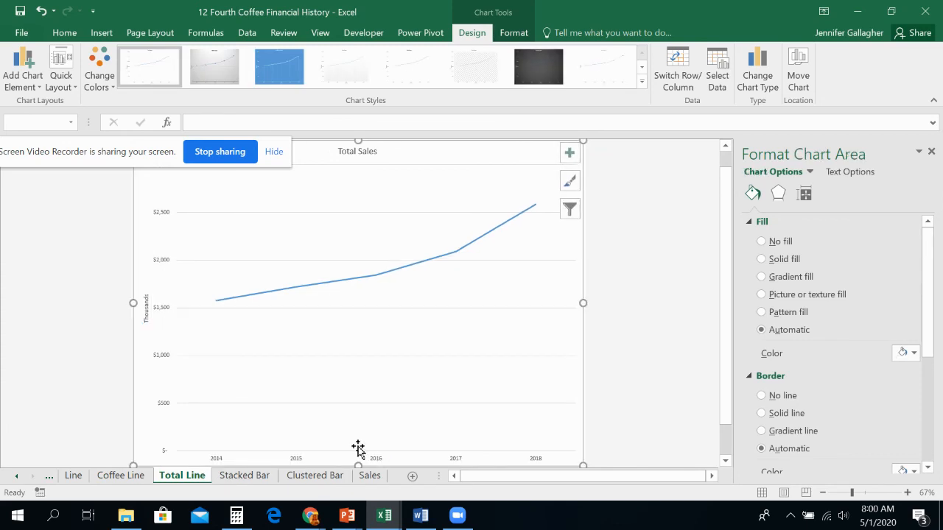
Step: Copy the Stacked Bar sheet, placing the copy before Clustered Bar, and rename the copy "Sales Increase"
{"action": "left_click", "coordinate": [305, 477]}
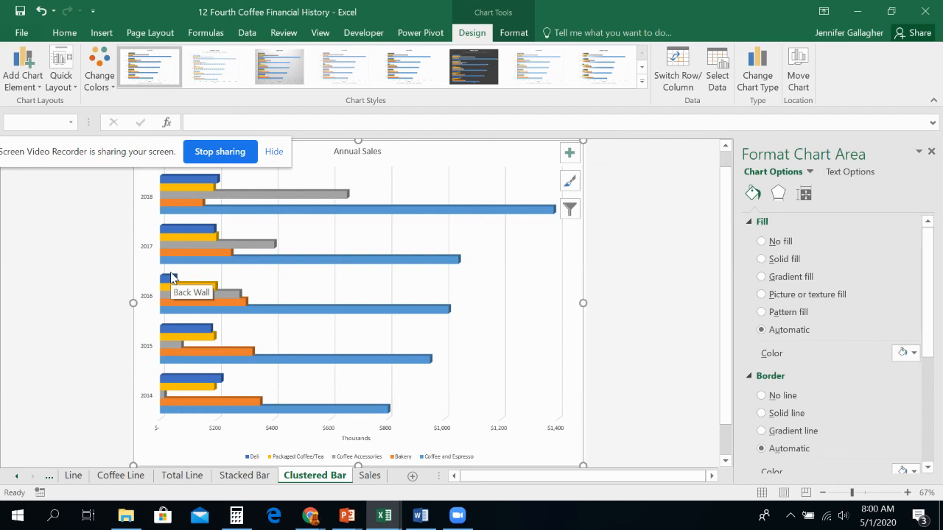
{"action": "right_click", "coordinate": [263, 480]}
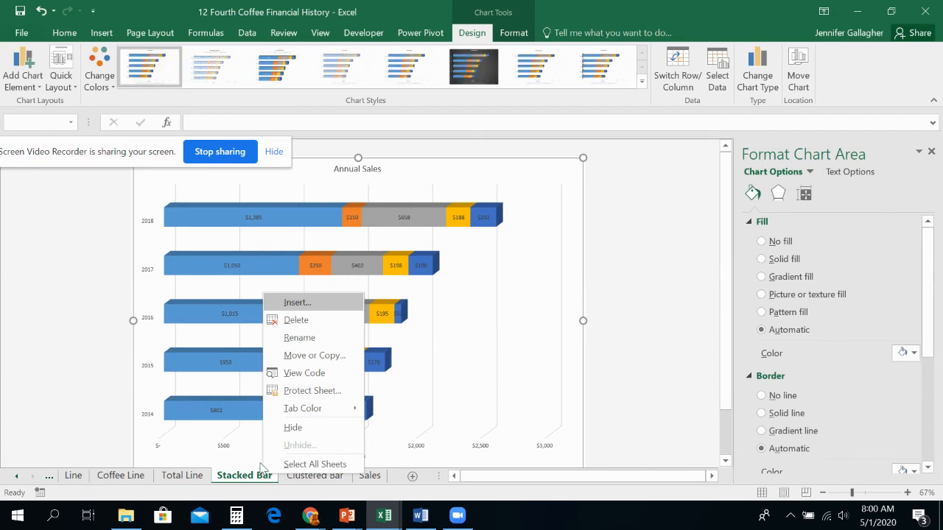
{"action": "left_click", "coordinate": [285, 358]}
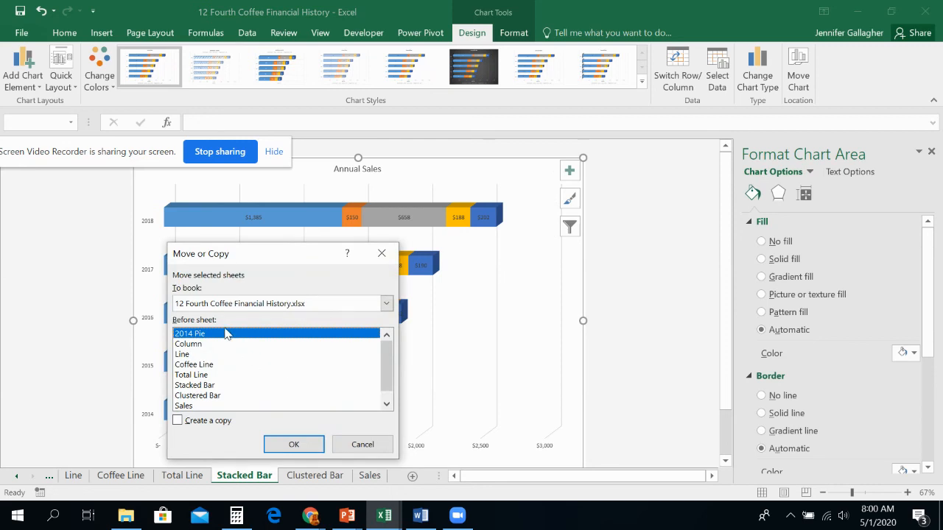
{"action": "left_click", "coordinate": [225, 399]}
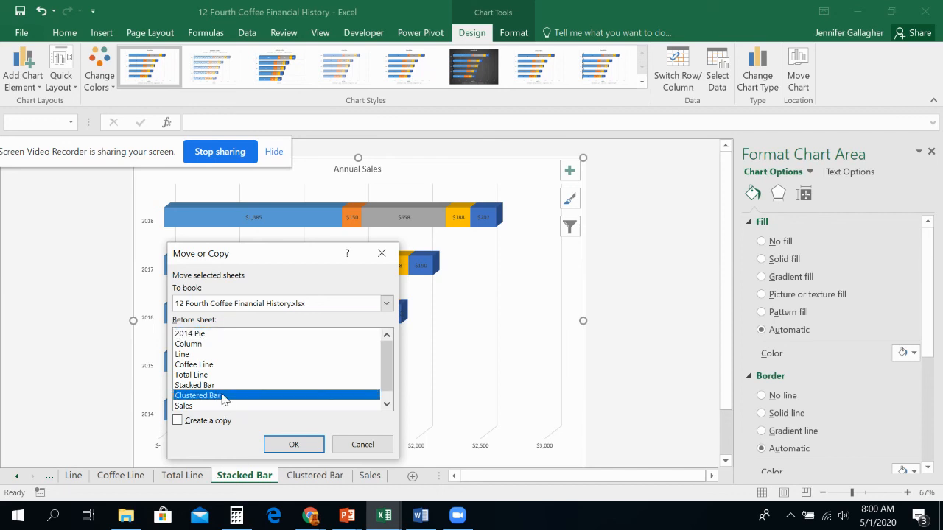
{"action": "left_click", "coordinate": [178, 422]}
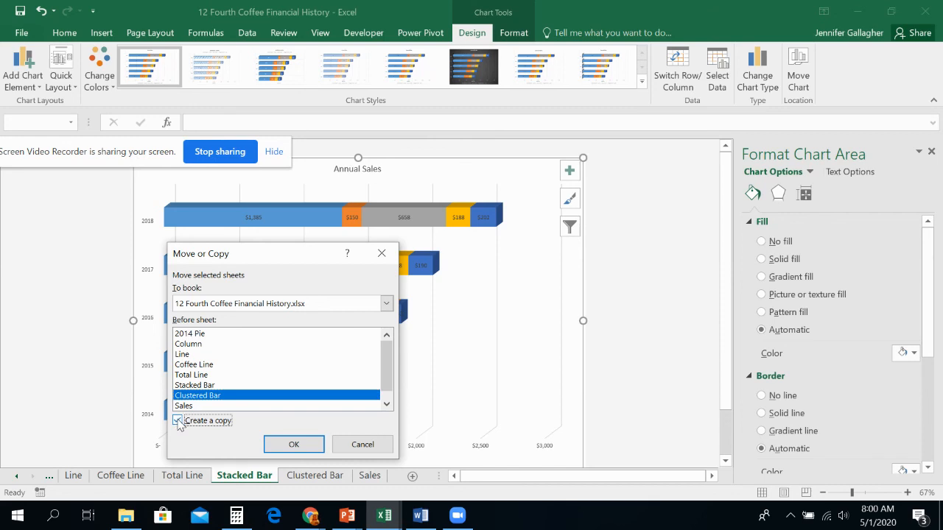
{"action": "left_click", "coordinate": [318, 448]}
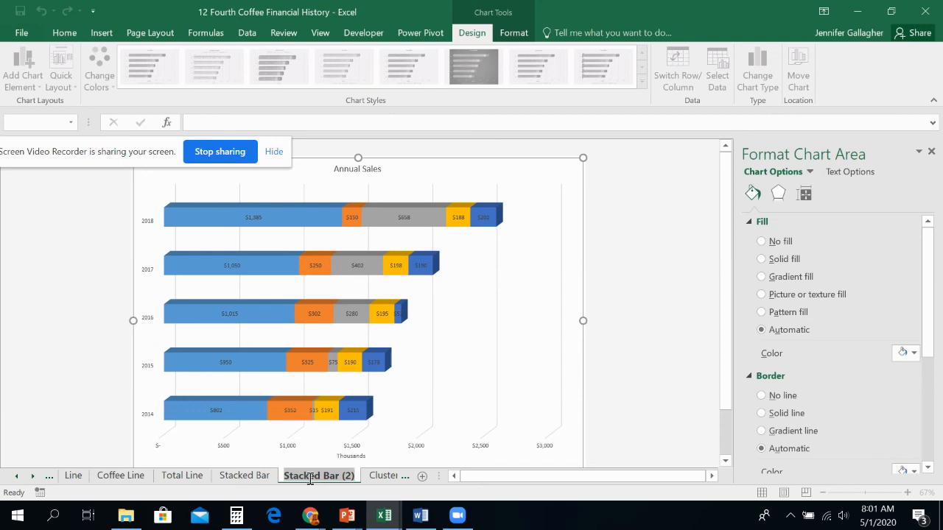
{"action": "type", "text": "Sales"}
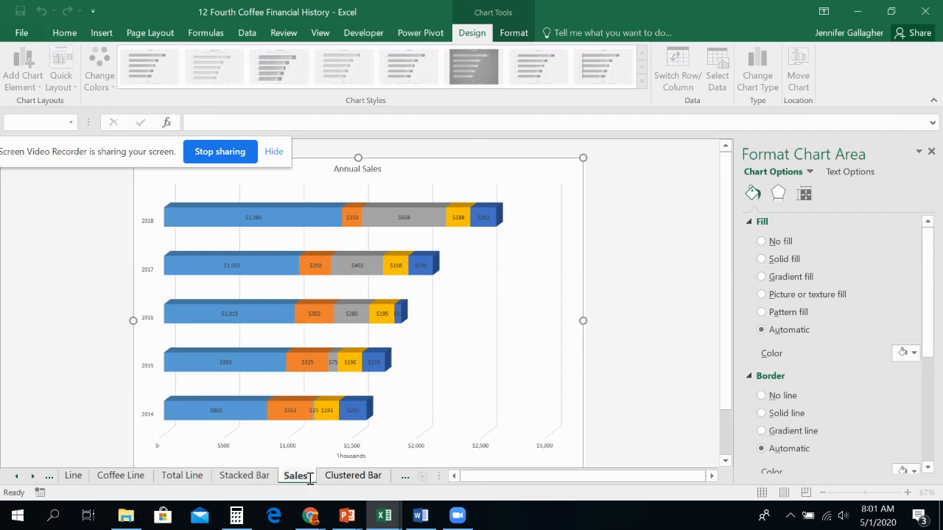
{"action": "type", "text": " Increase"}
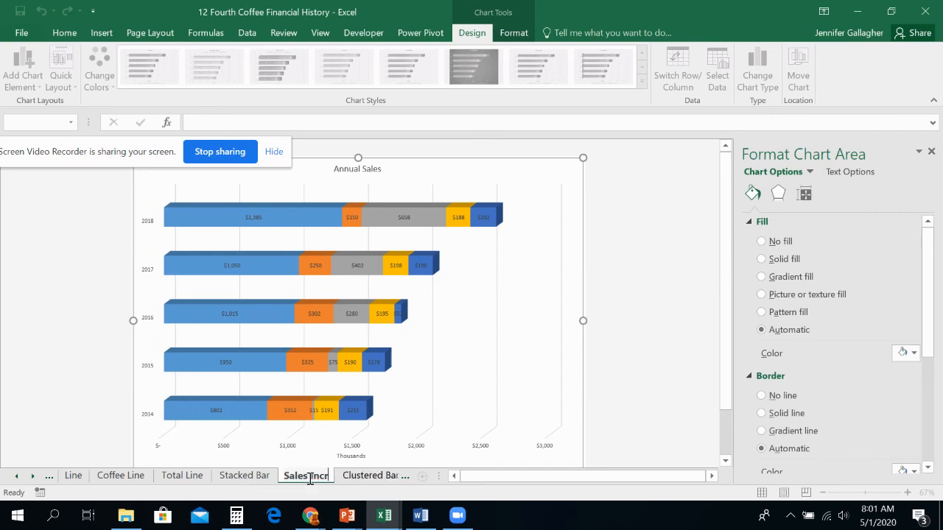
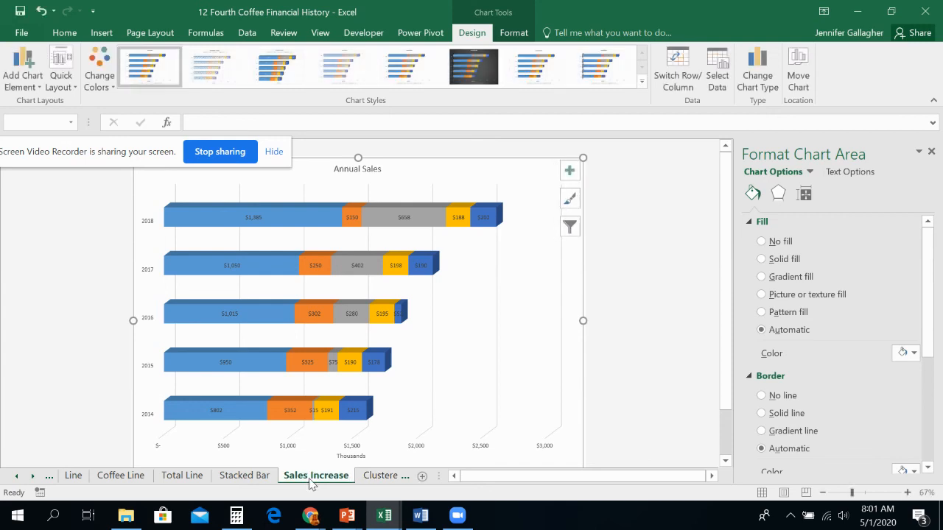
Step: Delete the Bakery series' data labels from the chart on the Sales Increase sheet
{"action": "left_click", "coordinate": [346, 221]}
{"action": "scroll", "coordinate": [331, 366], "scroll_direction": "down", "scroll_amount": 1}
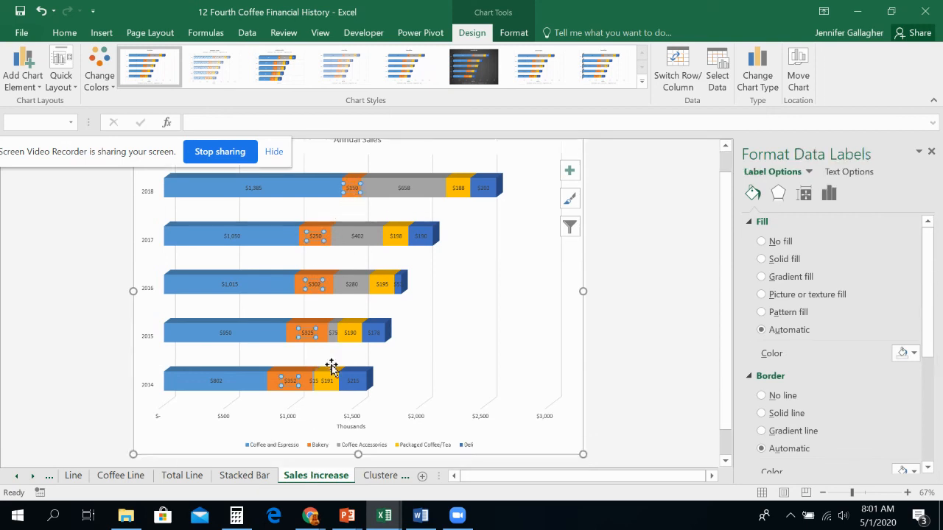
{"action": "scroll", "coordinate": [332, 366], "scroll_direction": "down", "scroll_amount": 1}
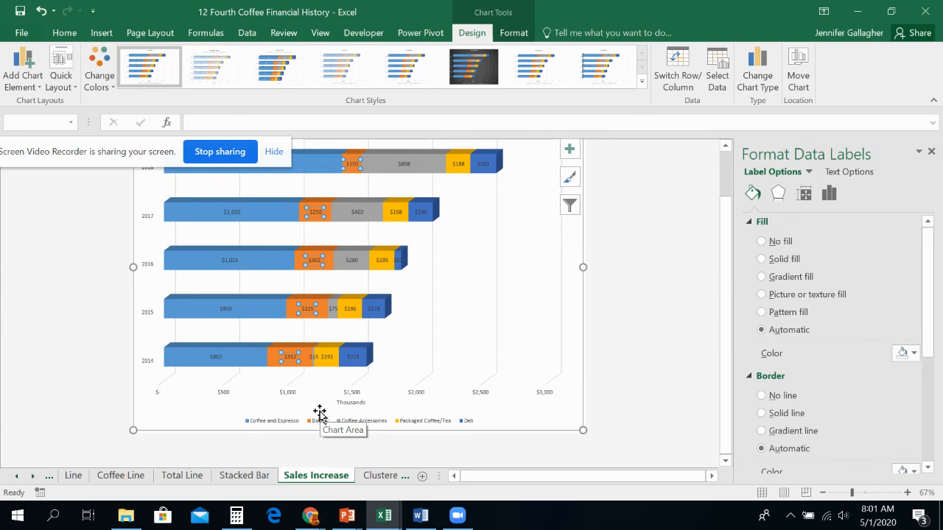
{"action": "scroll", "coordinate": [320, 414], "scroll_direction": "up", "scroll_amount": 2}
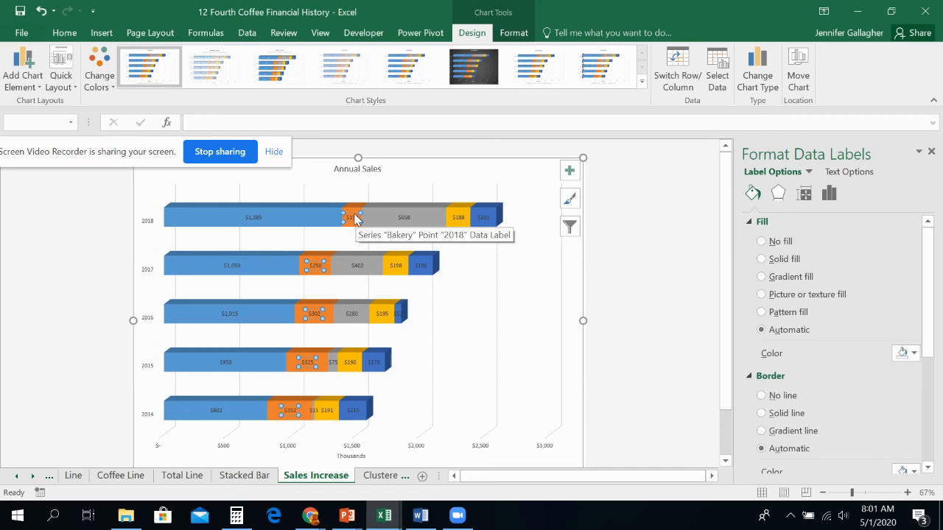
{"action": "left_click", "coordinate": [257, 218]}
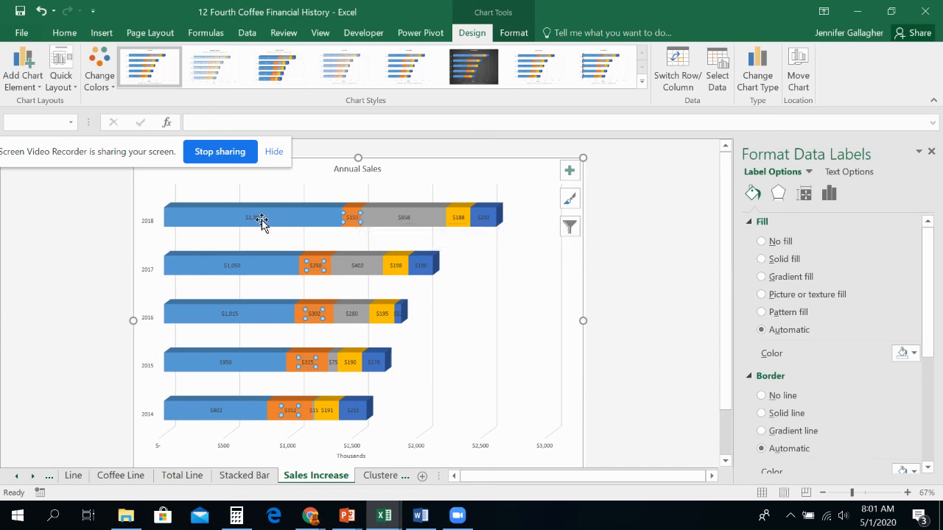
{"action": "left_click", "coordinate": [379, 211]}
{"action": "left_click", "coordinate": [480, 217]}
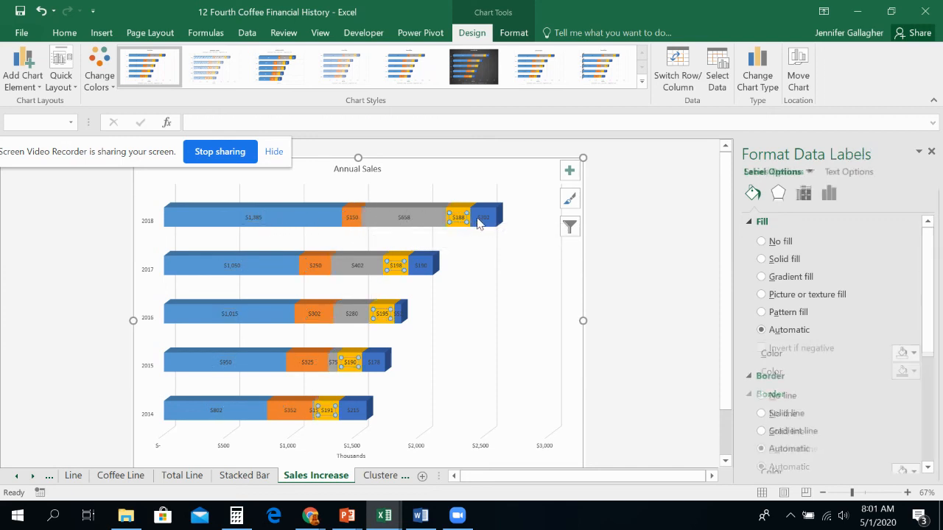
{"action": "left_click", "coordinate": [353, 218]}
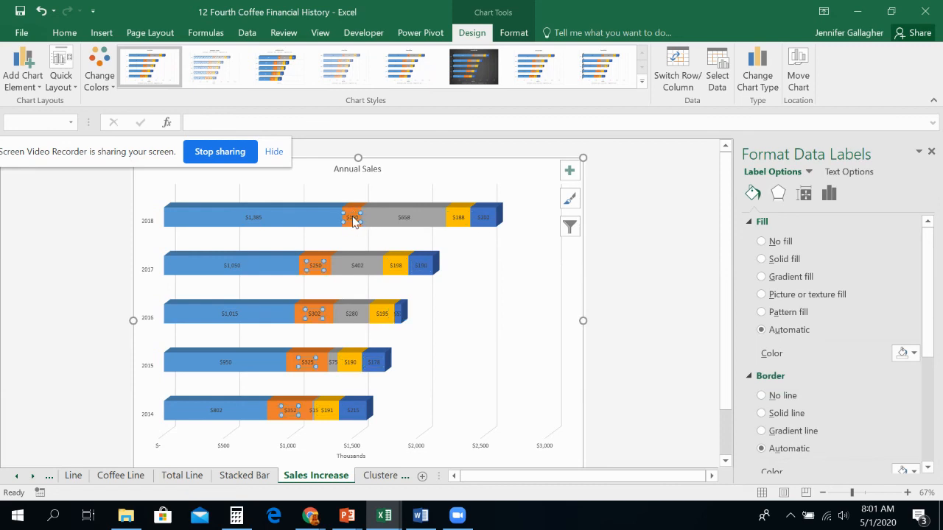
{"action": "key", "text": "Delete"}
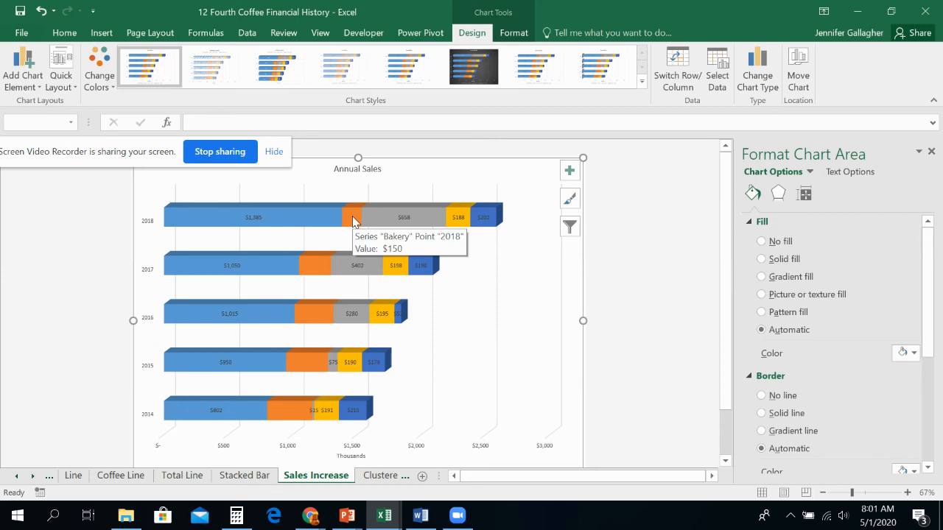
Step: Delete the data labels of the Coffee Accessories and Packaged Coffee/Tea series on the Sales Increase chart
{"action": "scroll", "coordinate": [294, 341], "scroll_direction": "down", "scroll_amount": 1}
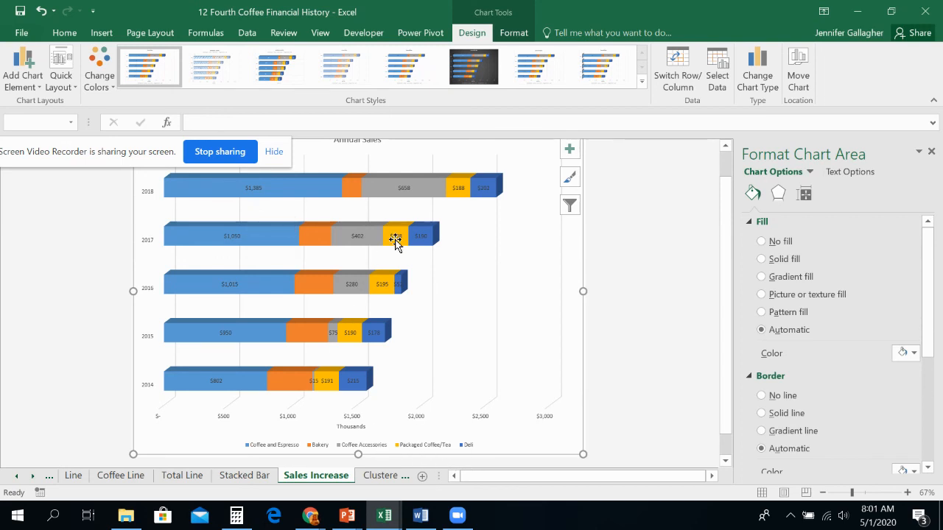
{"action": "left_click", "coordinate": [405, 188]}
{"action": "key", "text": "Delete"}
{"action": "left_click", "coordinate": [457, 189]}
{"action": "key", "text": "Delete"}
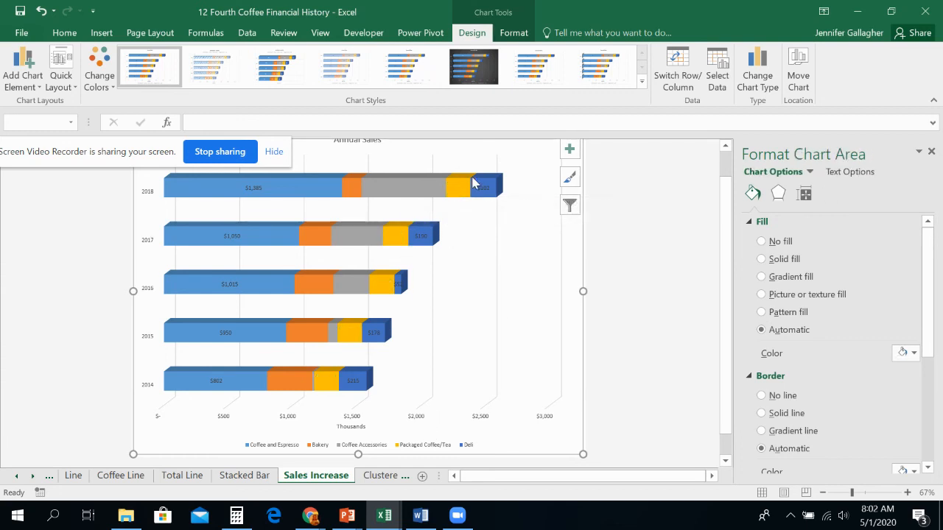
{"action": "left_click", "coordinate": [482, 186]}
{"action": "left_click", "coordinate": [484, 185]}
{"action": "left_click", "coordinate": [485, 184]}
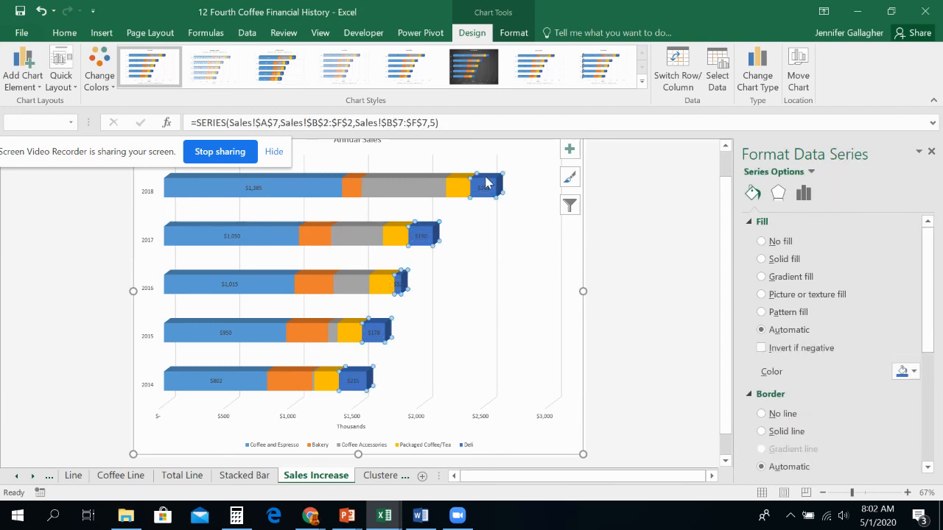
{"action": "key", "text": "Delete"}
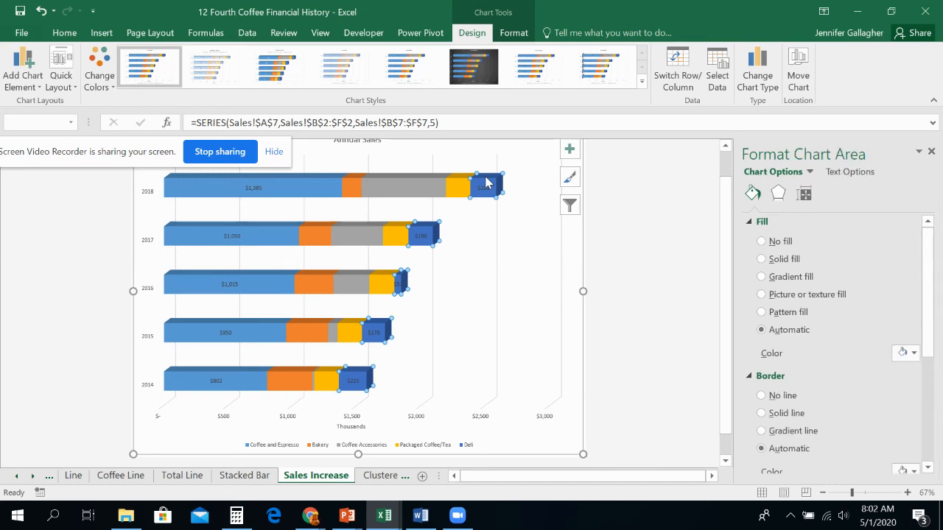
{"action": "left_click", "coordinate": [41, 9]}
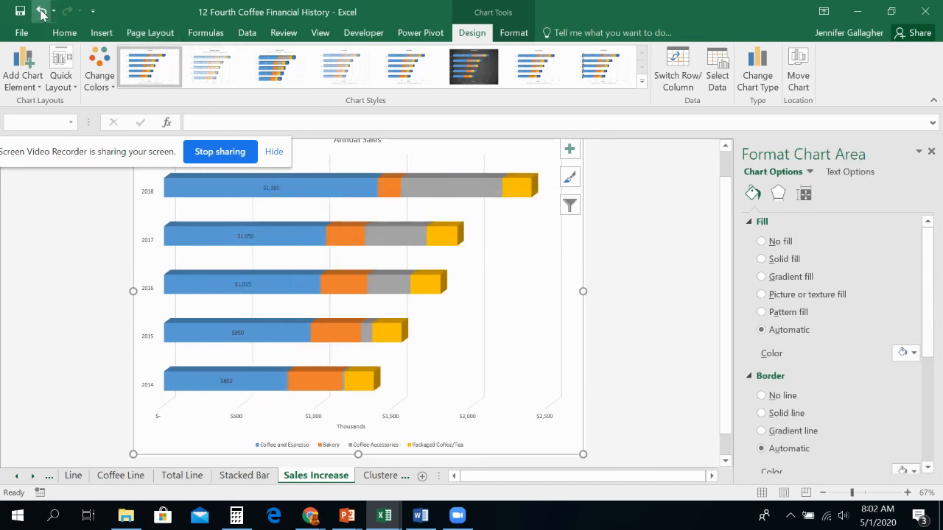
Step: Delete only the Deli series' data labels from the Sales Increase chart, keeping its bars
{"action": "left_click", "coordinate": [491, 190]}
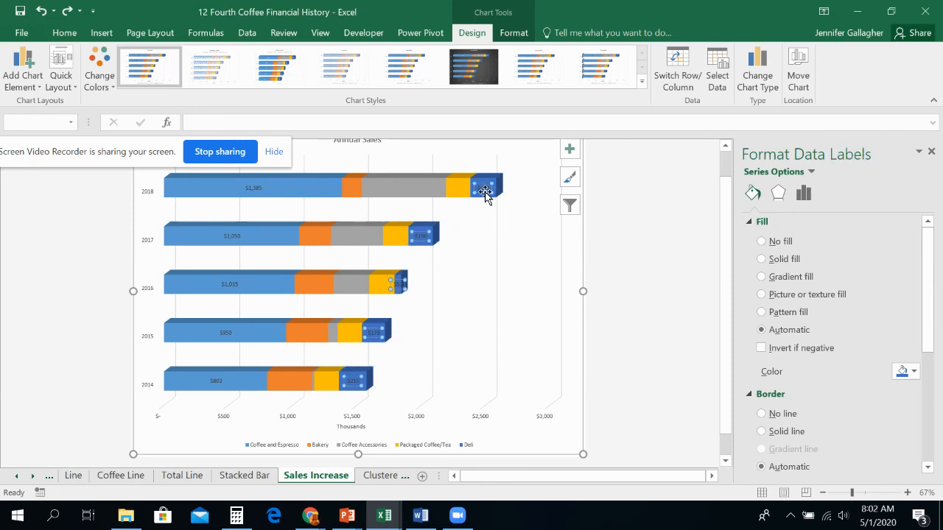
{"action": "key", "text": "Delete"}
{"action": "mouse_move", "coordinate": [486, 198]}
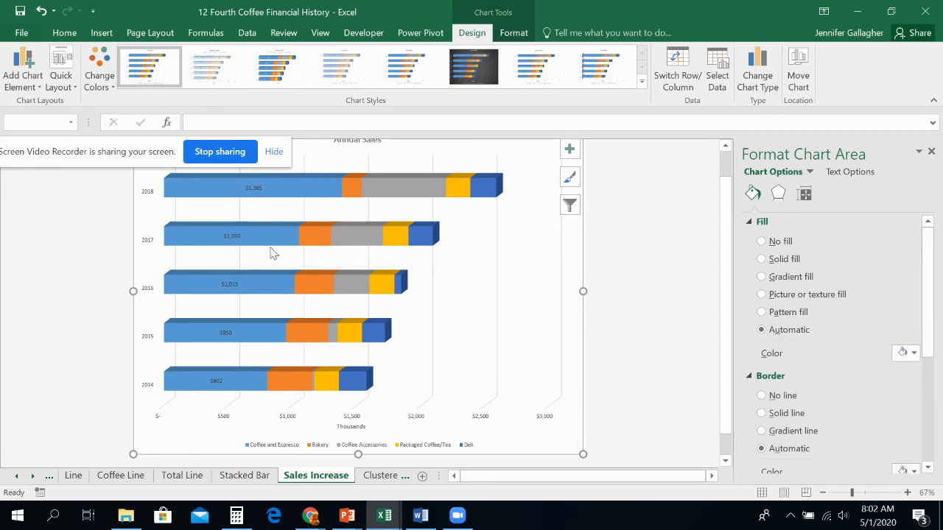
{"action": "mouse_move", "coordinate": [249, 342]}
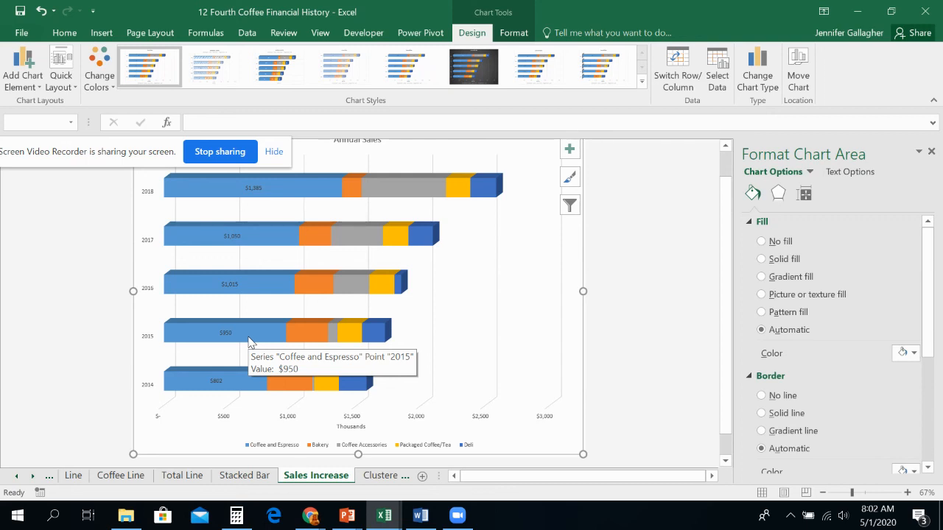
Step: Change the Sales Increase chart's title to "Coffee, Espresso, and Accessories only Consistent Sales Increase" and run a spelling check on it
{"action": "scroll", "coordinate": [249, 342], "scroll_direction": "up", "scroll_amount": 1}
{"action": "left_click", "coordinate": [364, 170]}
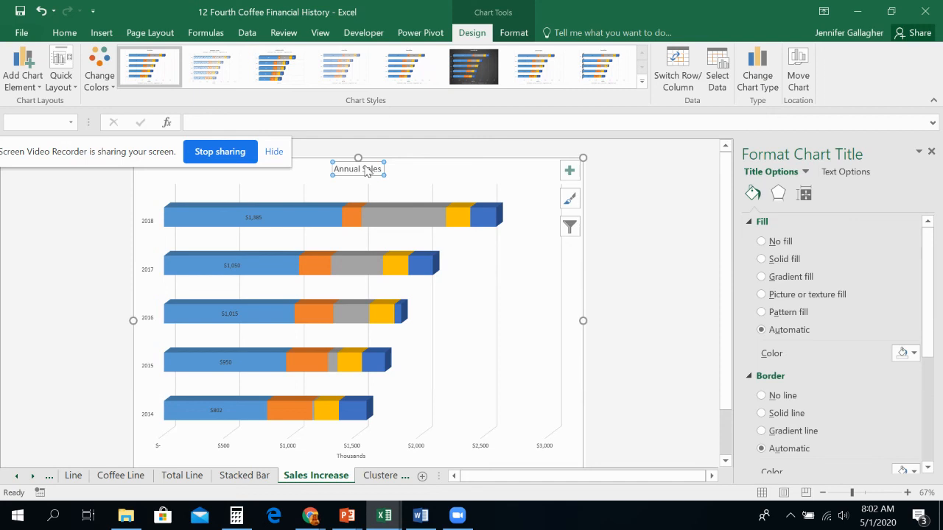
{"action": "left_click", "coordinate": [332, 123]}
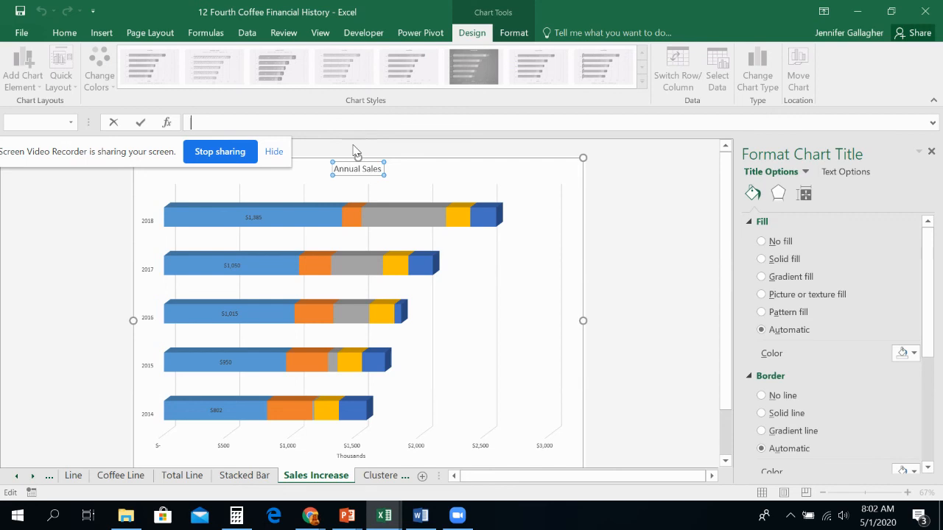
{"action": "type", "text": "Coffee, Espresso, and Accessories only Consistent Sales Increase"}
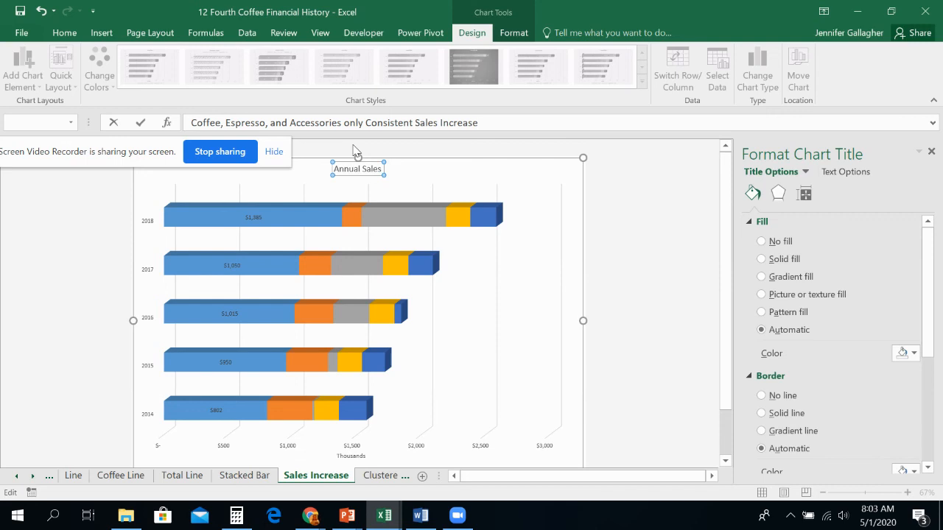
{"action": "key", "text": "F7"}
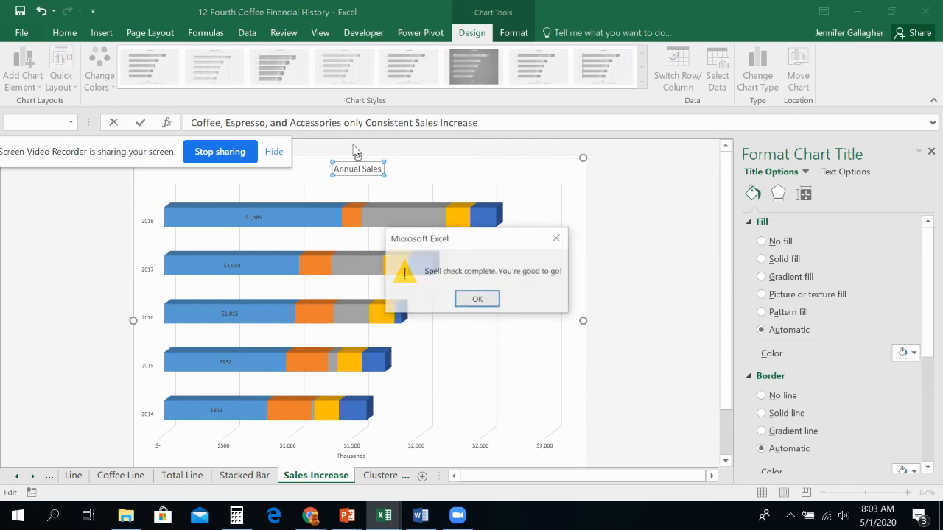
{"action": "left_click", "coordinate": [476, 299]}
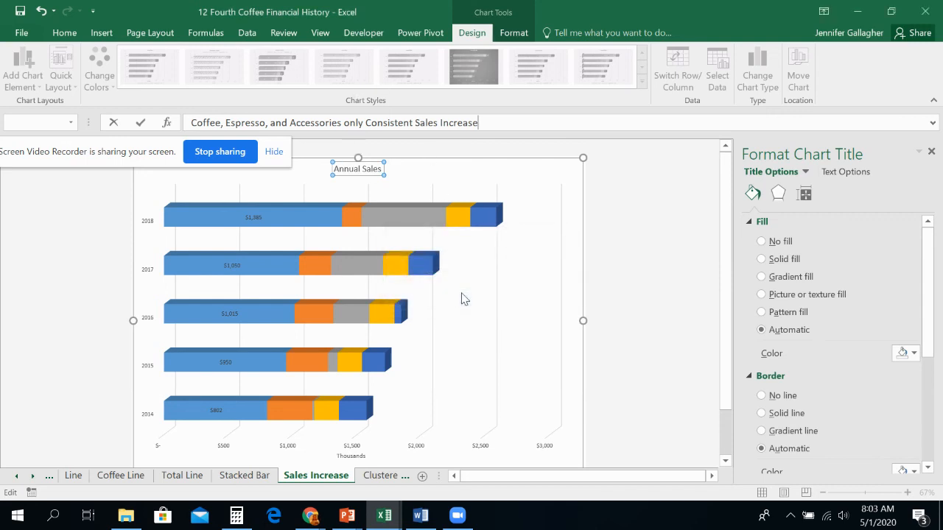
{"action": "key", "text": "Return"}
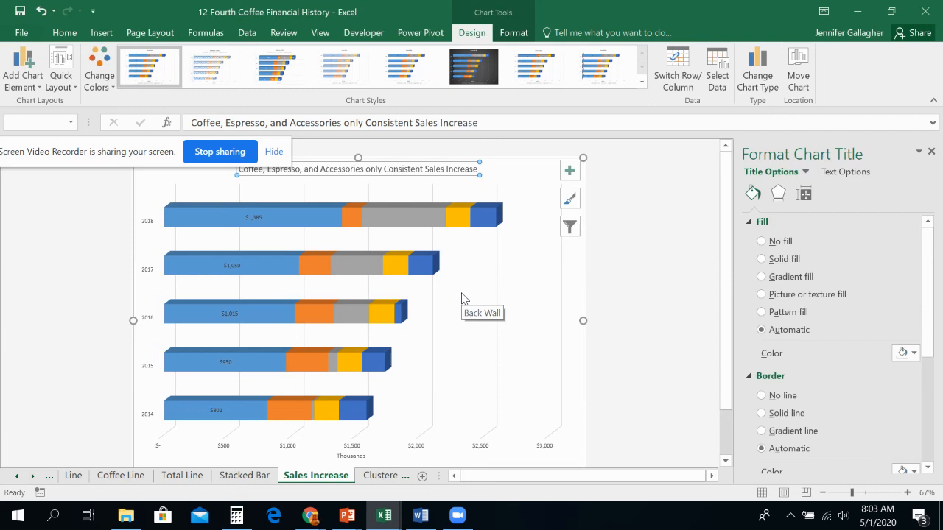
Step: Filter the Bakery and Packaged Coffee/Tea series out of the Sales Increase chart
{"action": "left_click", "coordinate": [568, 229]}
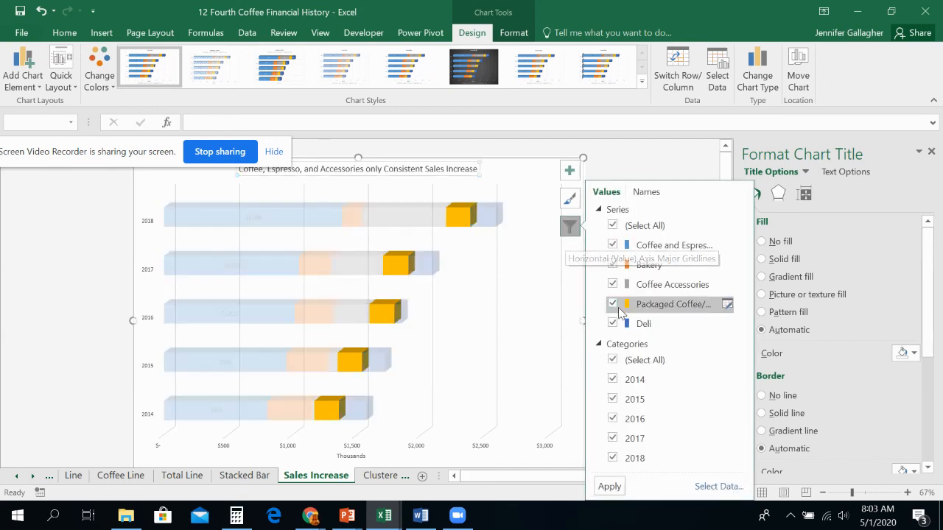
{"action": "left_click", "coordinate": [613, 265]}
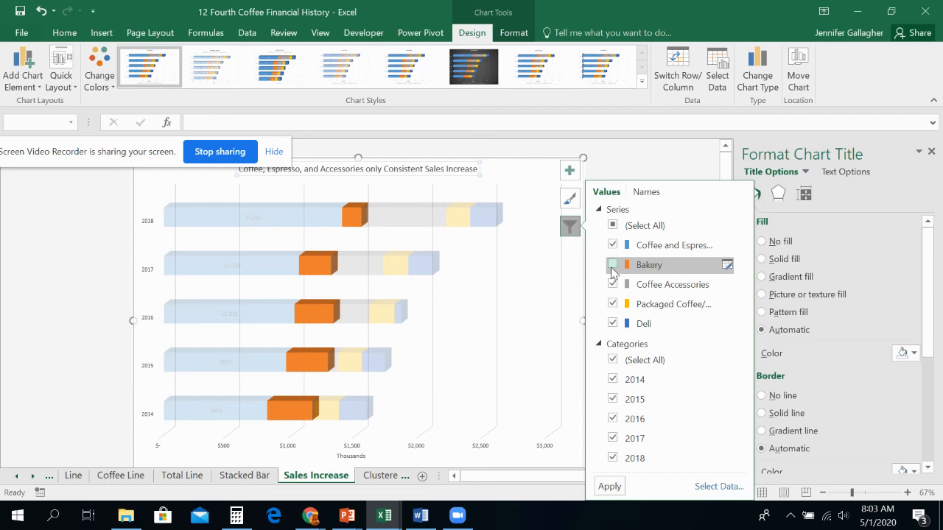
{"action": "left_click", "coordinate": [613, 304]}
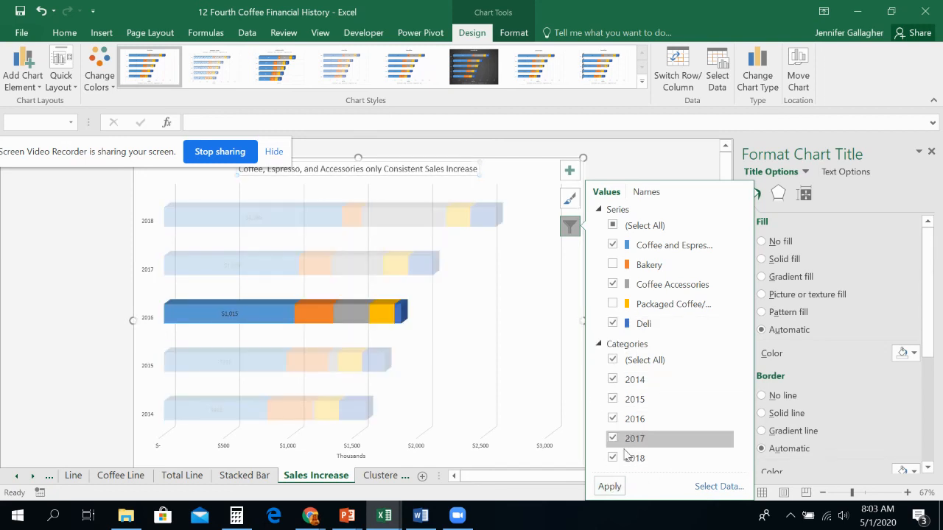
{"action": "left_click", "coordinate": [610, 487]}
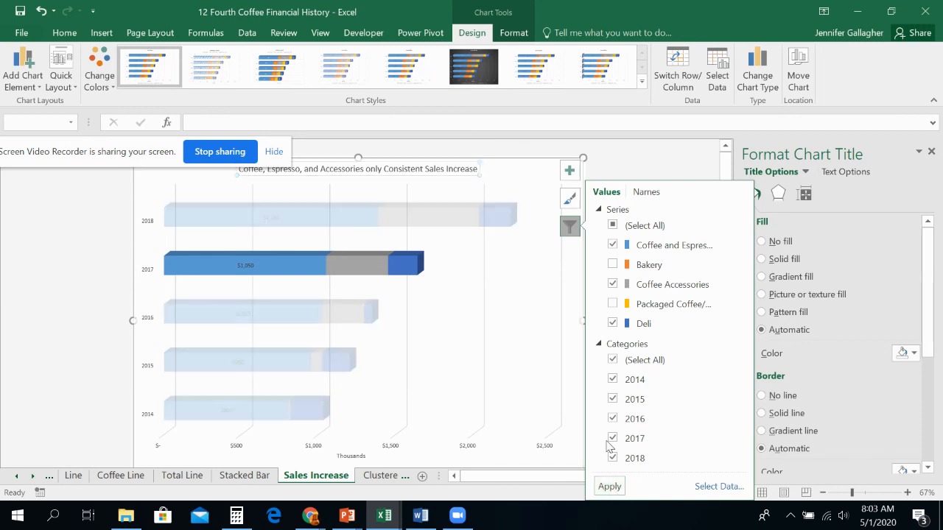
Step: Restore the filtered-out Bakery and Packaged Coffee/Tea series to the Sales Increase chart
{"action": "left_click", "coordinate": [611, 265]}
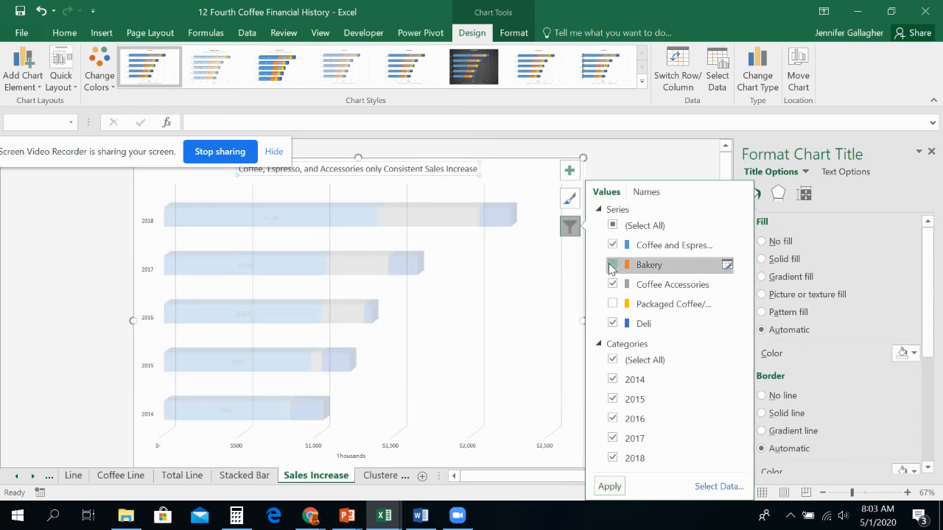
{"action": "left_click", "coordinate": [613, 305]}
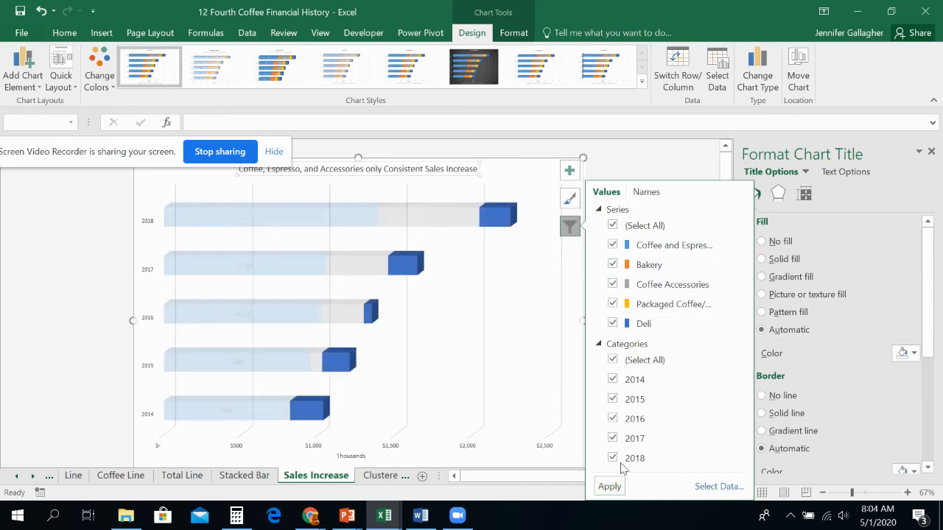
{"action": "left_click", "coordinate": [610, 488]}
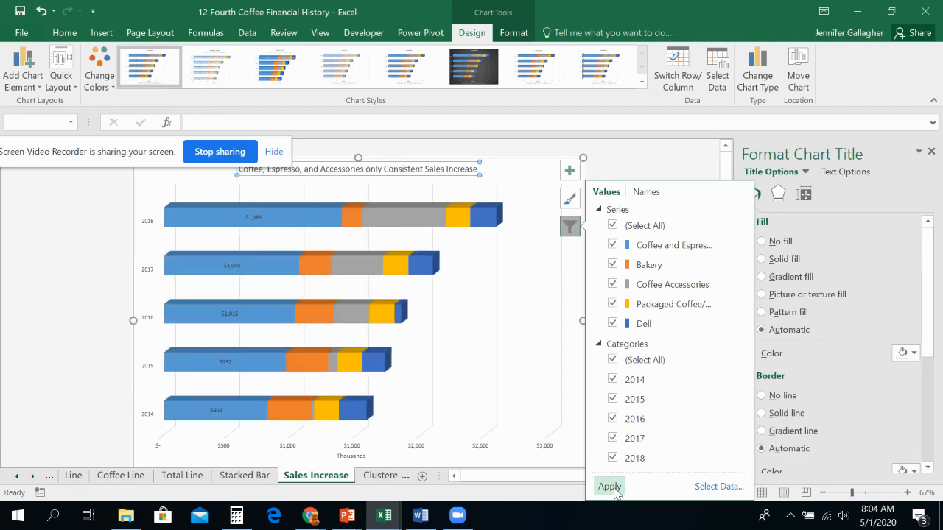